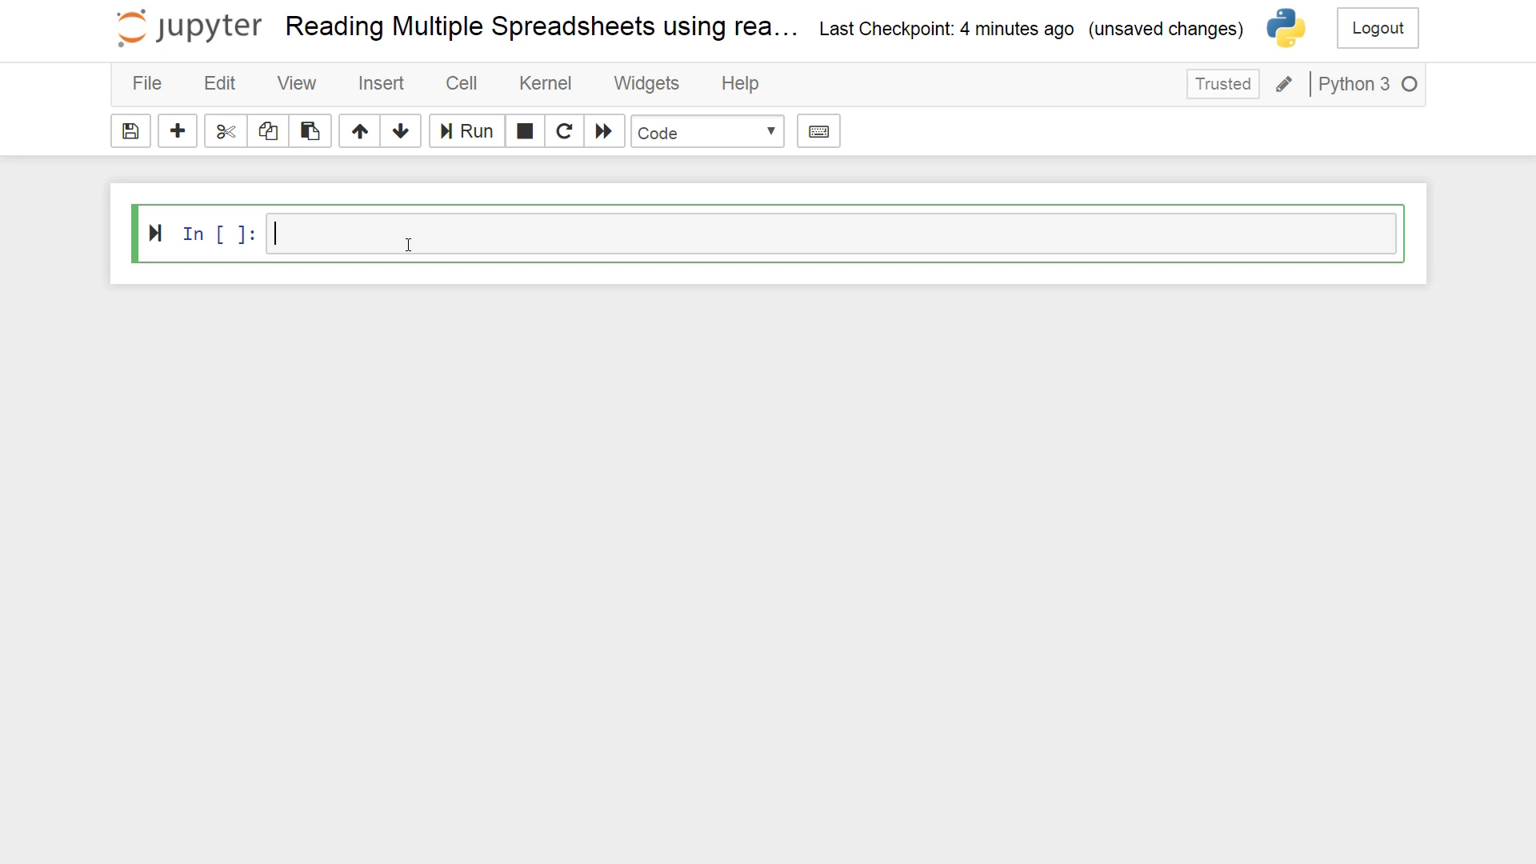
type("inport")
type("pandas as ")
type("pd")
Run the 'import pandas as pd' cell and leave the new empty cell below unedited.
left_click(477, 131)
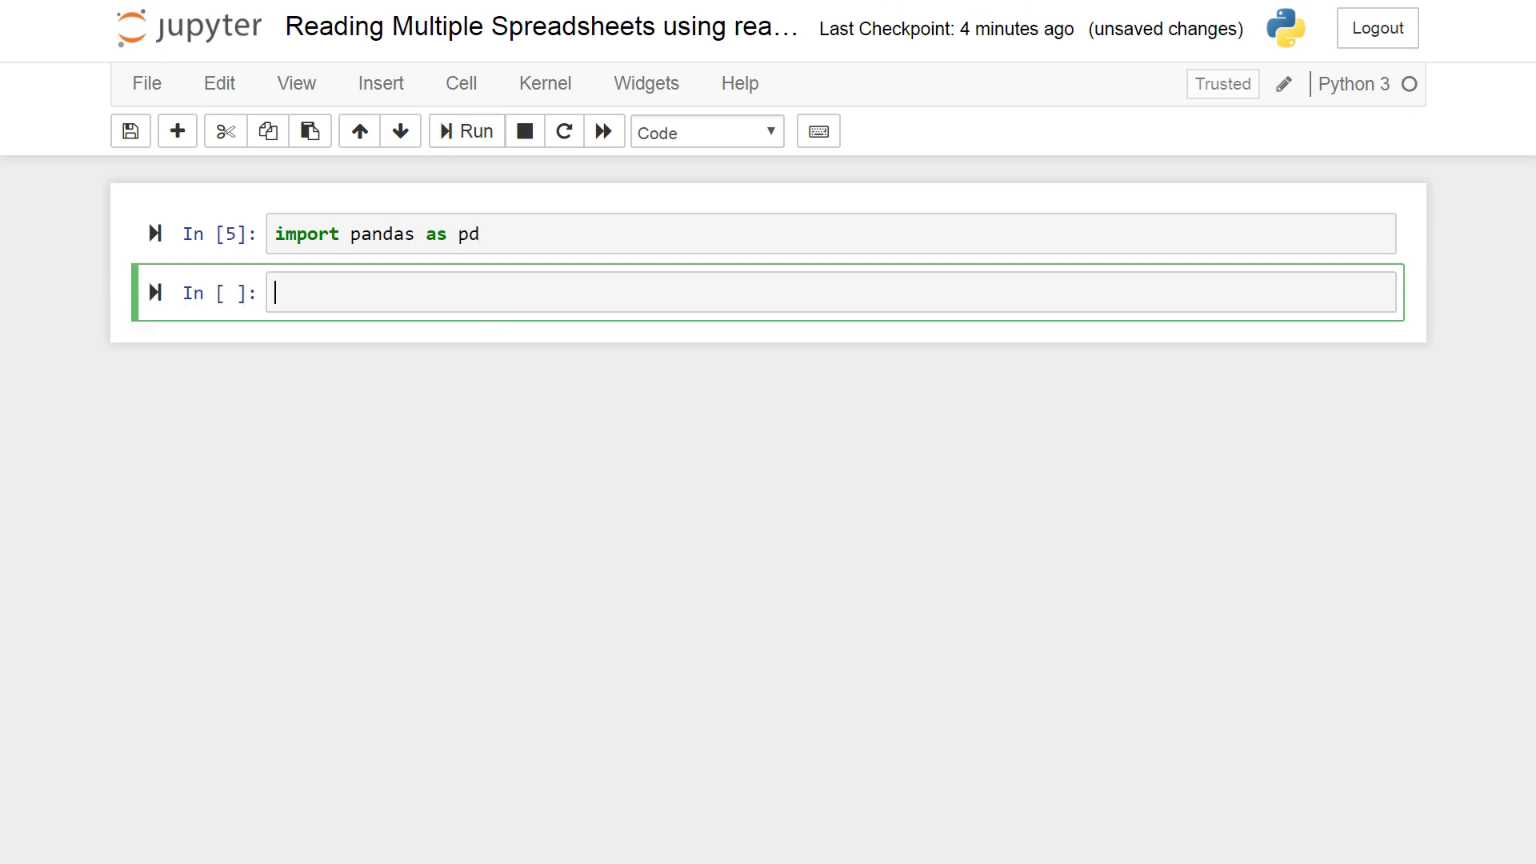
key("Escape")
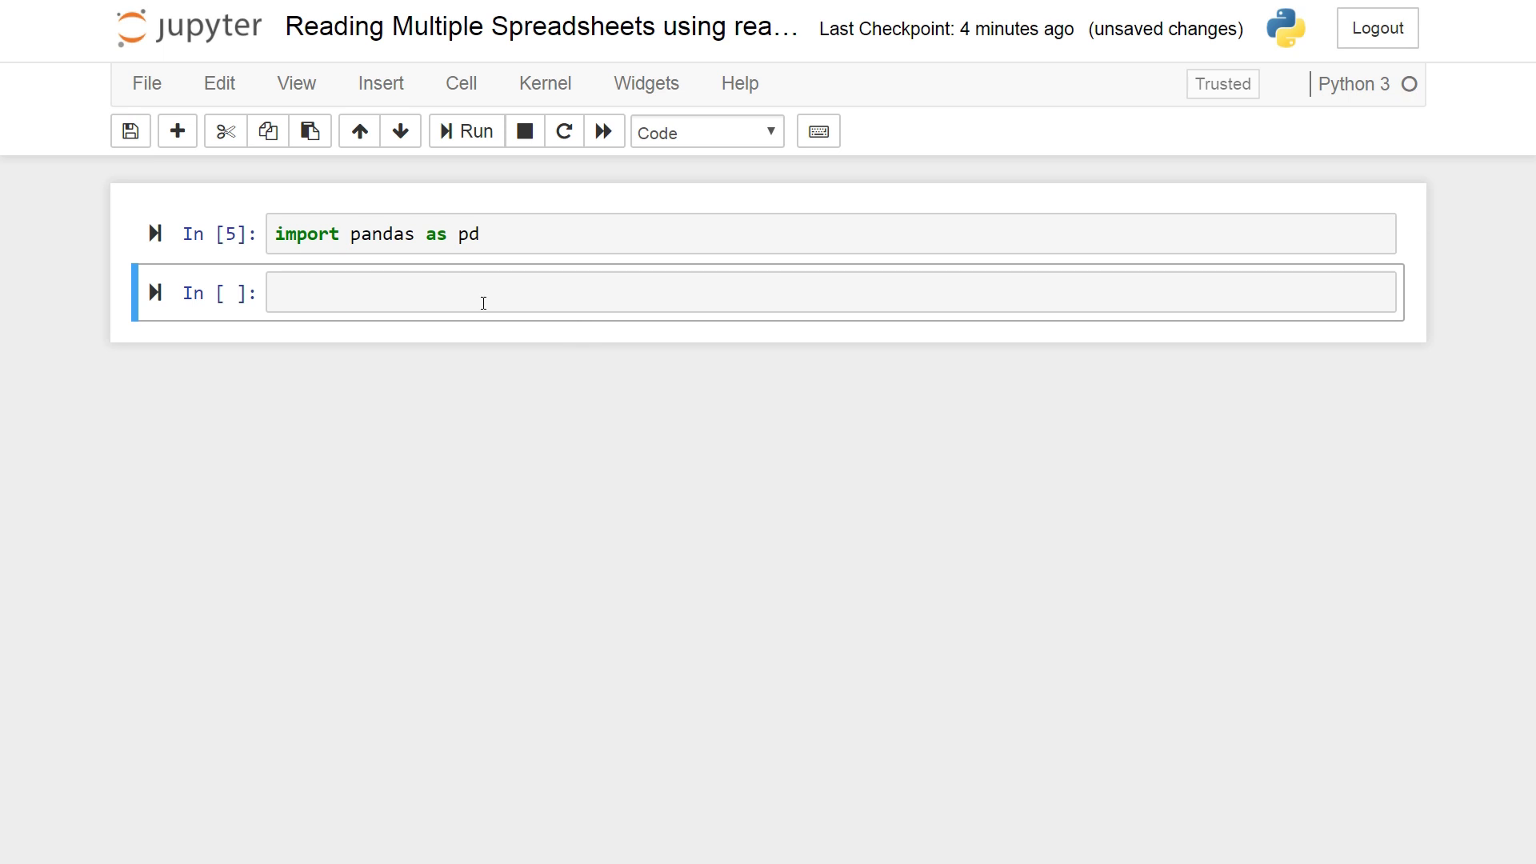
In the second cell, write sheets = pd.read_excel('example_sheets2.xlsx', correcting typos.
left_click(415, 309)
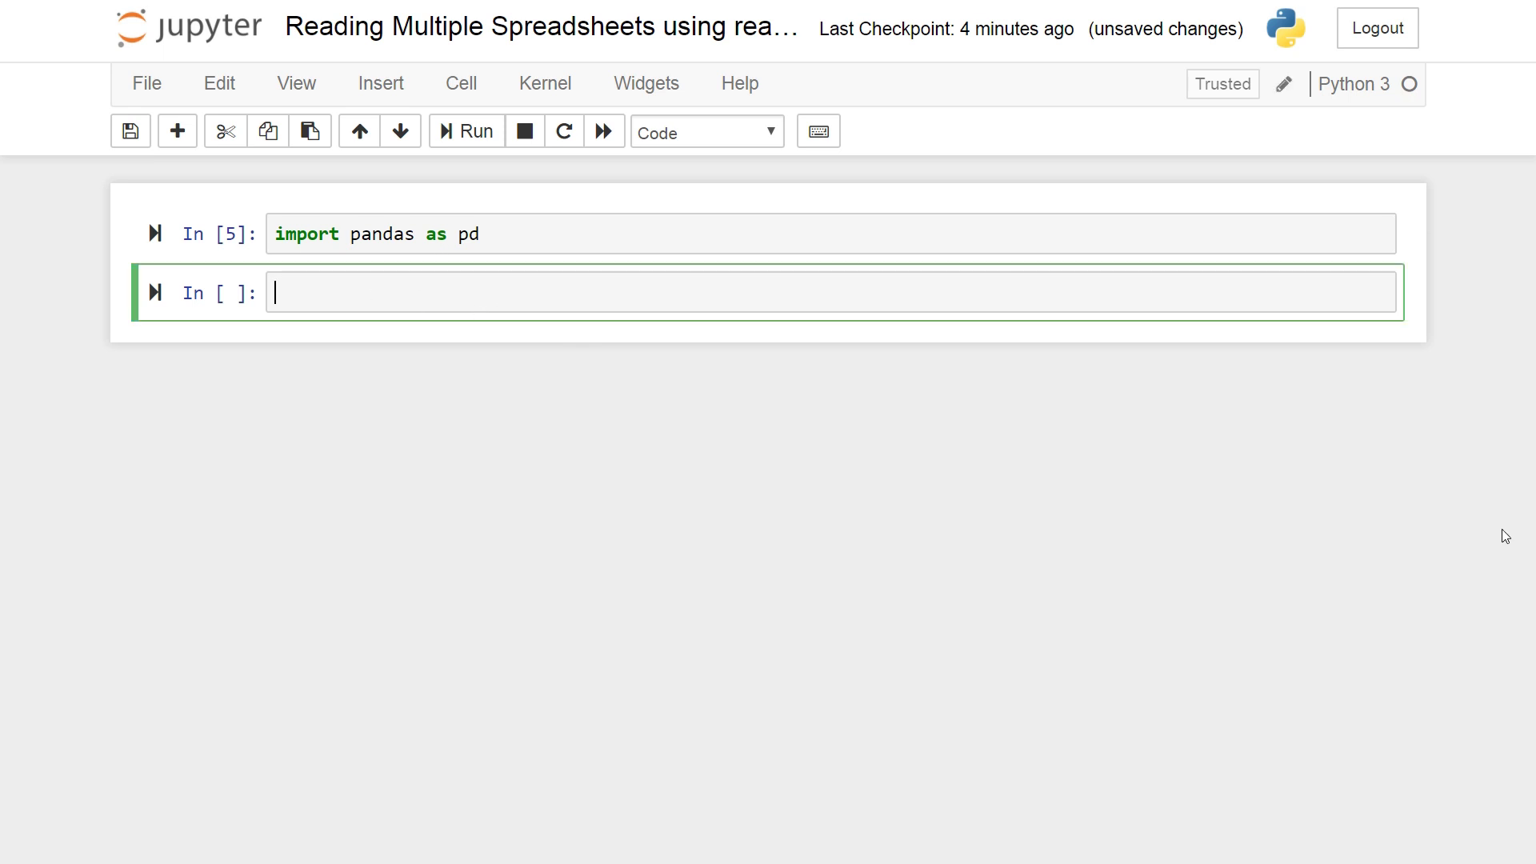
key("Escape")
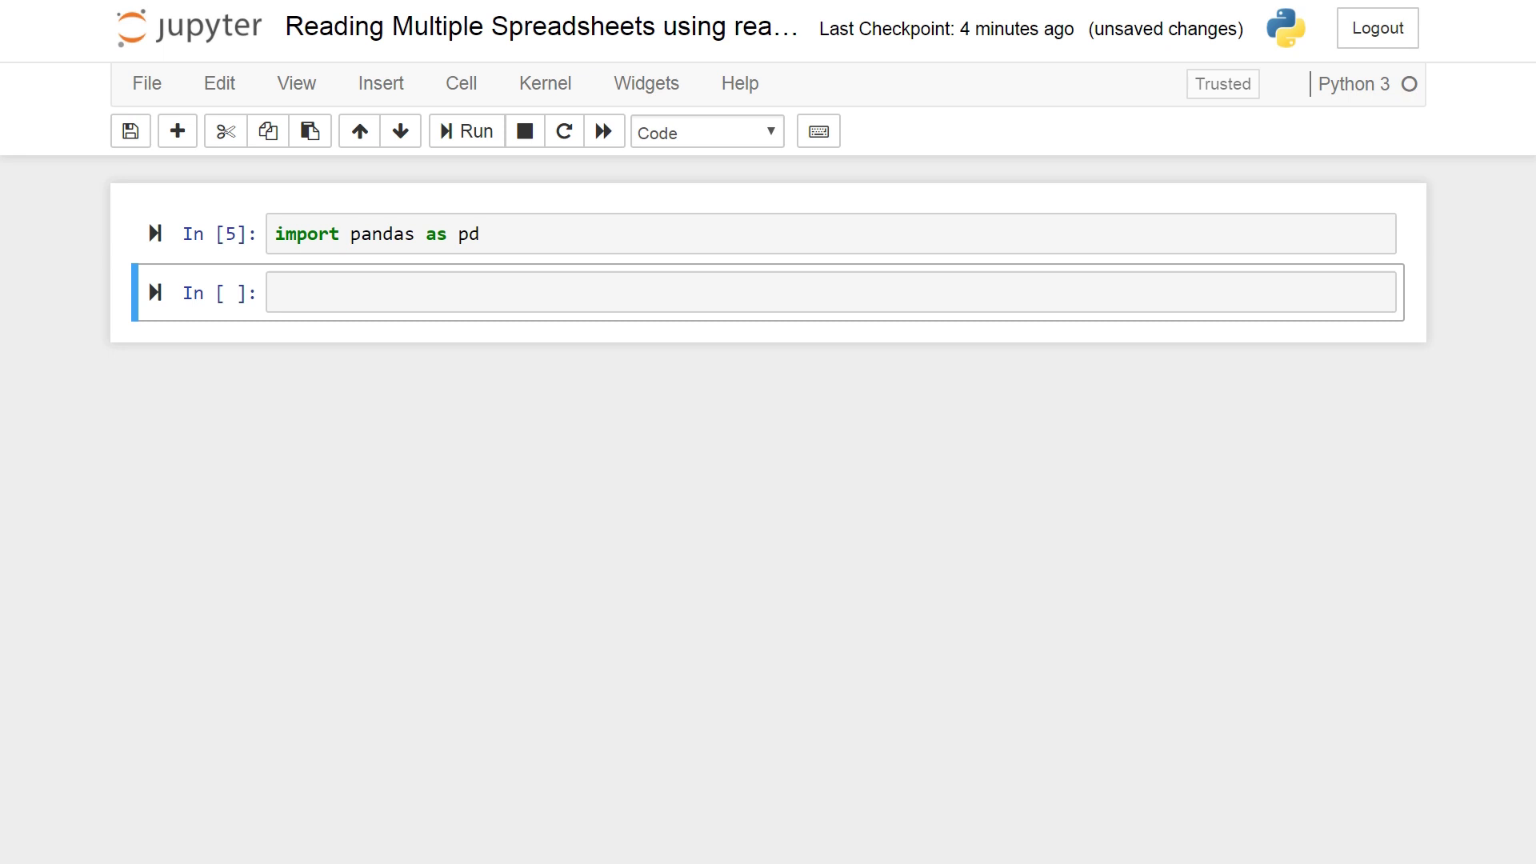
left_click(435, 289)
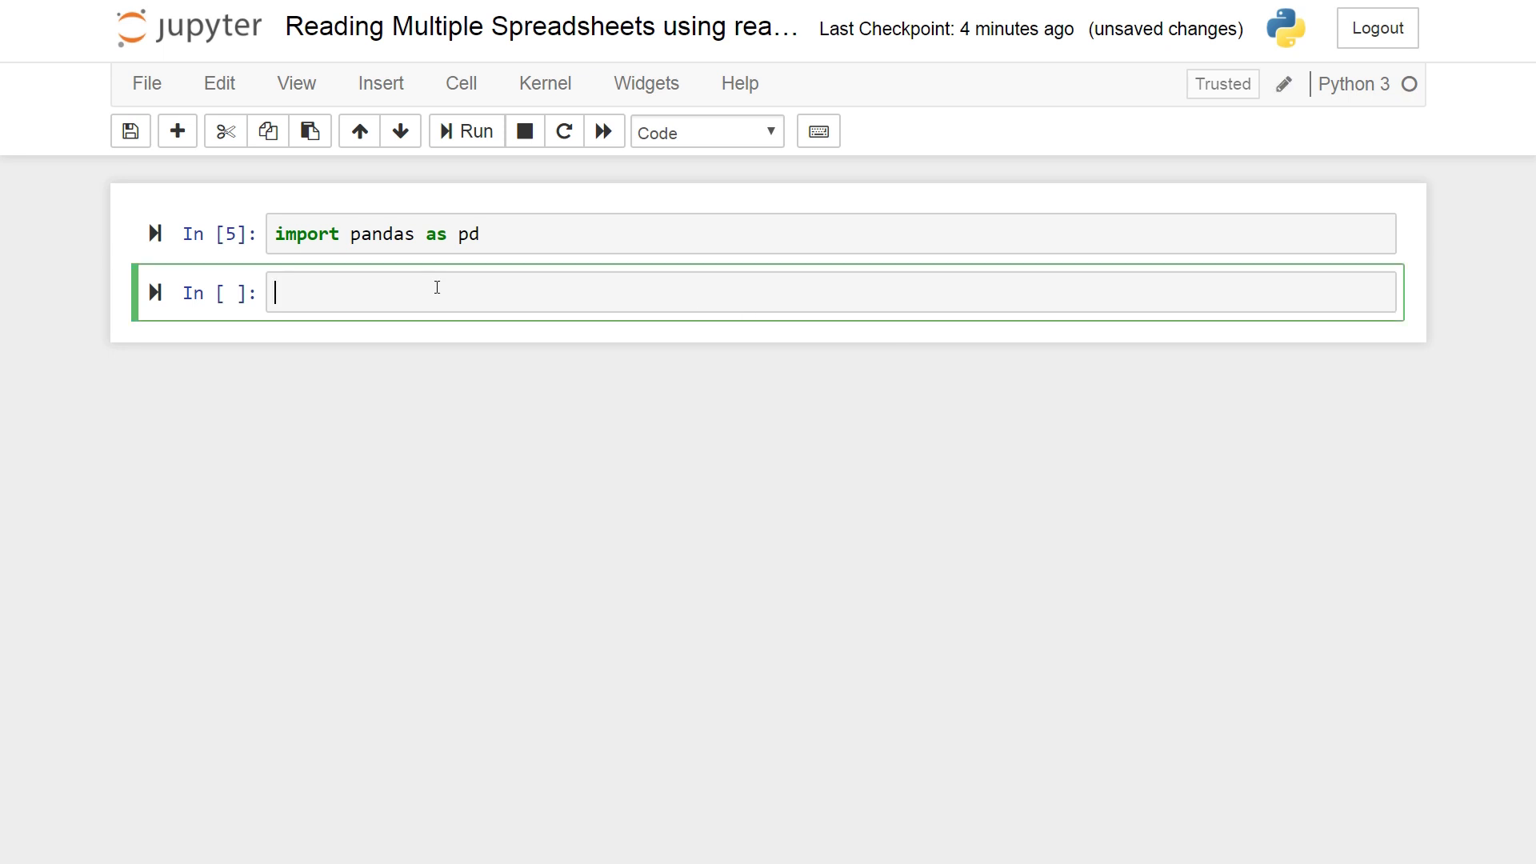
type("d")
key("BackSpace")
type("sheets =")
type(" pd.read")
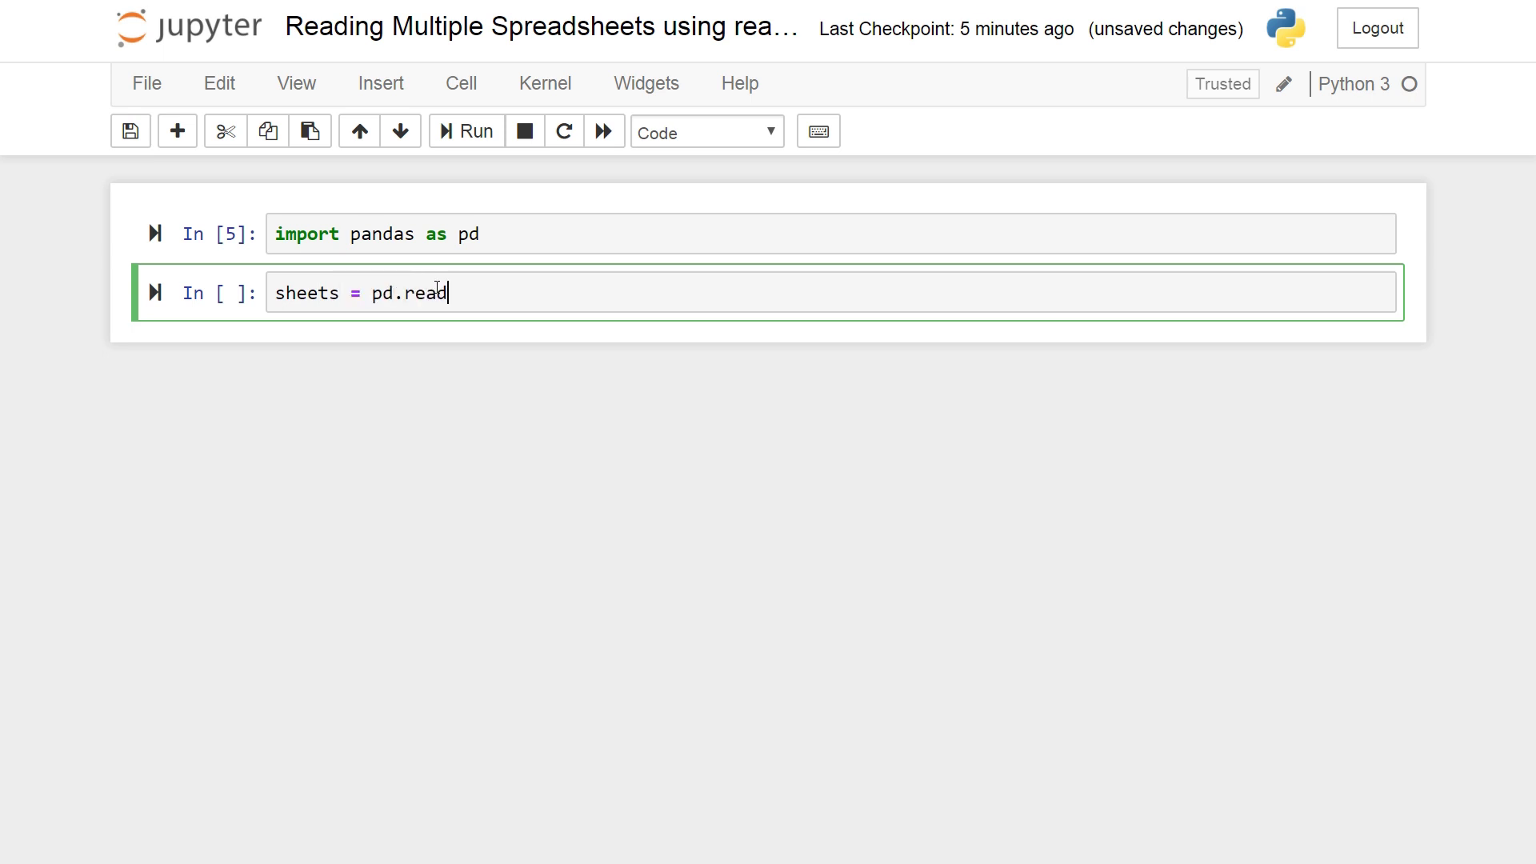
type("_excel('")
type("example_")
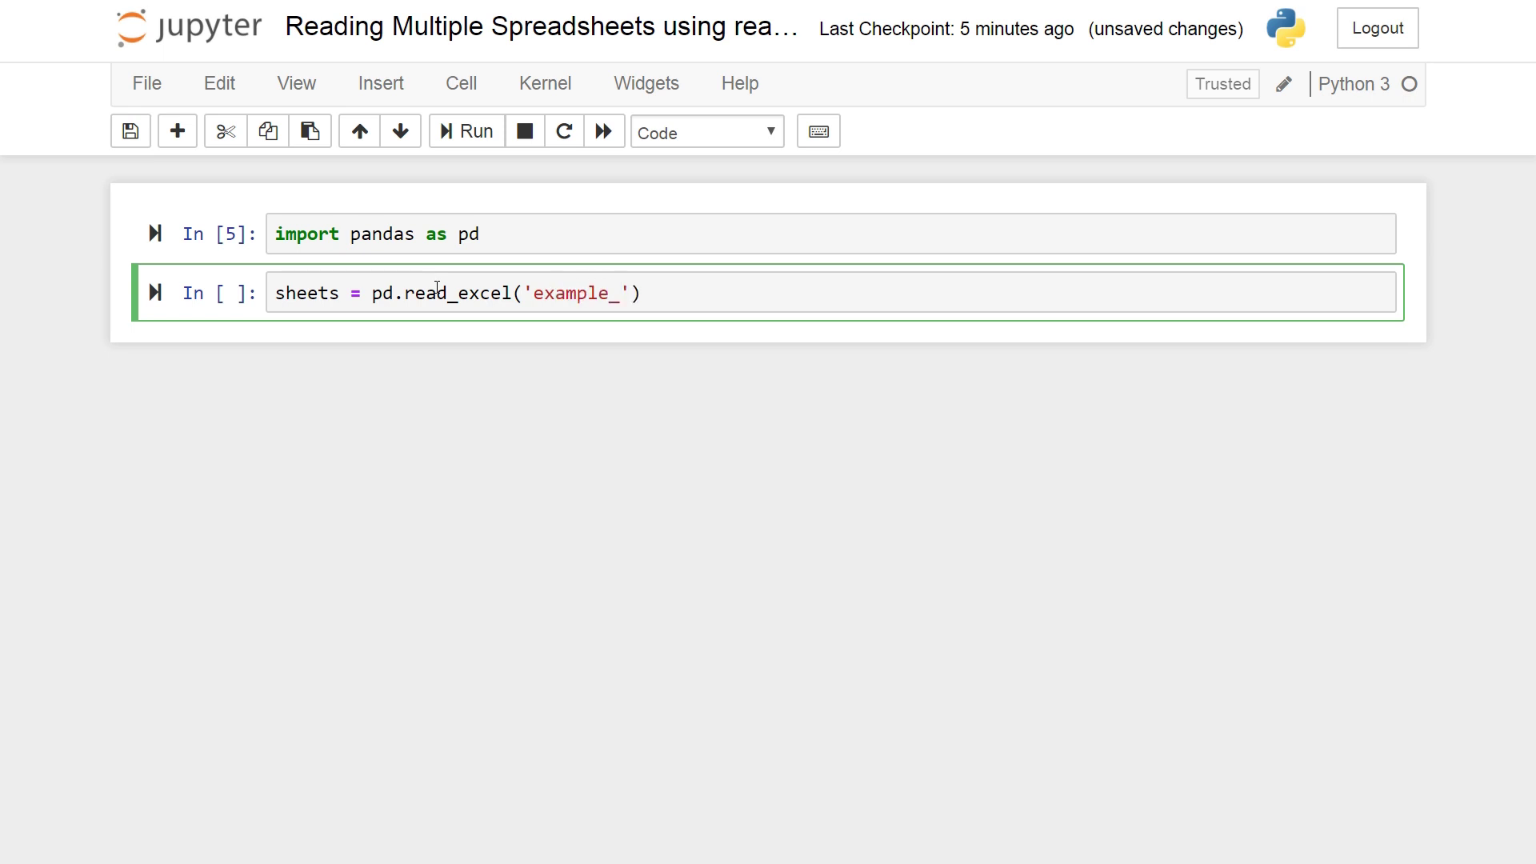
type("sheets")
key("BackSpace")
key("BackSpace")
type("ts")
type("2.xls")
type("x")
key("Right")
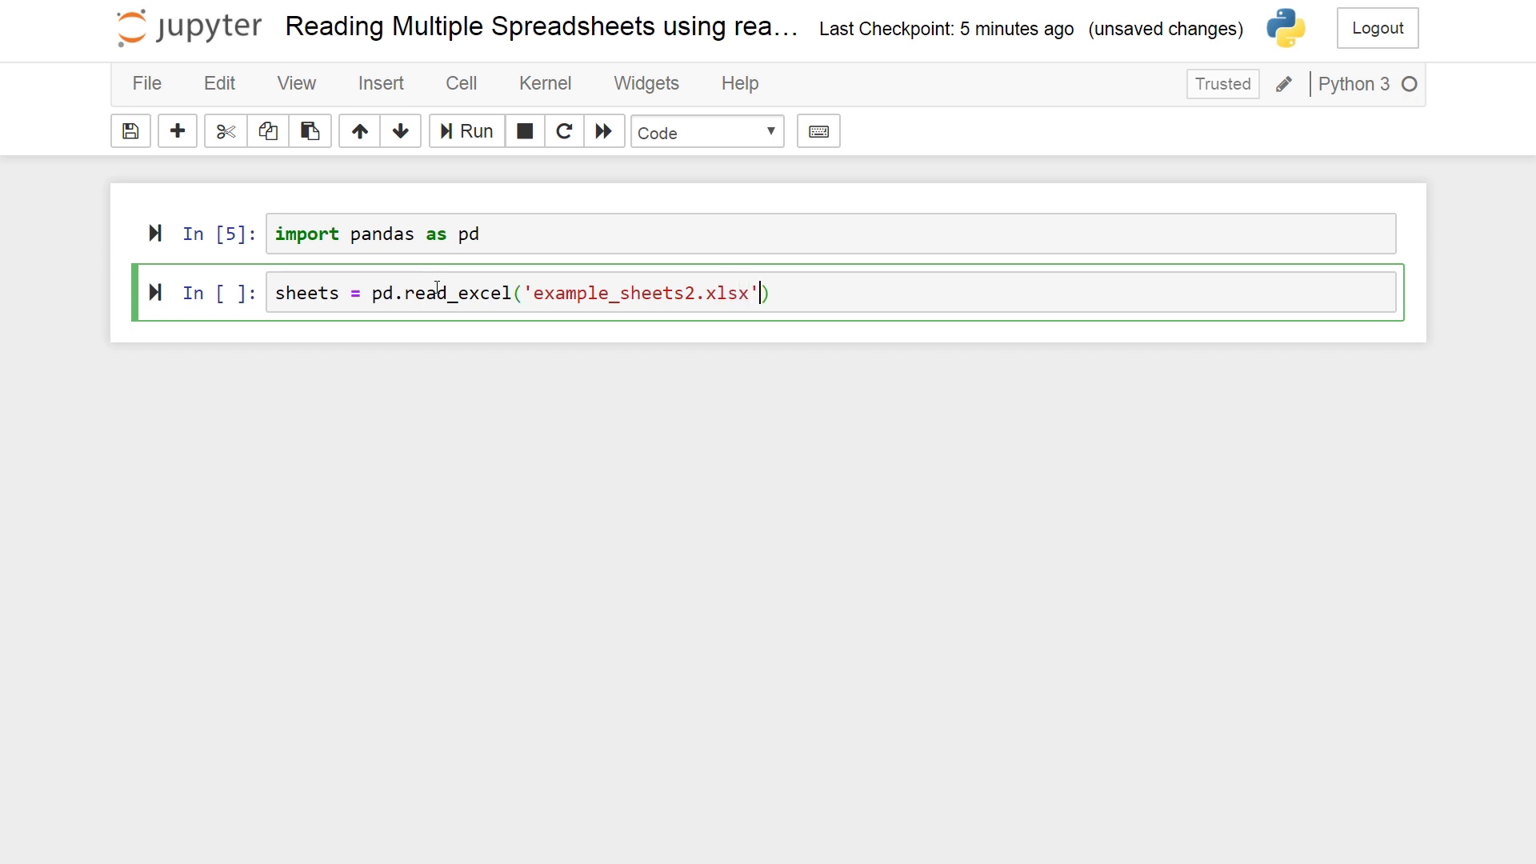
type(",")
Add sheet_name=['Session1','Session2'] on a new line and start a line for sheets.
key("Return")
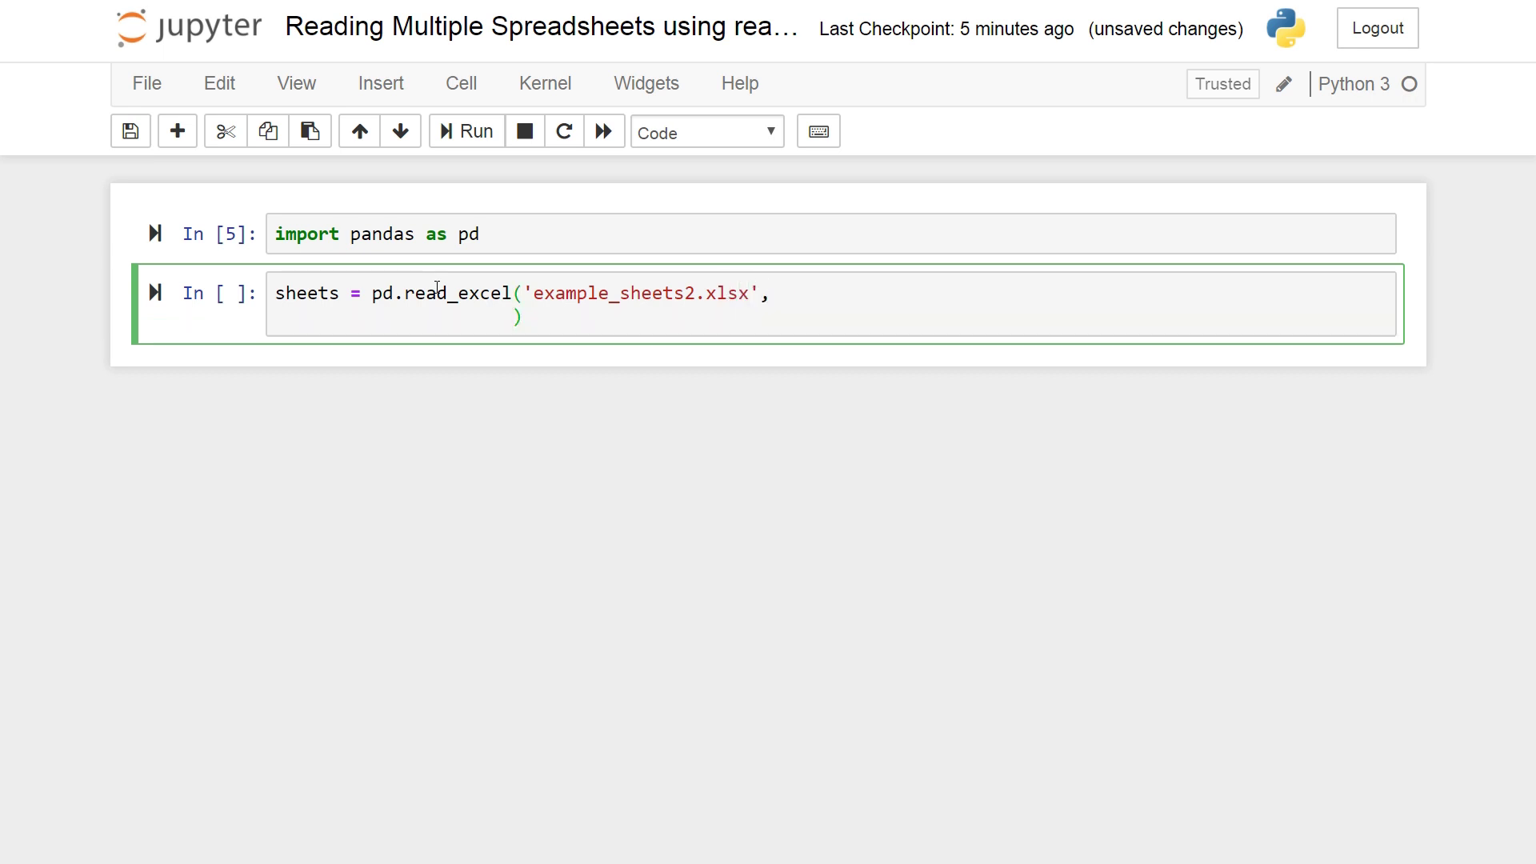
type("sheet_")
type("name[")
key("BackSpace")
type("=")
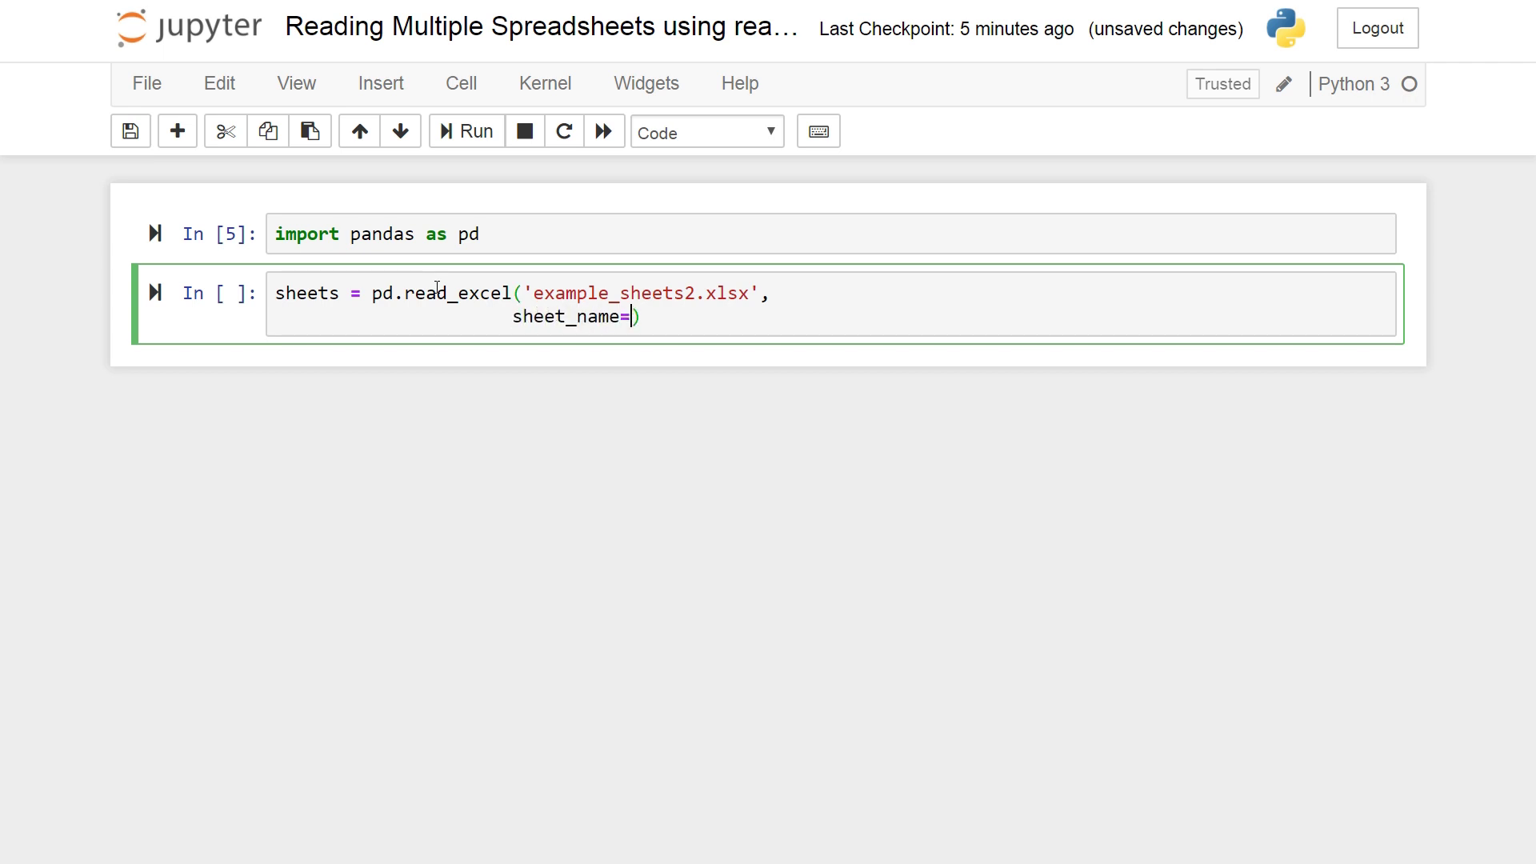
type("[")
type("'")
type("Sh")
type("ession")
key("BackSpace")
key("BackSpace")
key("BackSpace")
key("BackSpace")
key("BackSpace")
key("BackSpace")
type("ession1")
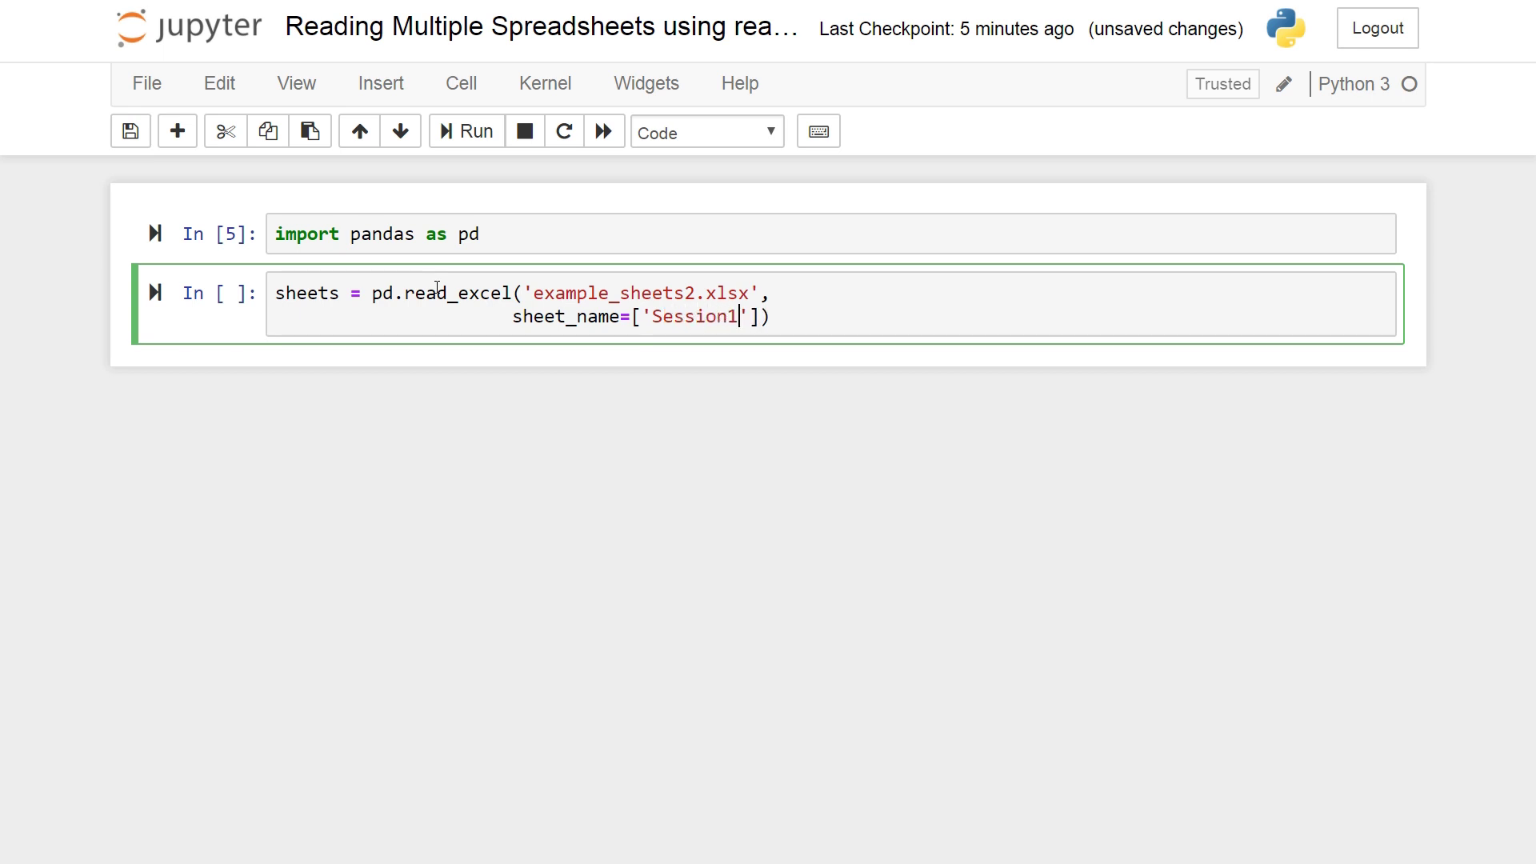
key("Right")
type(", 'Sessio")
type("n2")
left_click(987, 317)
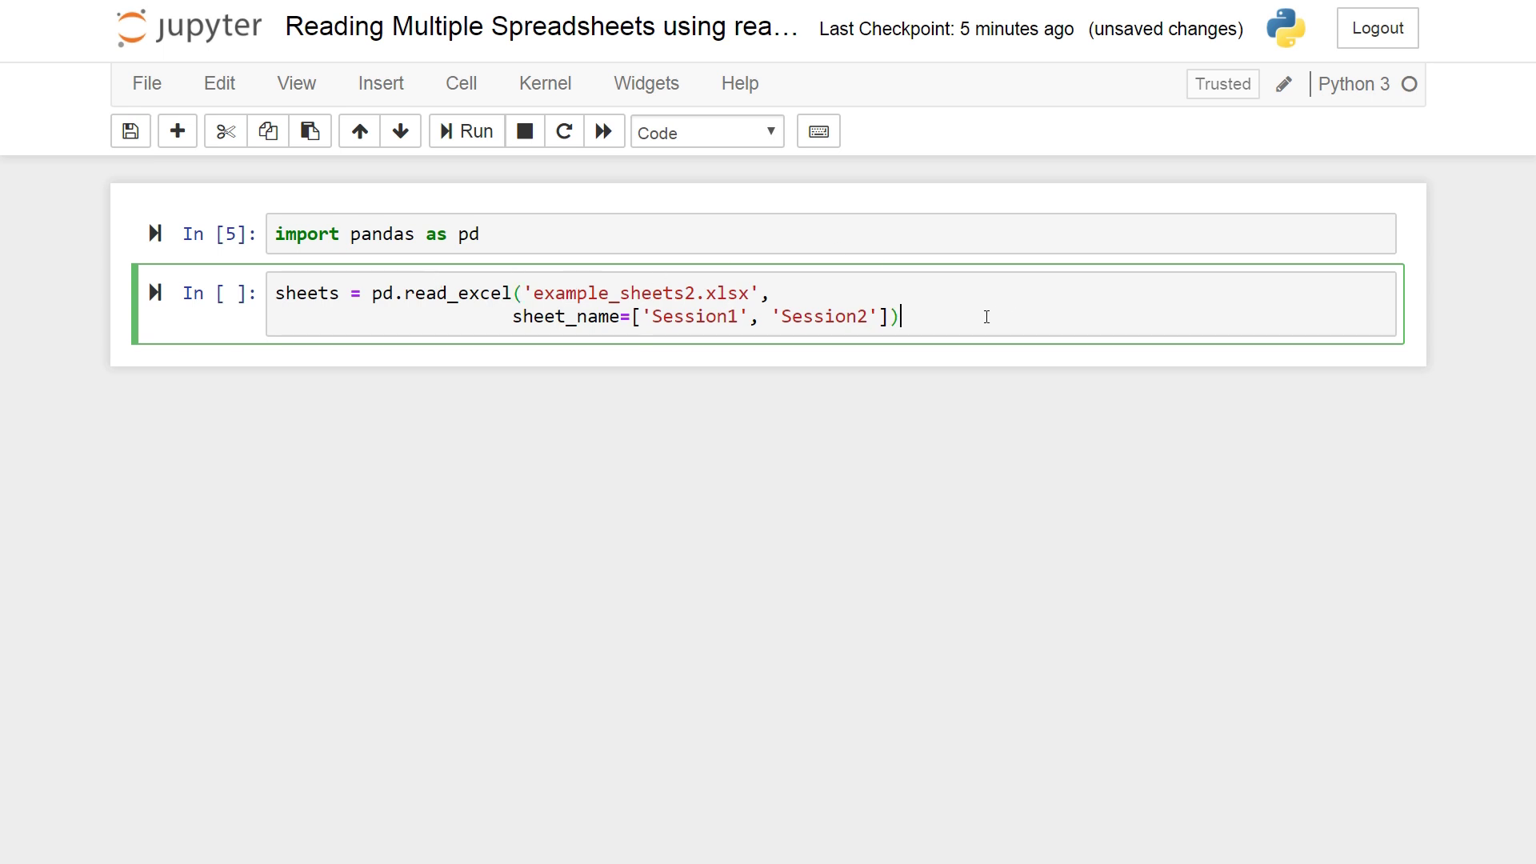
key("Return")
type("sh")
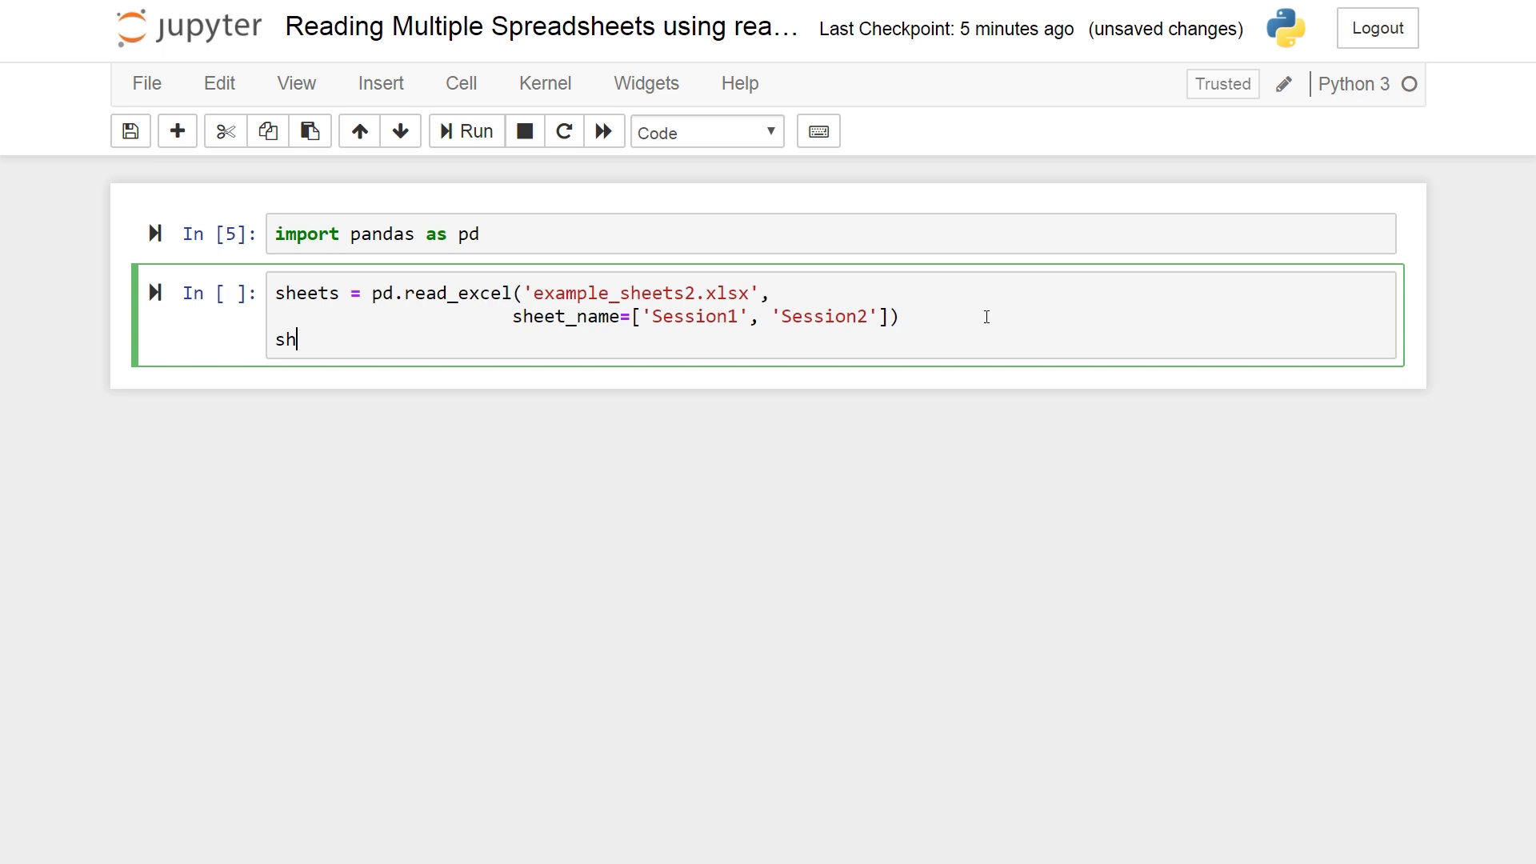
type("eets")
Run the cell and highlight the Session1 and Session2 tables in the Out[6] output.
left_click(468, 132)
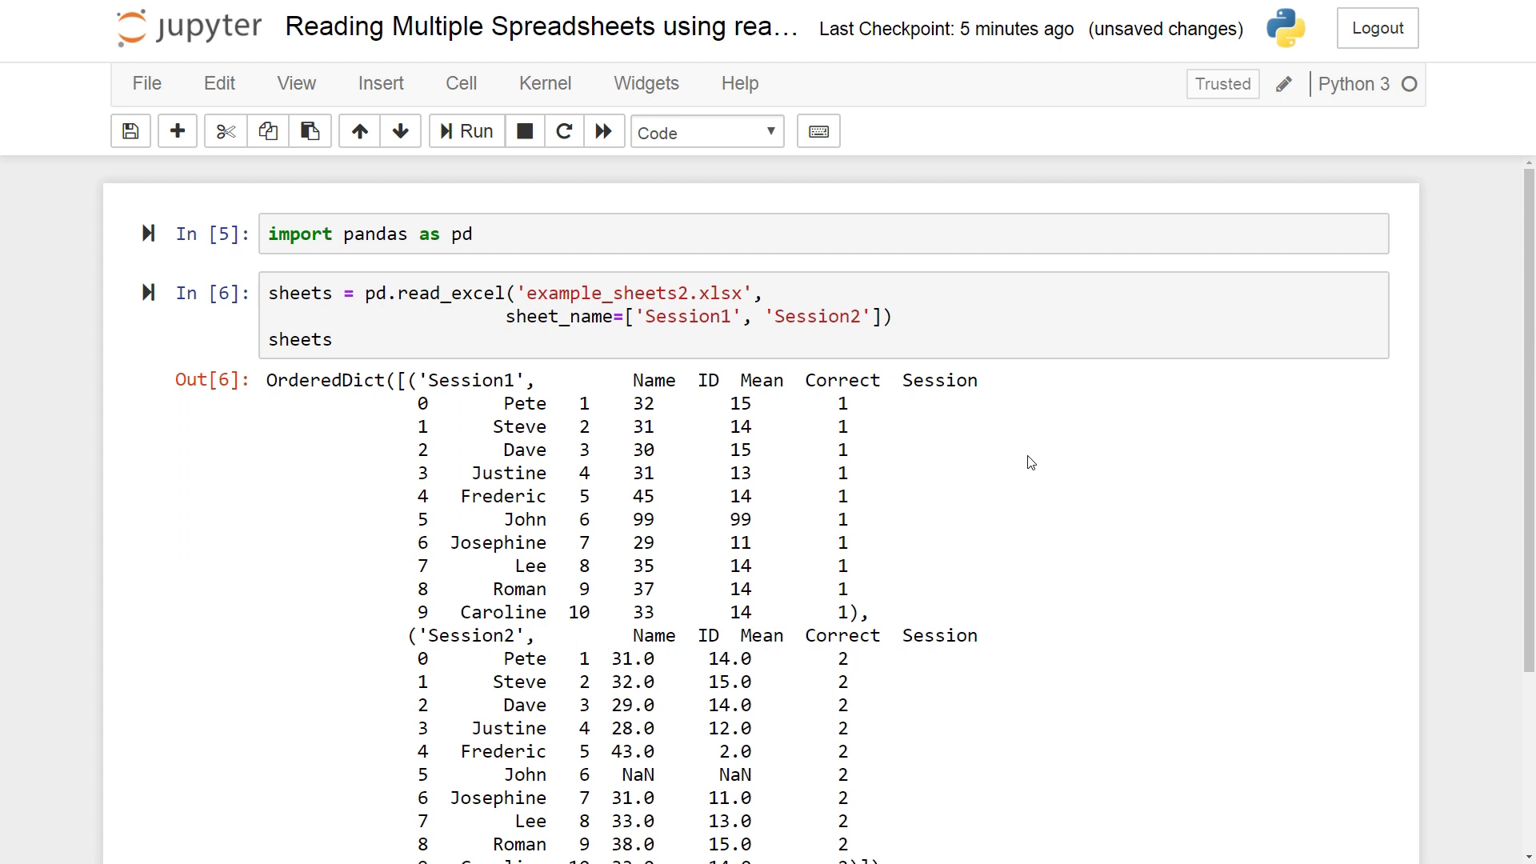
scroll(1022, 469, "down", 3)
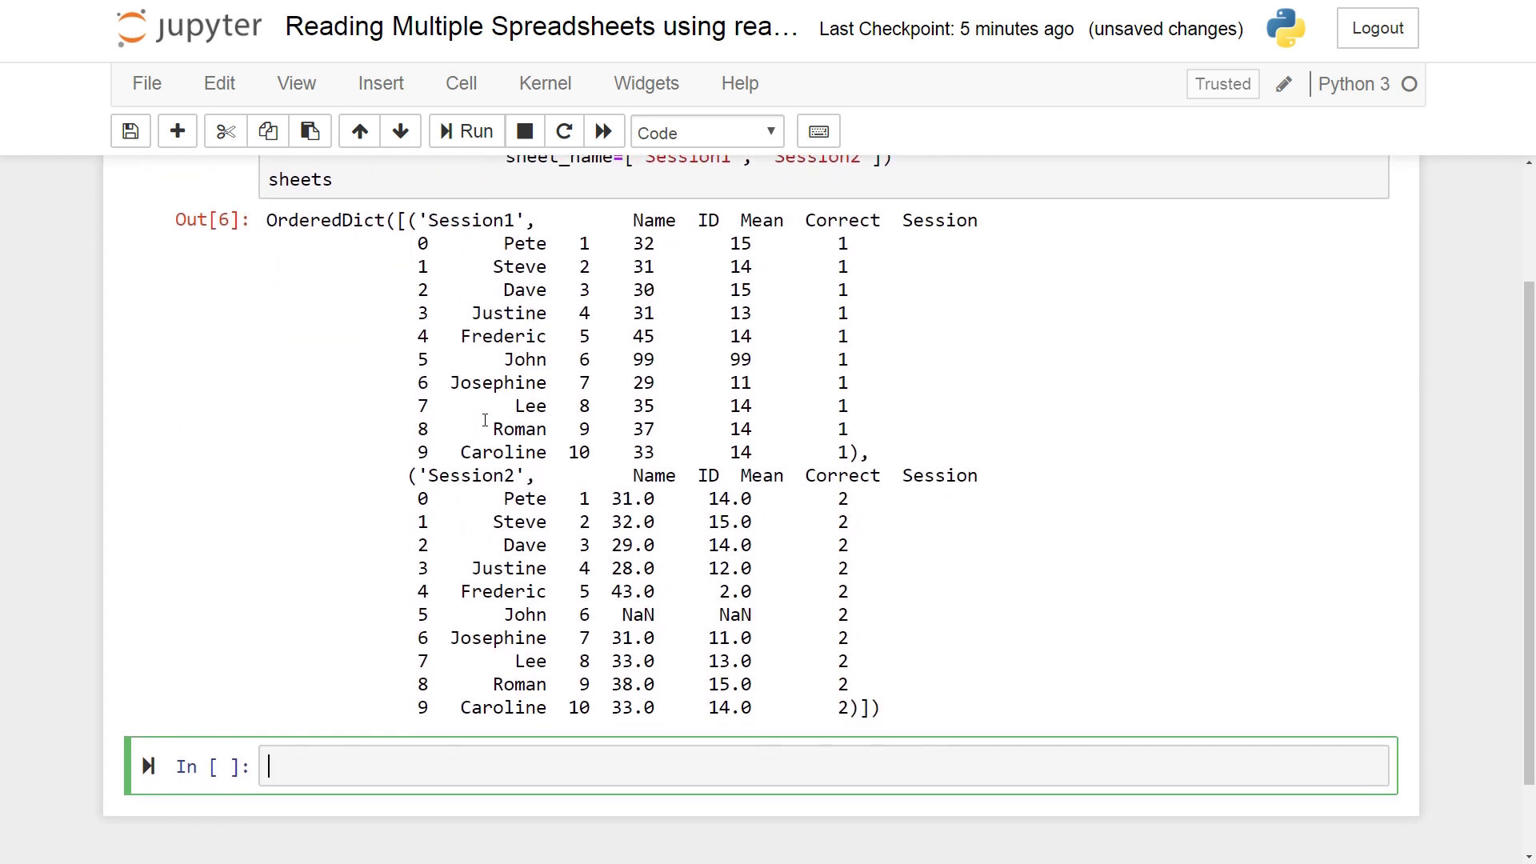
mouse_move(408, 219)
left_mouse_down()
mouse_move(1093, 418)
mouse_move(1110, 463)
left_mouse_up()
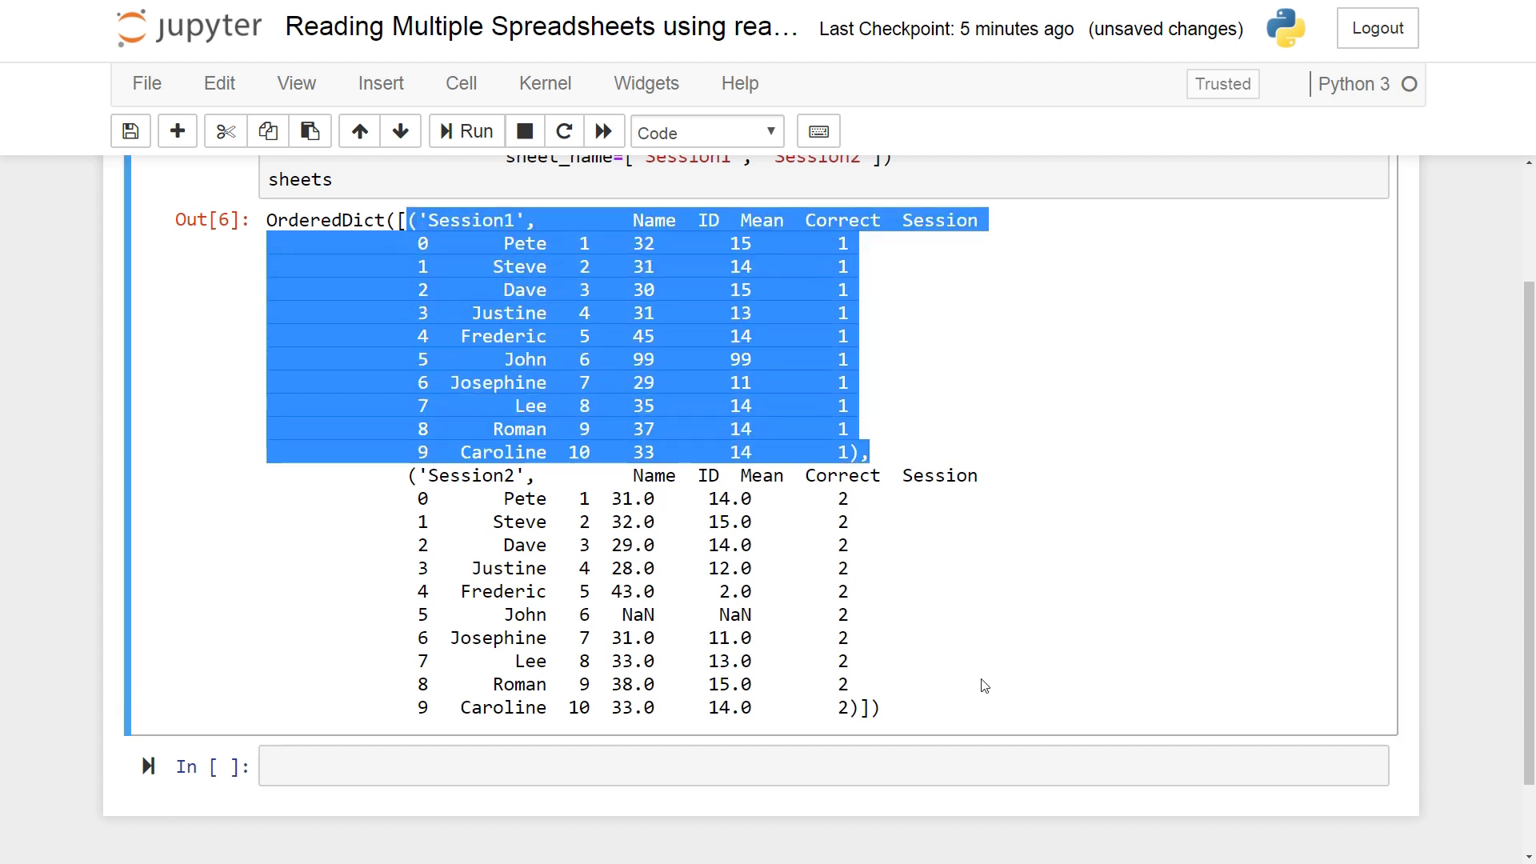
mouse_move(953, 720)
left_mouse_down()
mouse_move(409, 575)
mouse_move(298, 481)
left_mouse_up()
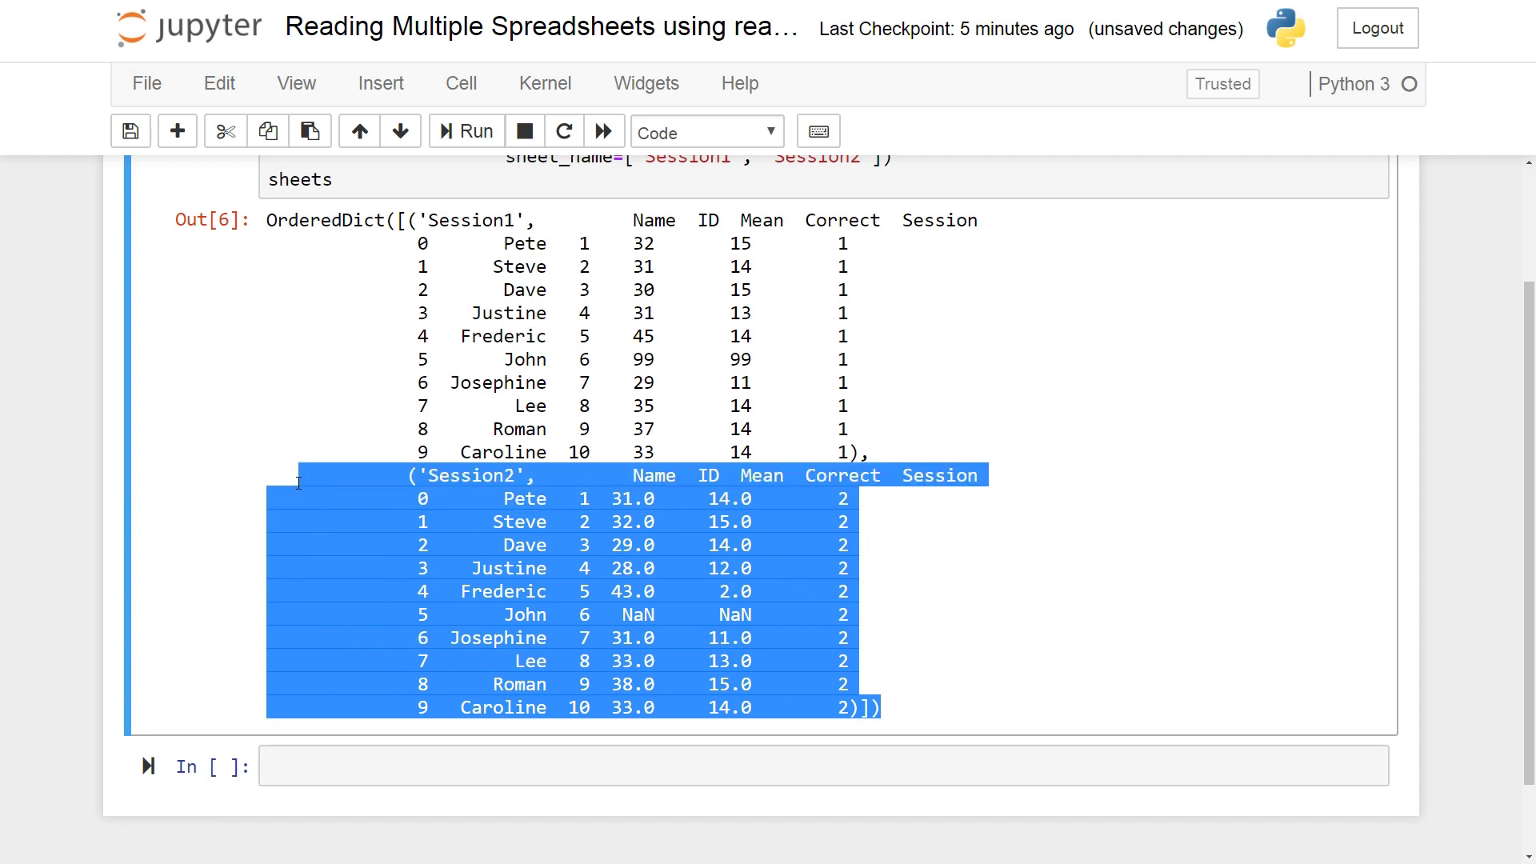
left_click(532, 369)
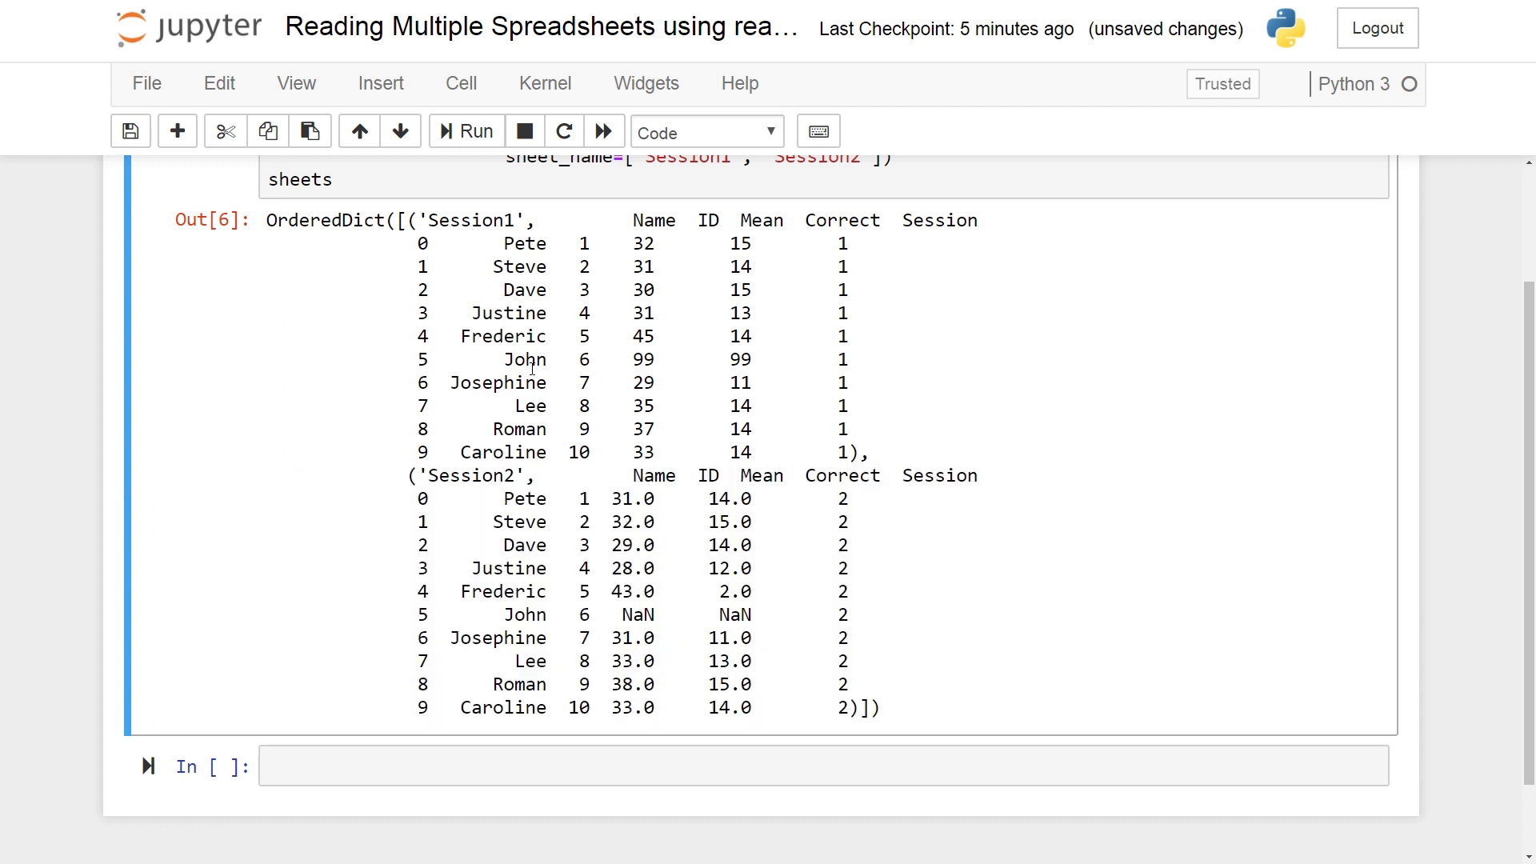
triple_click(439, 222)
double_click(500, 477)
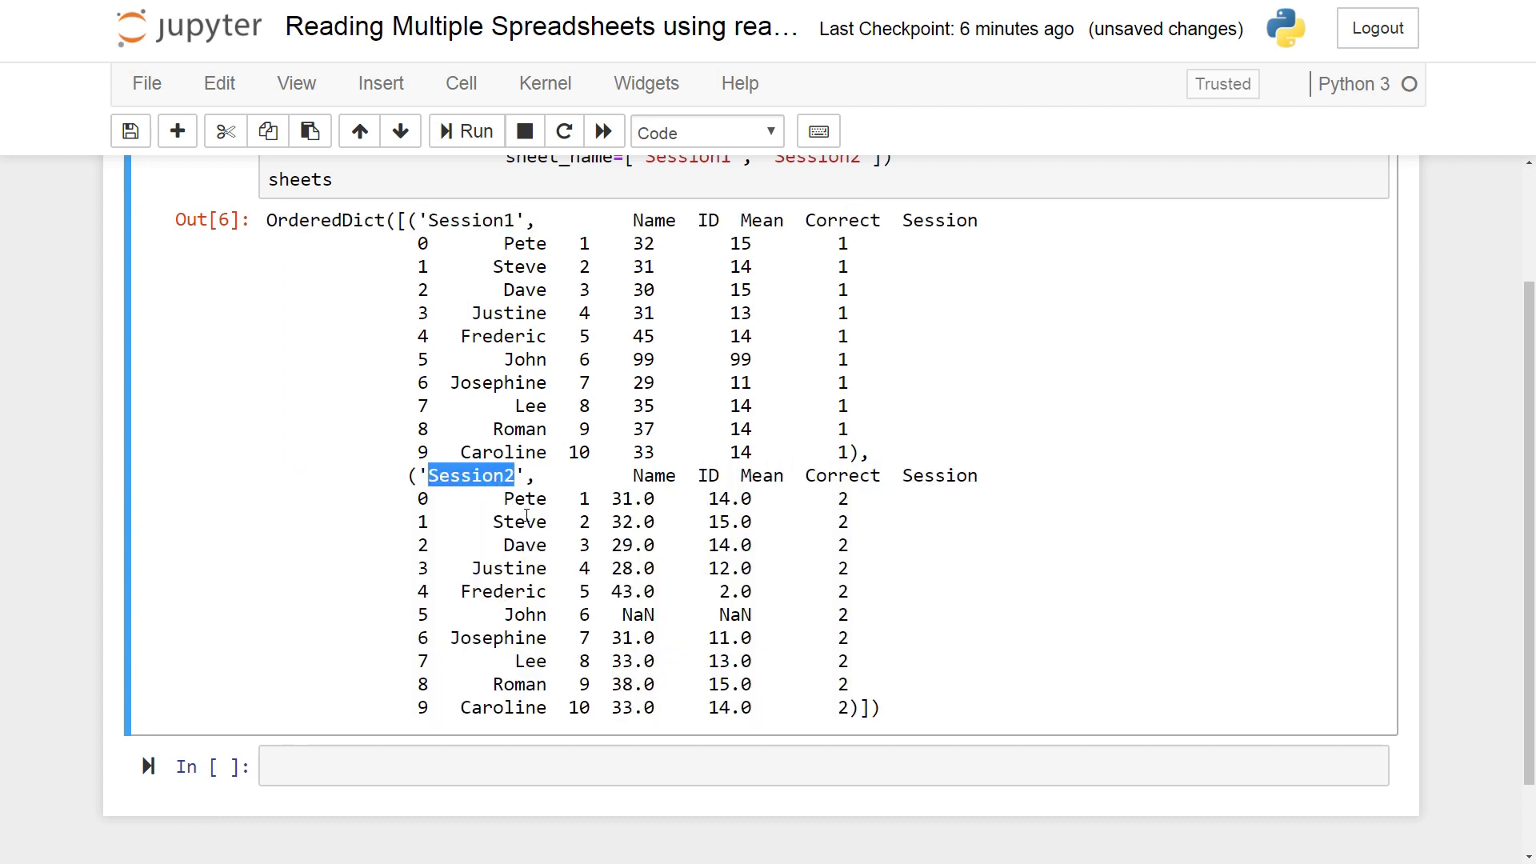
left_click(526, 517)
scroll(497, 275, "down", 2)
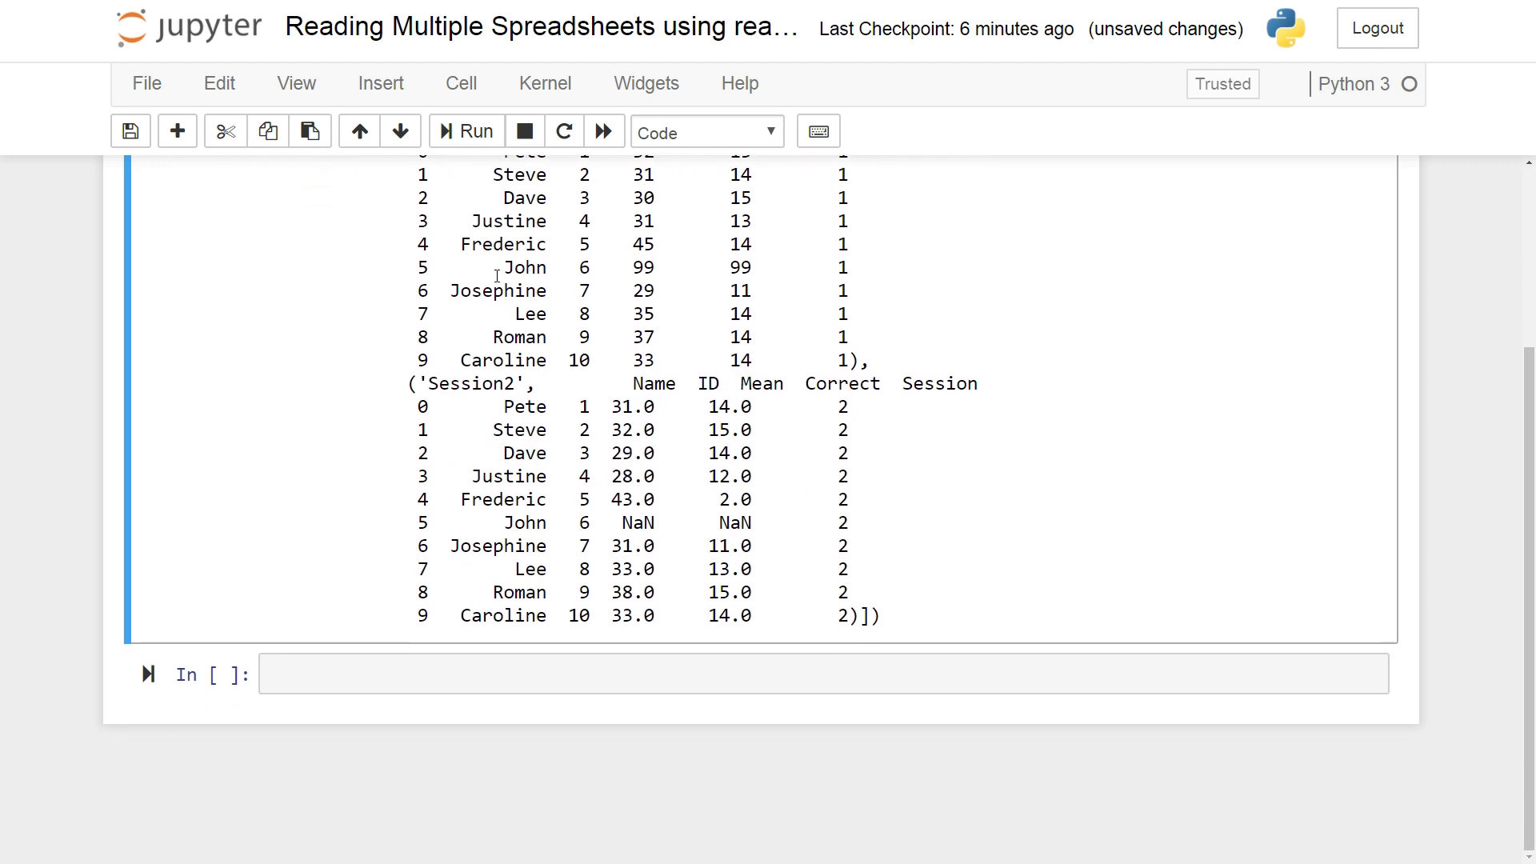
Enter df = pd.concat(sheets[frame] for frame in sheets.keys()) in the new cell, fixing typos.
left_click(333, 674)
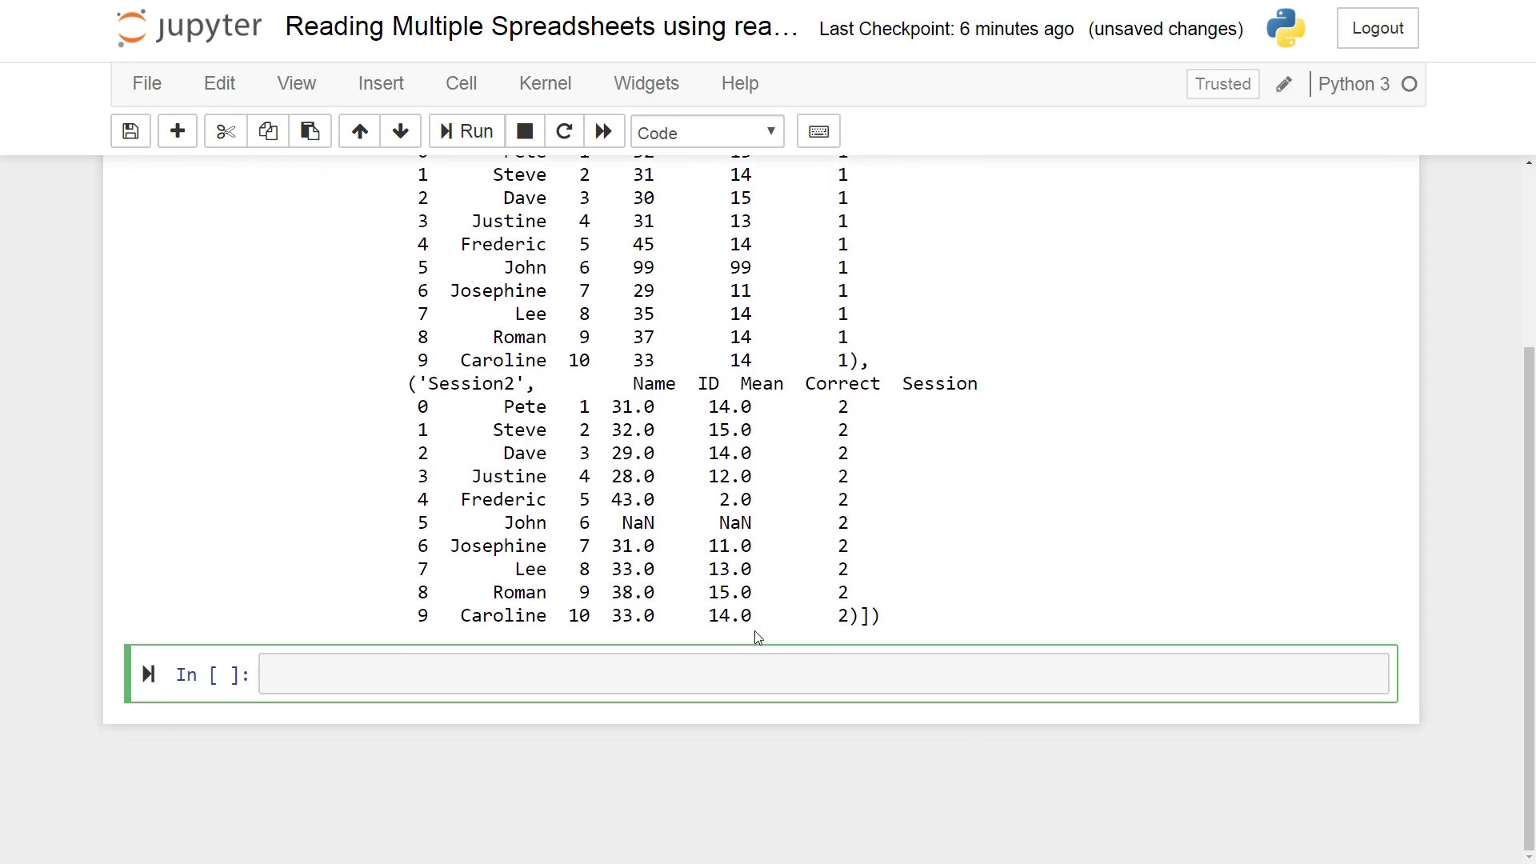
key("Escape")
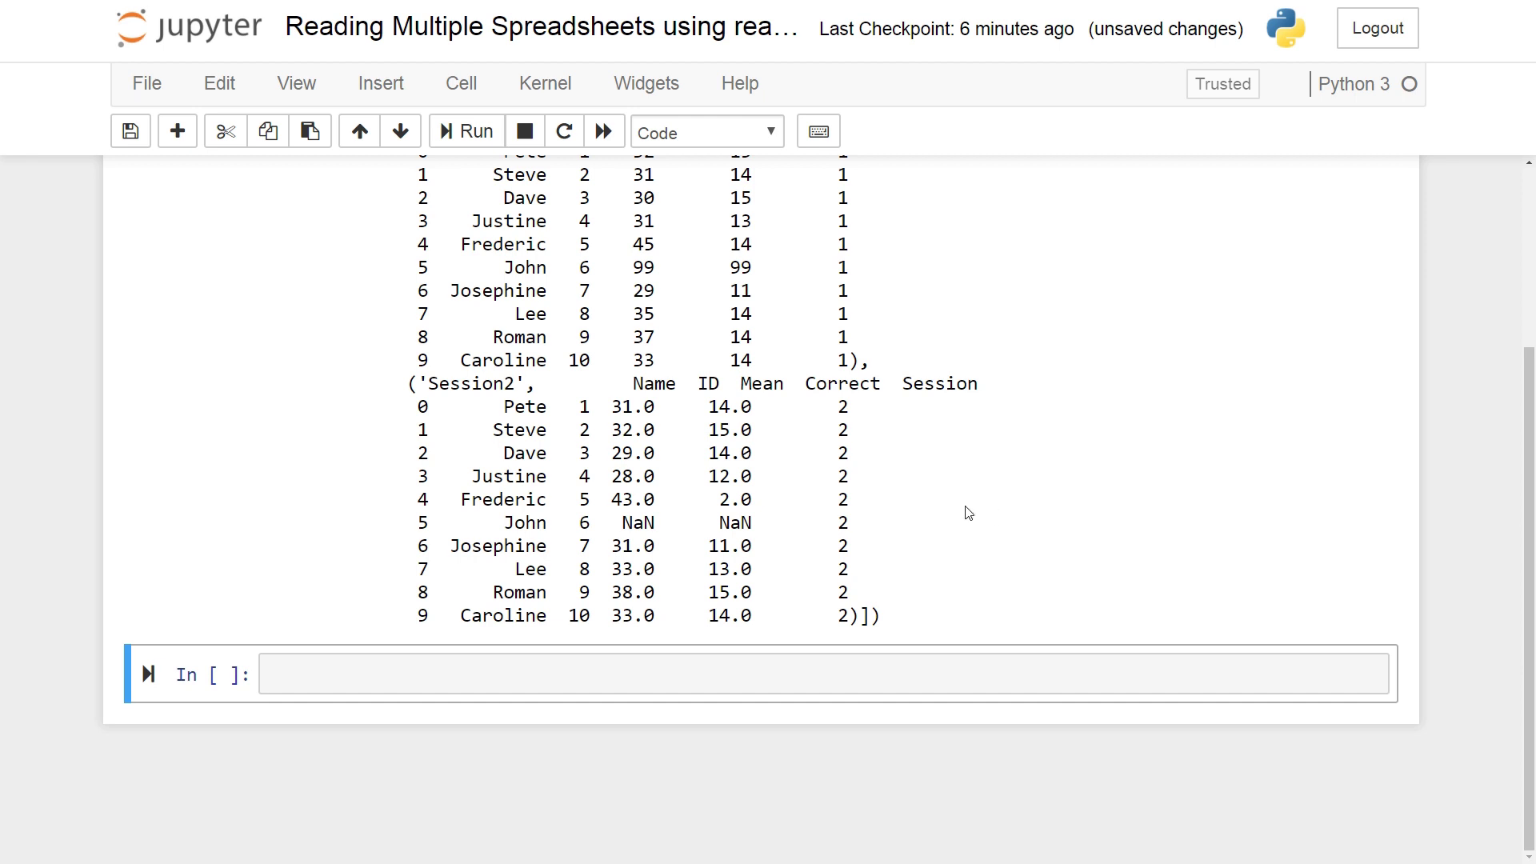
scroll(968, 515, "up", 3)
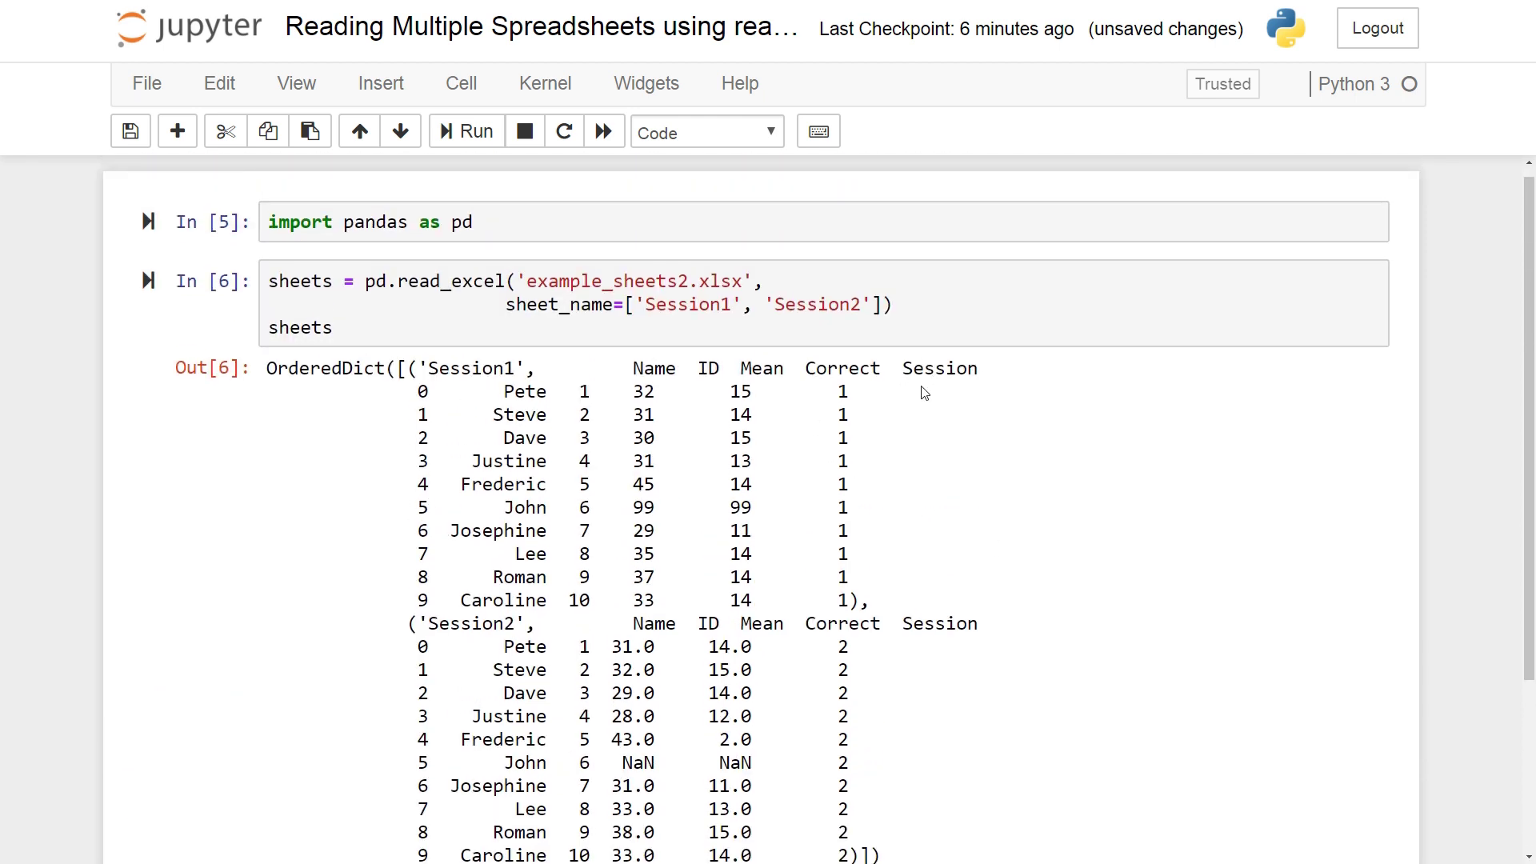
scroll(974, 521, "down", 1)
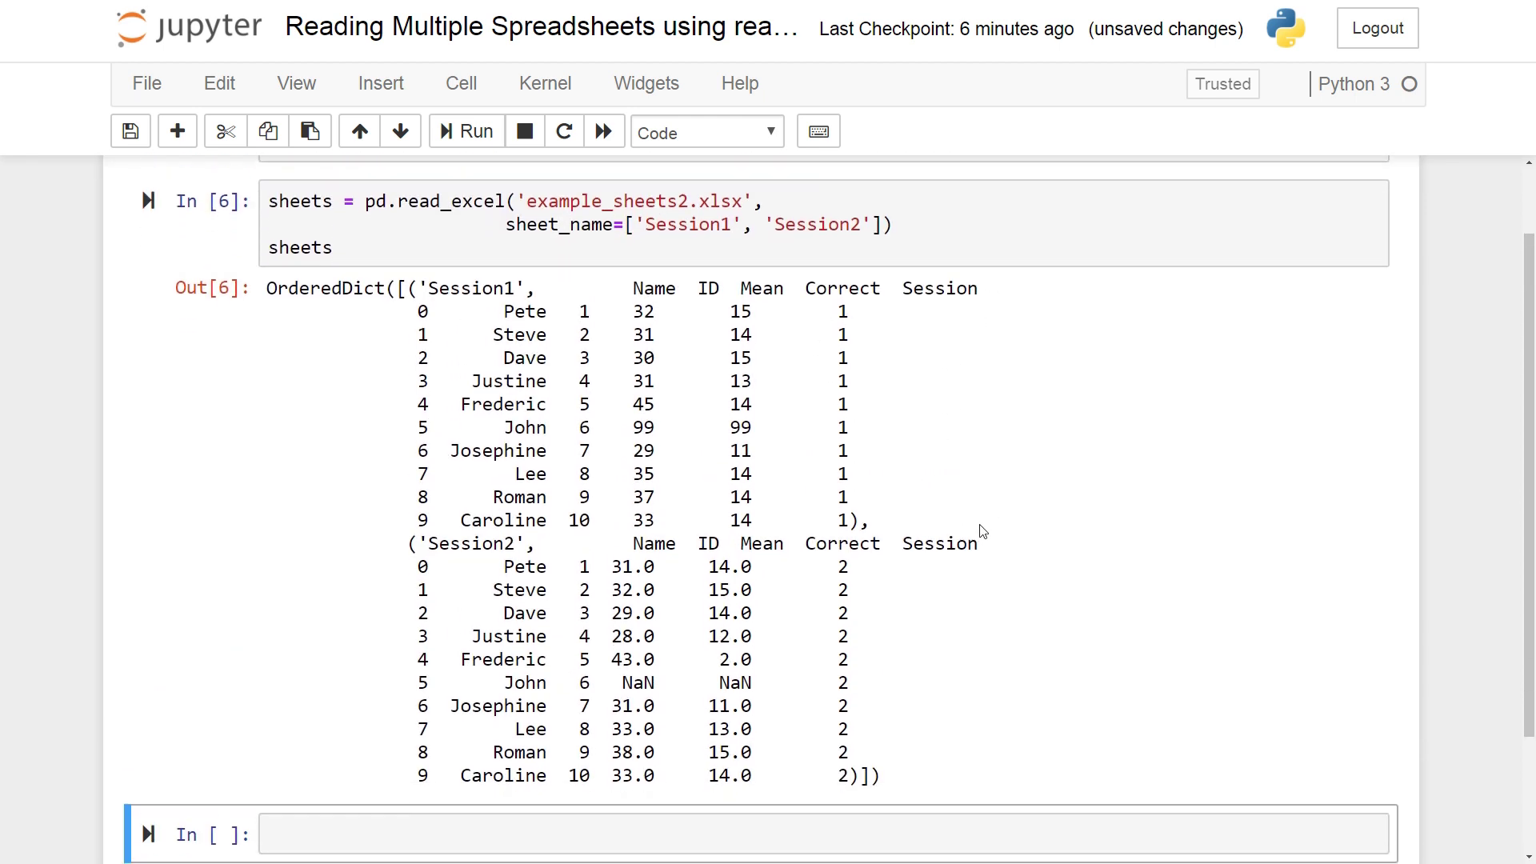
scroll(849, 678, "down", 2)
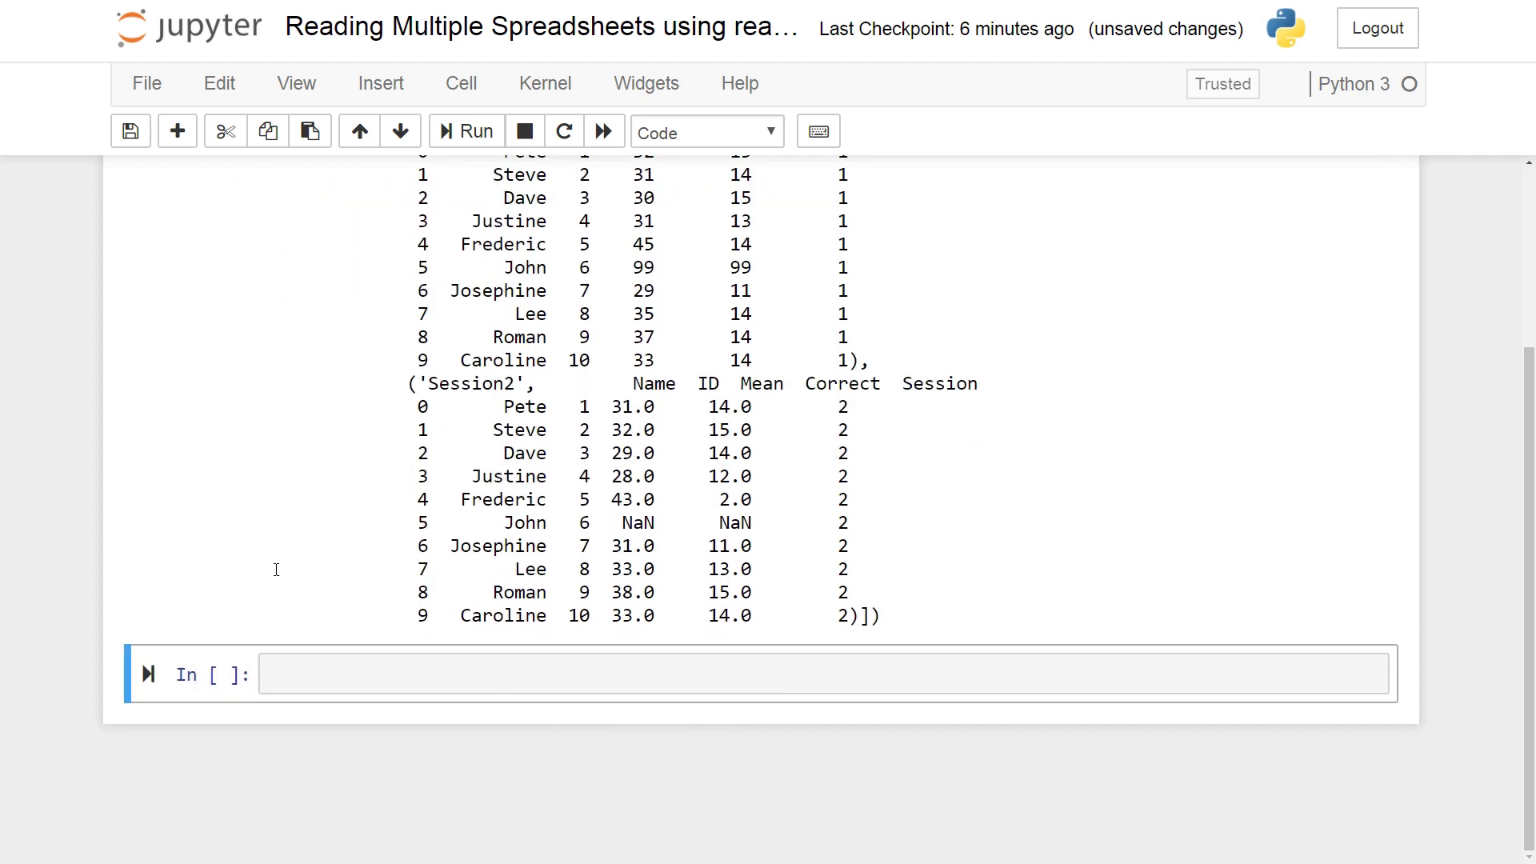
left_click(373, 677)
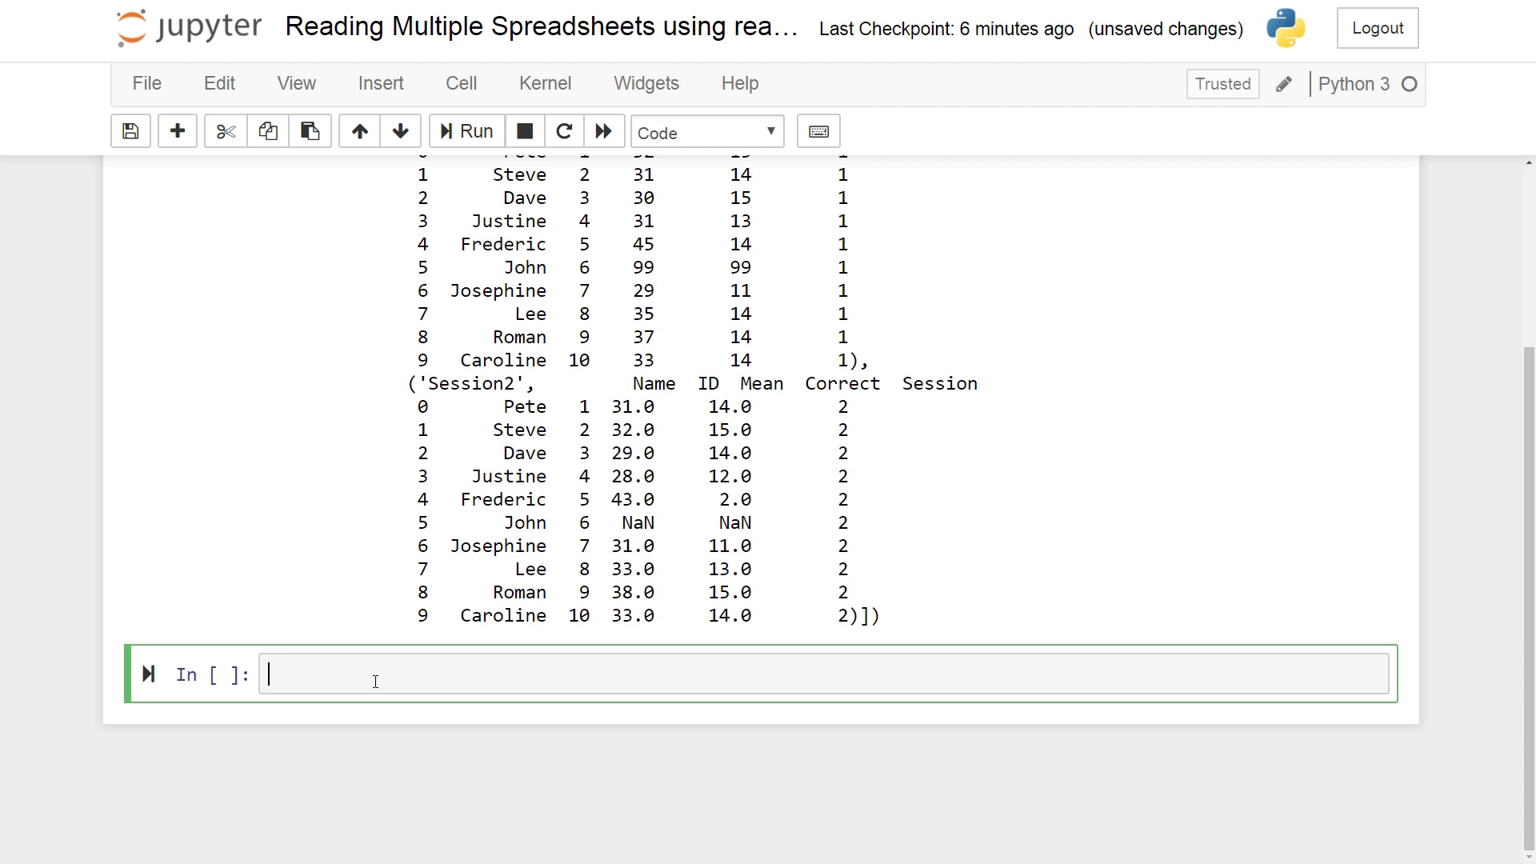
type("df = ")
type("pd.con")
type("c")
type("at")
type("(df(")
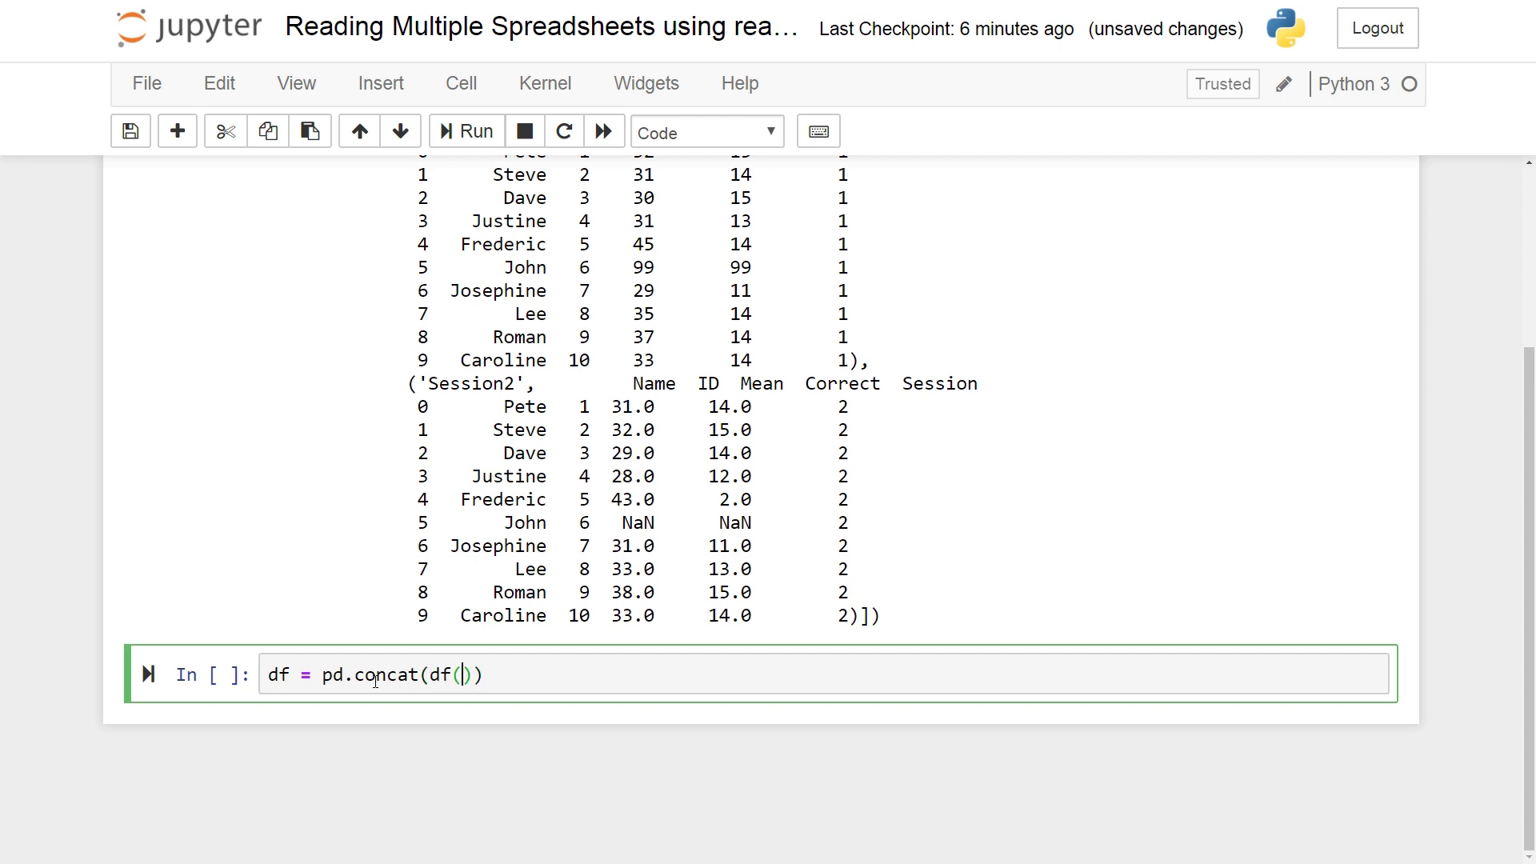
key("BackSpace")
type("[f")
type("rame] for fr")
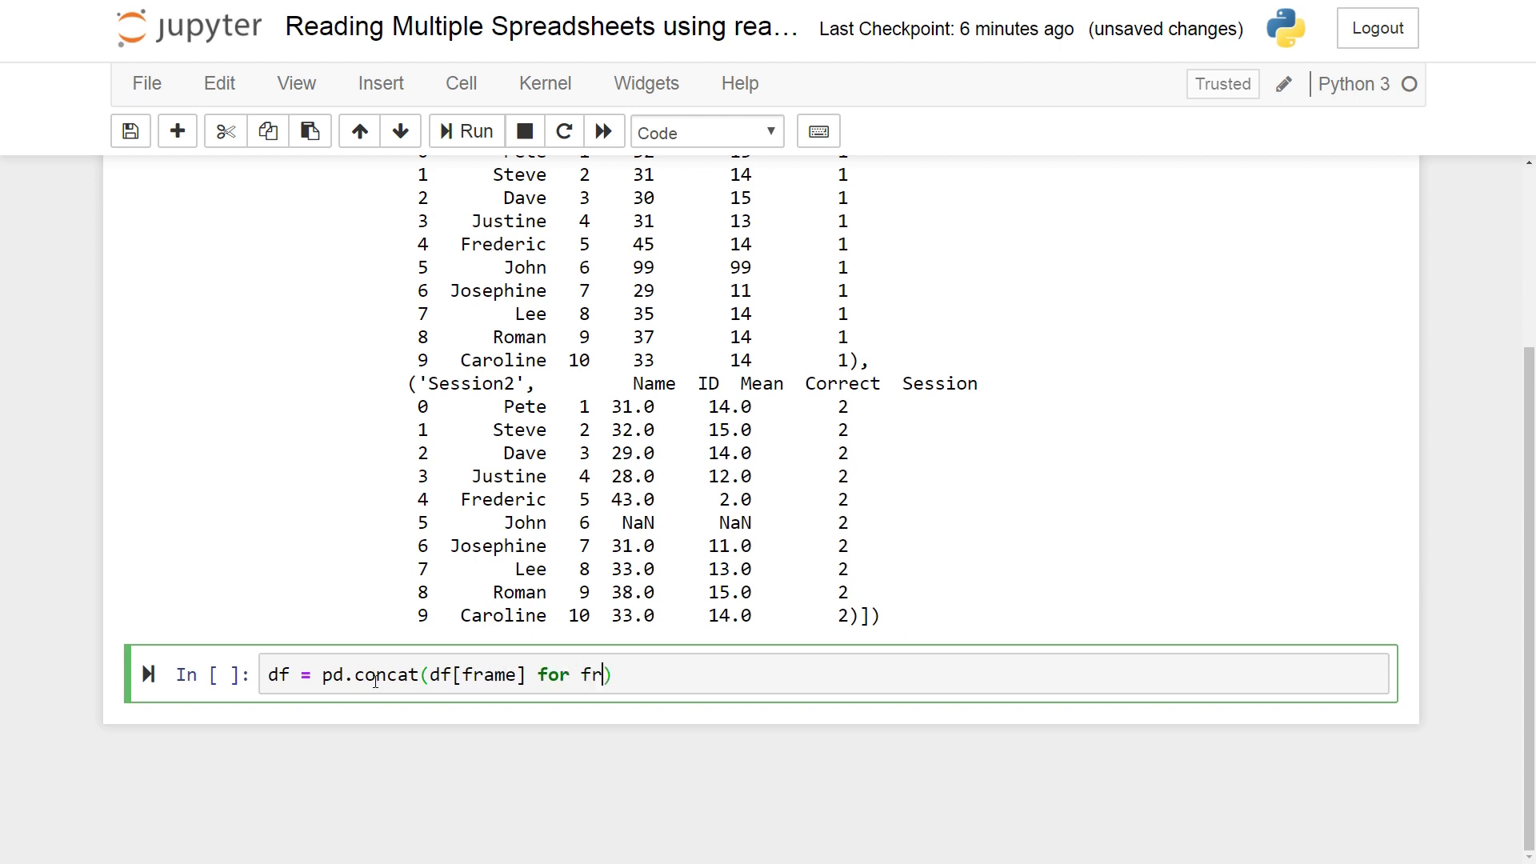
type("ame in data.keys")
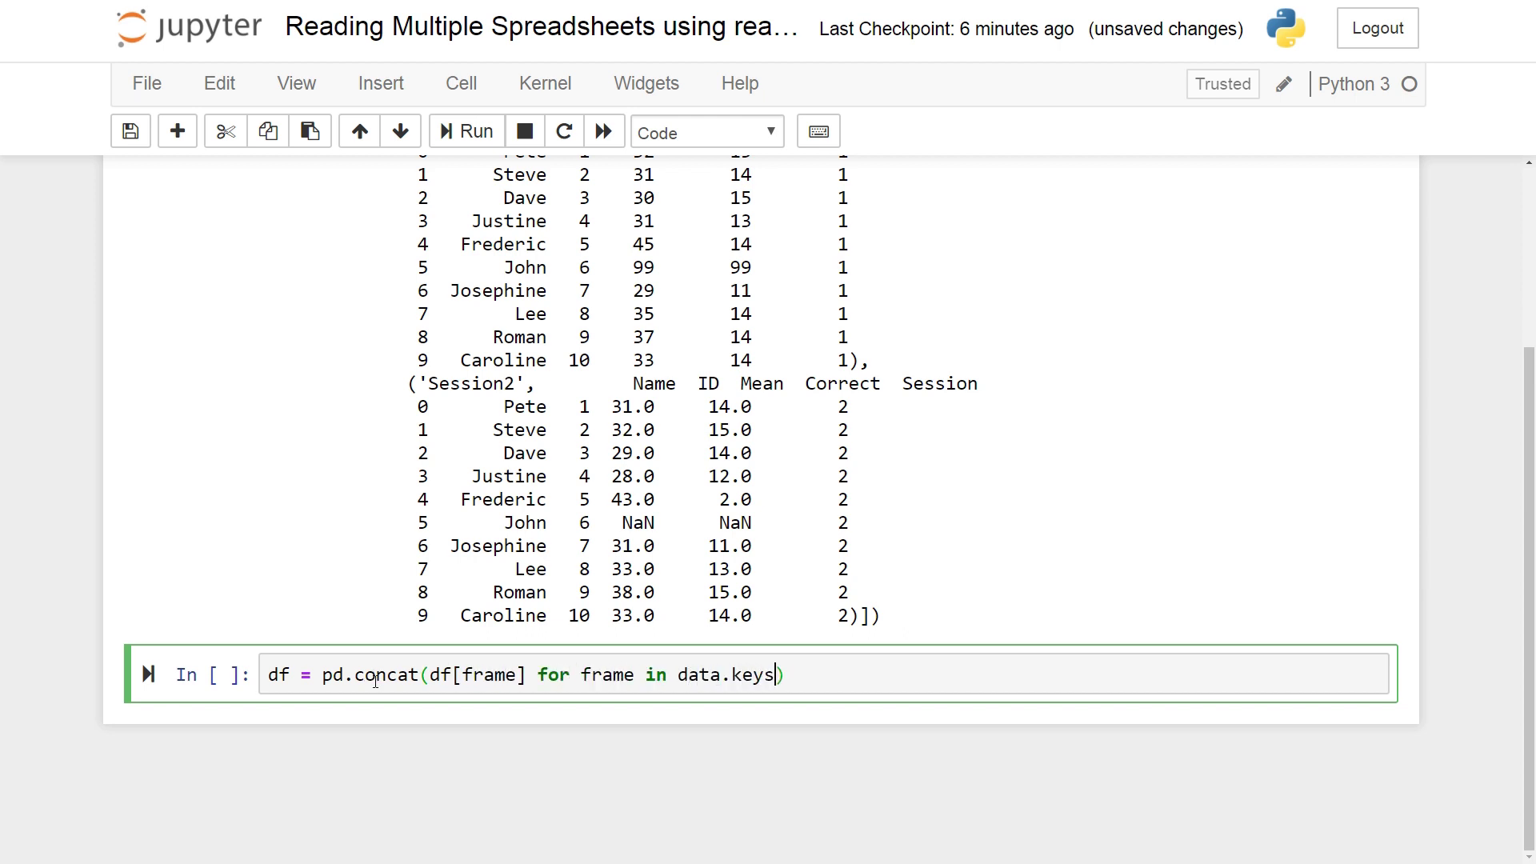
type("(")
scroll(579, 711, "up", 1)
scroll(579, 711, "up", 3)
scroll(660, 752, "down", 4)
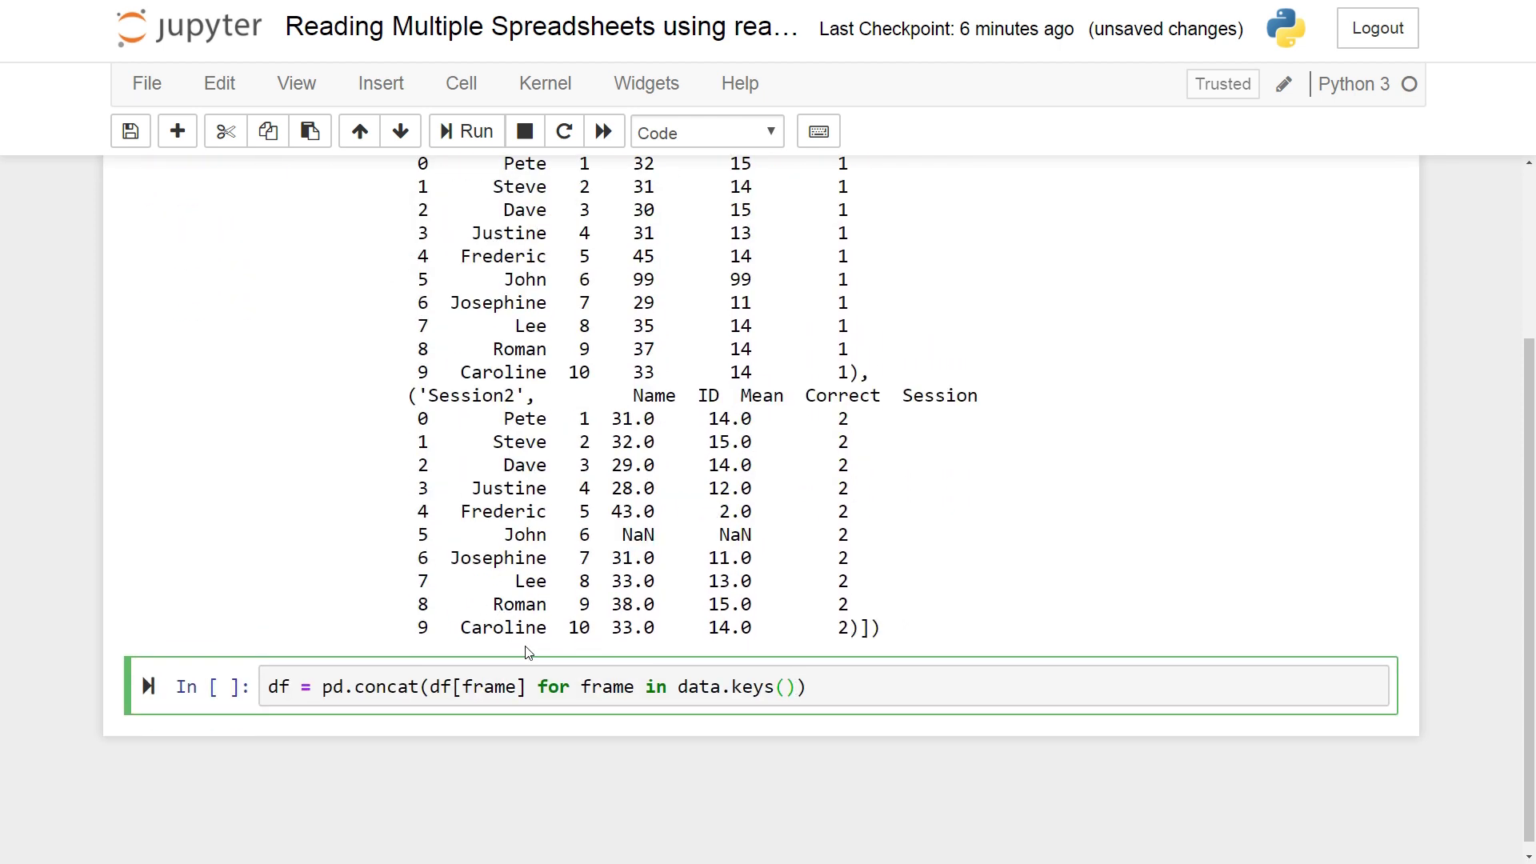
type(")")
scroll(762, 687, "up", 2)
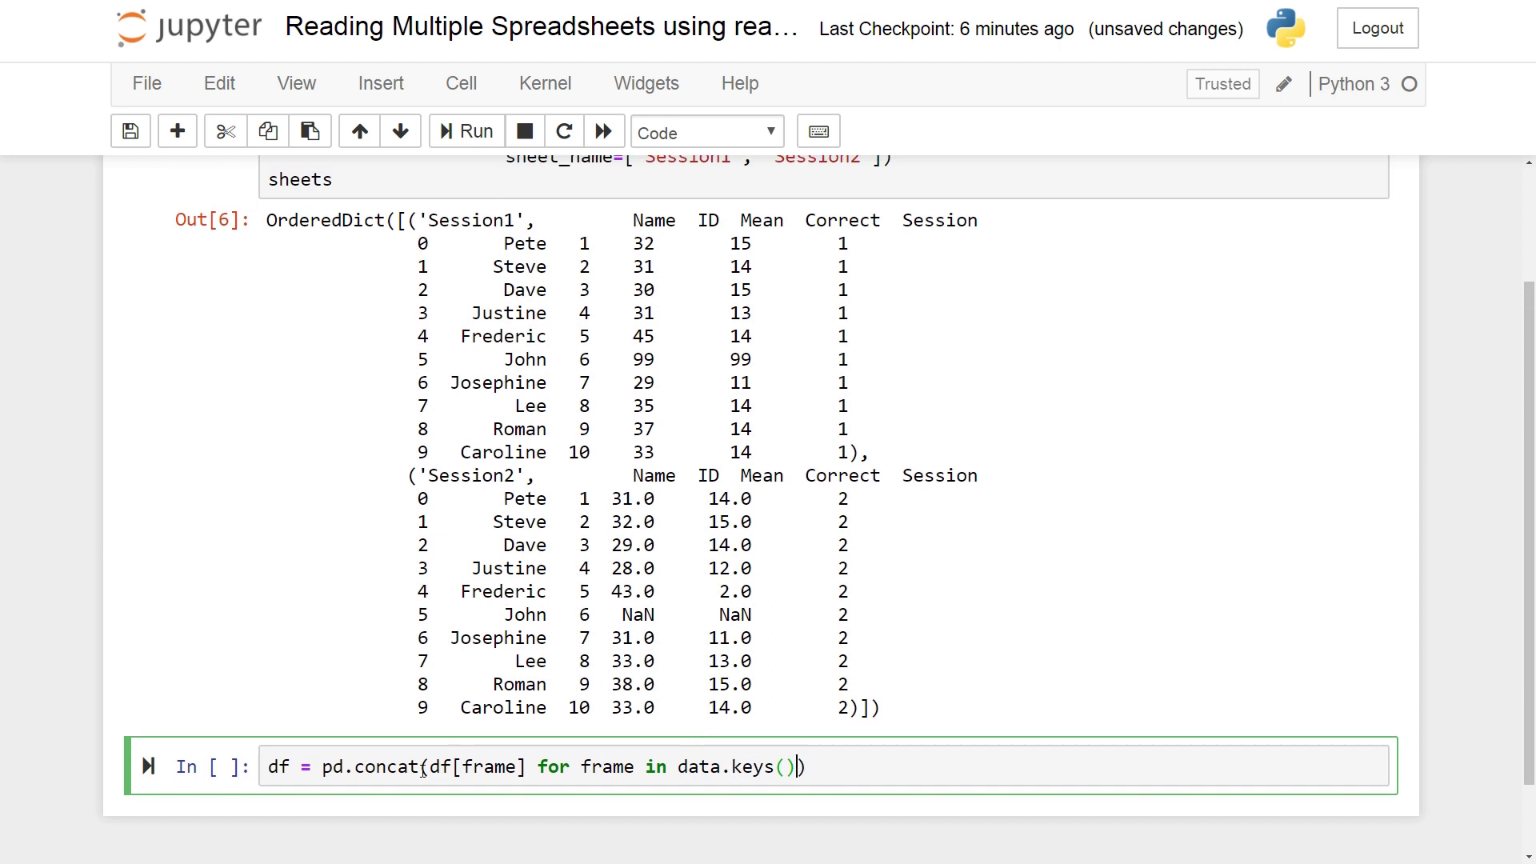
type(")")
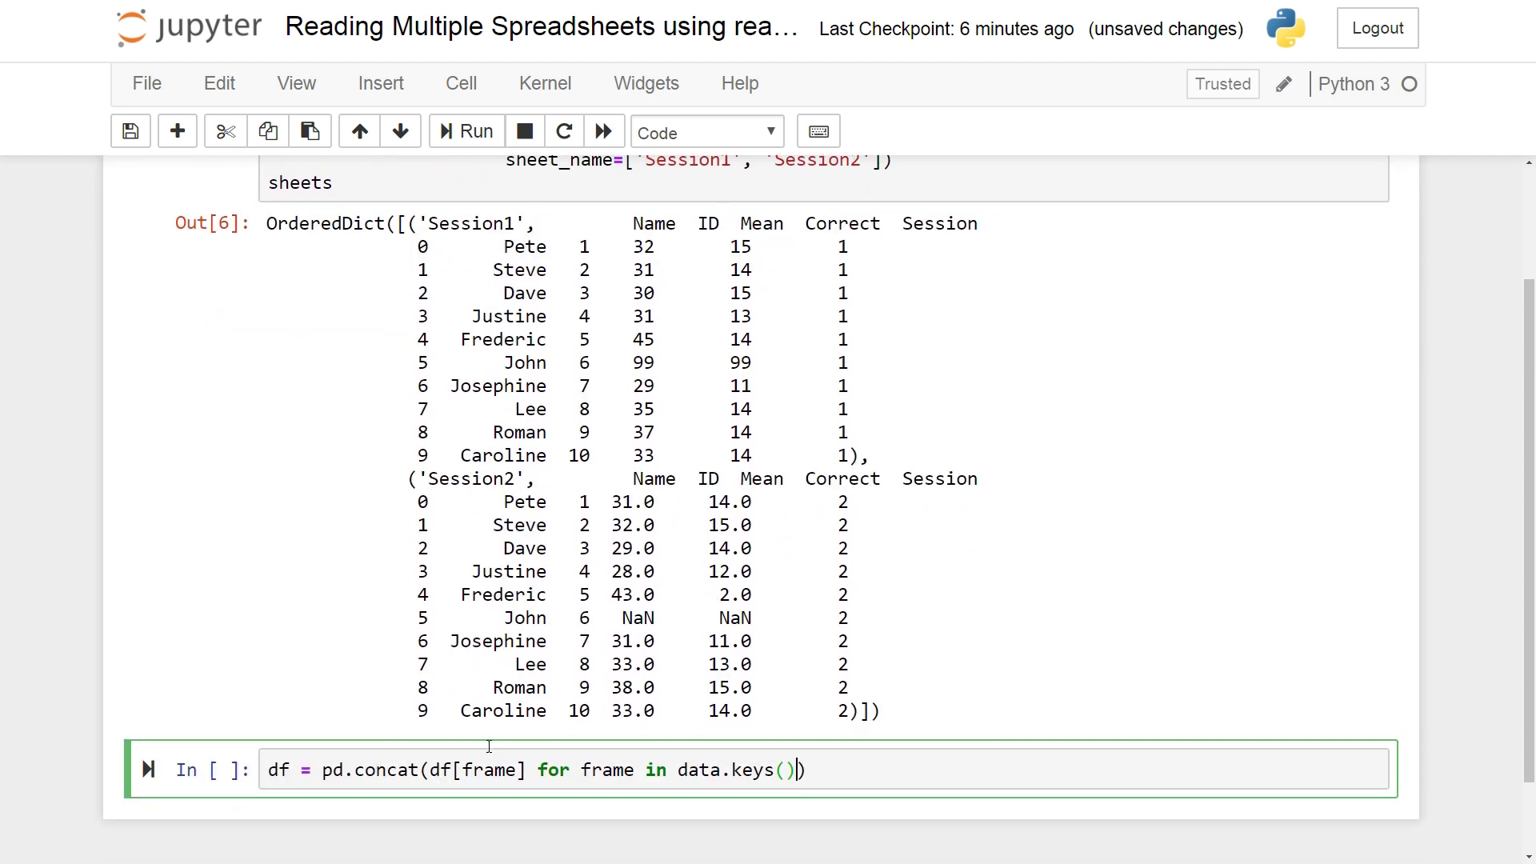
left_click(431, 766)
type("shee")
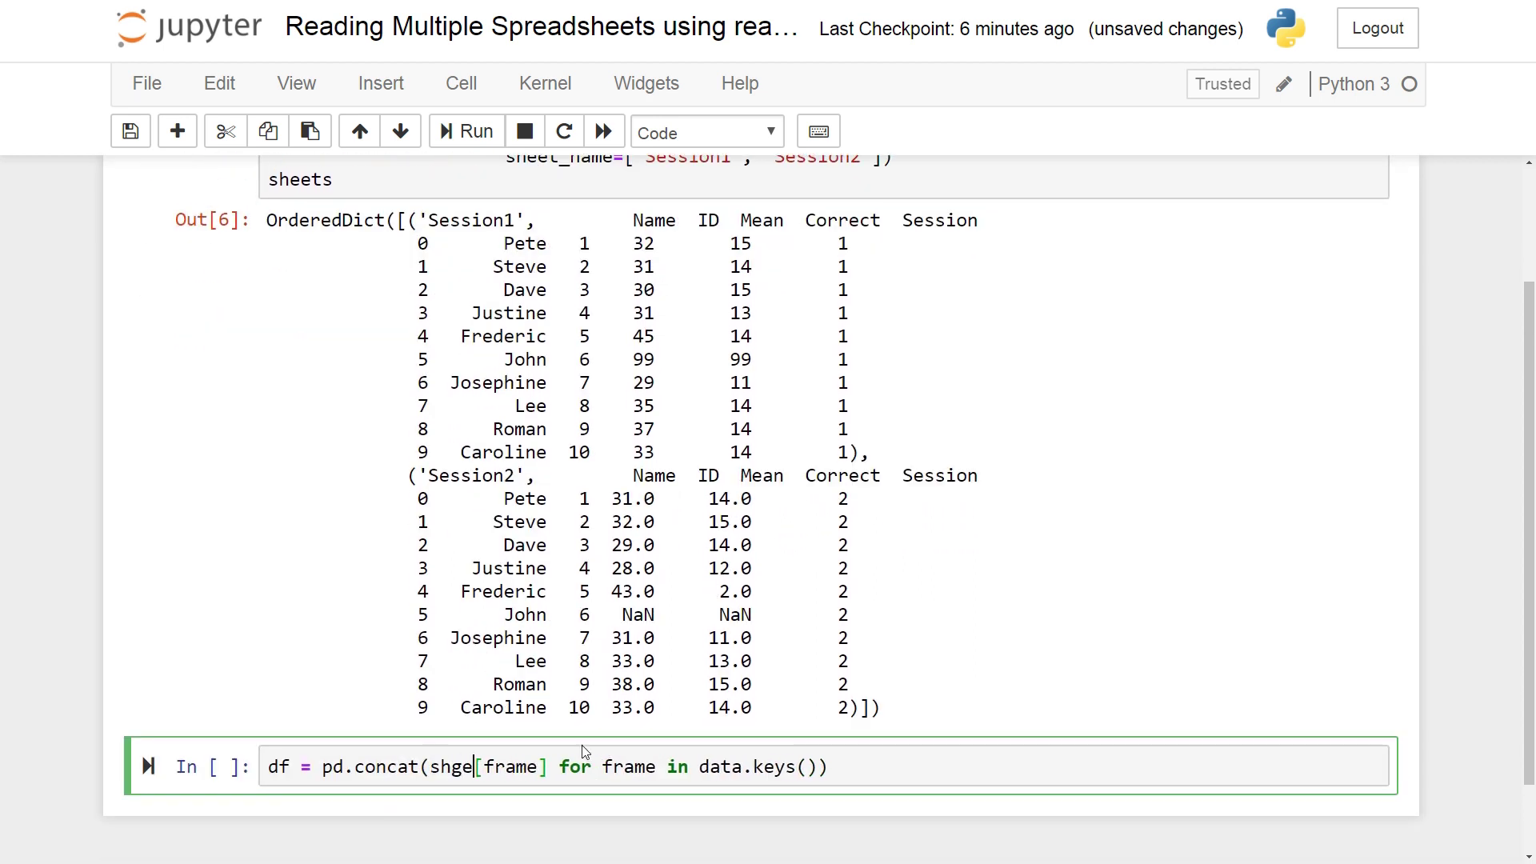
key("BackSpace")
key("BackSpace")
type("eets")
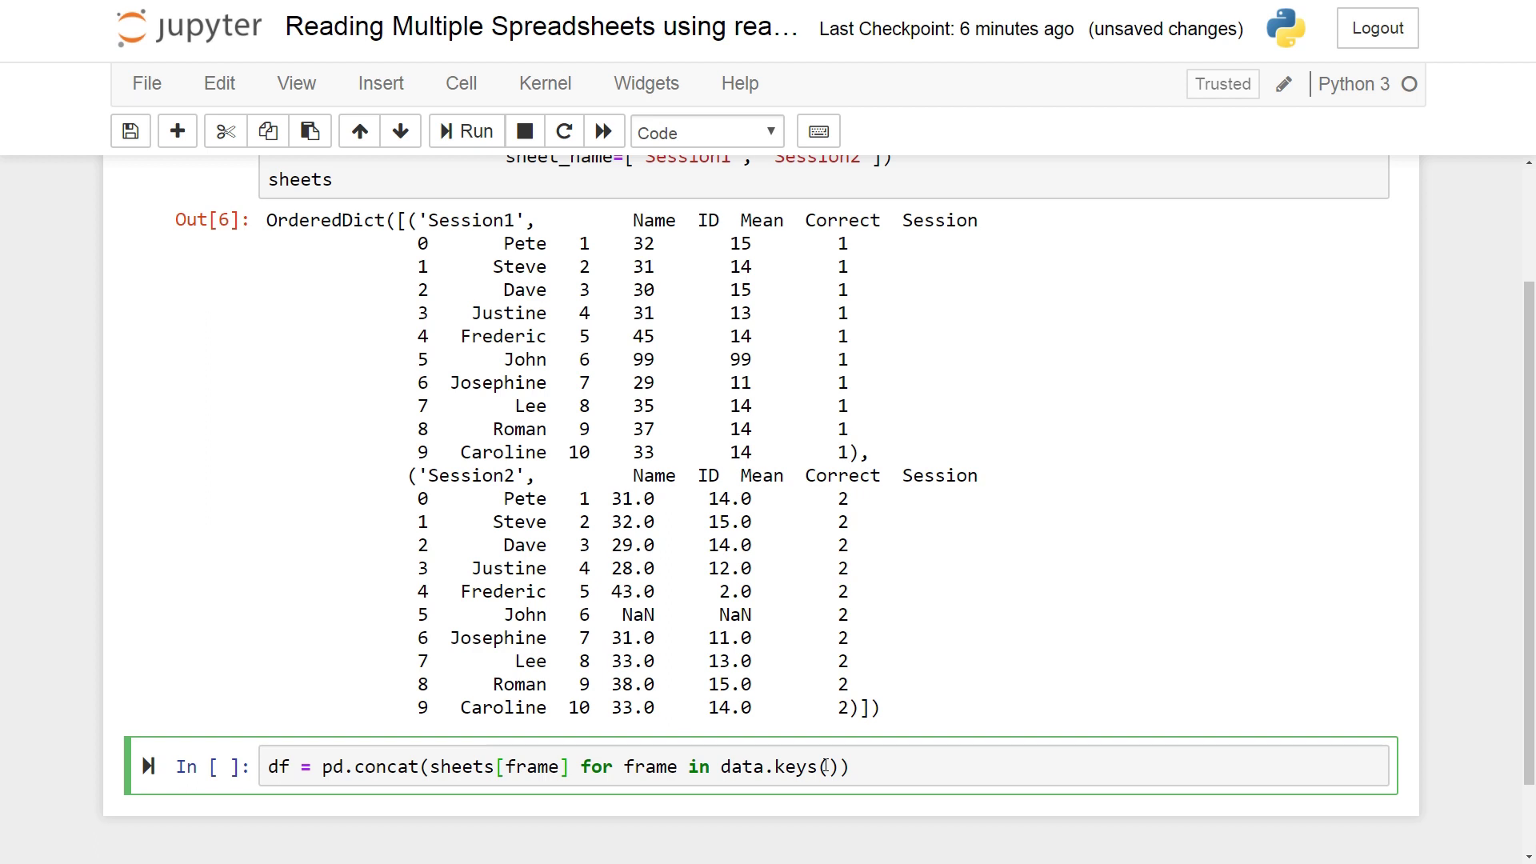
double_click(735, 767)
type("sheets")
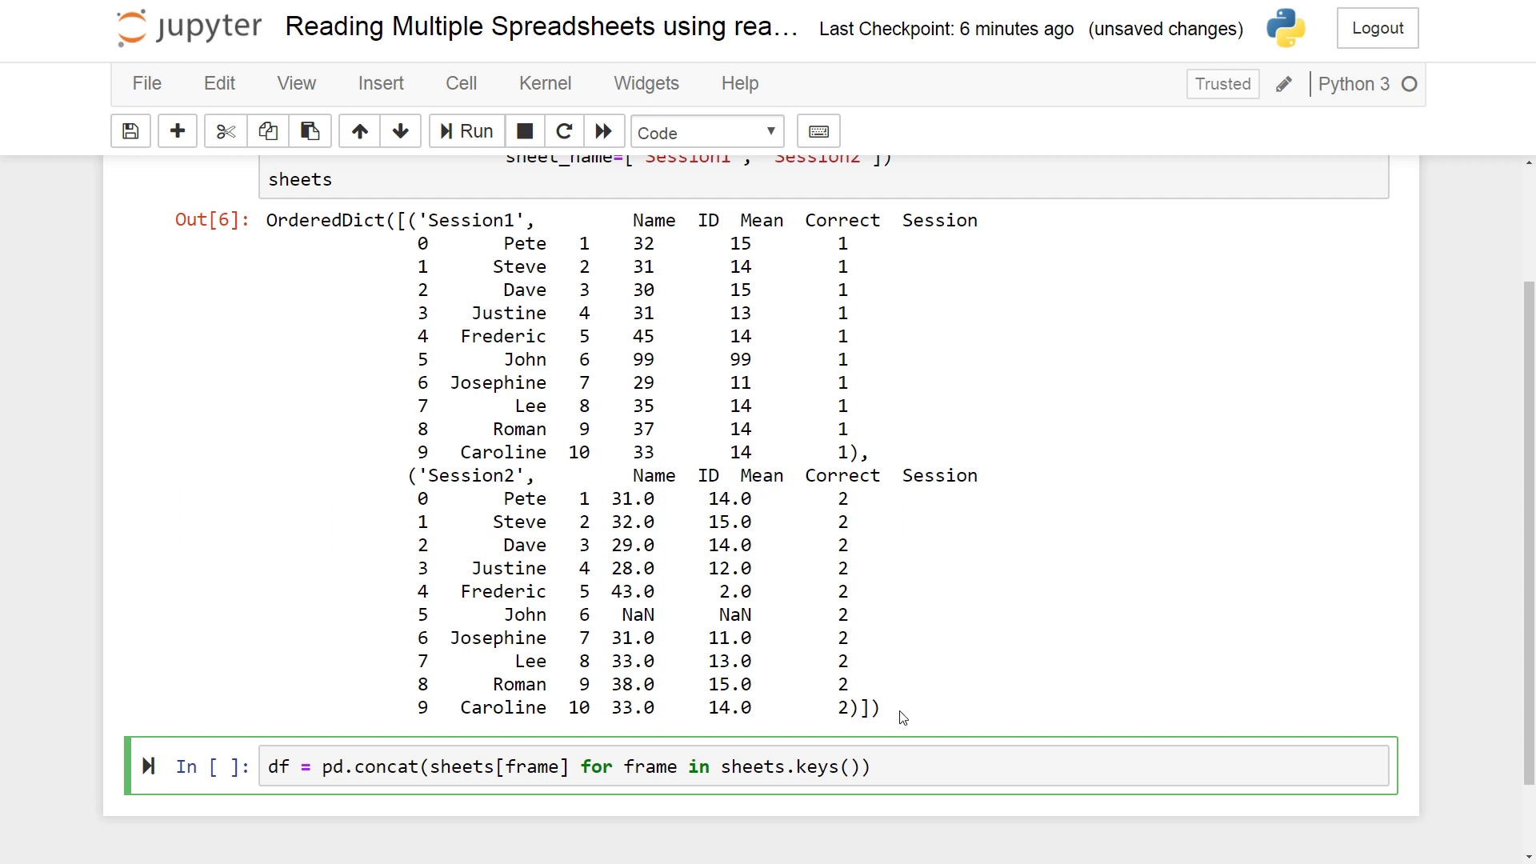
left_click(922, 768)
Add the df line, run the concat cell and view the 20-row combined table.
key("Return")
type("df")
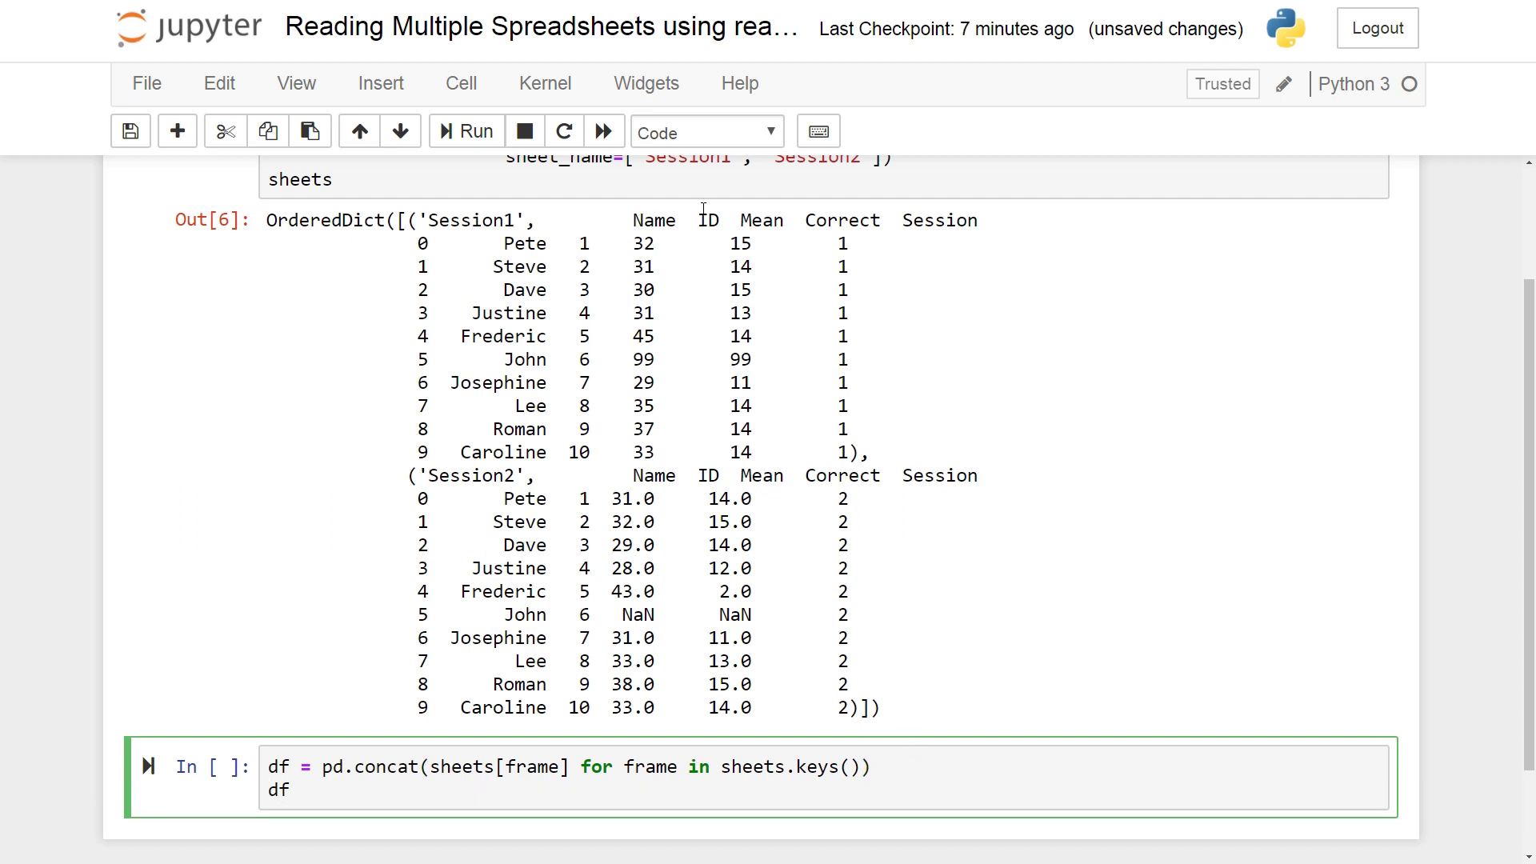
left_click(456, 132)
scroll(360, 344, "down", 3)
scroll(227, 501, "down", 1)
scroll(227, 504, "down", 4)
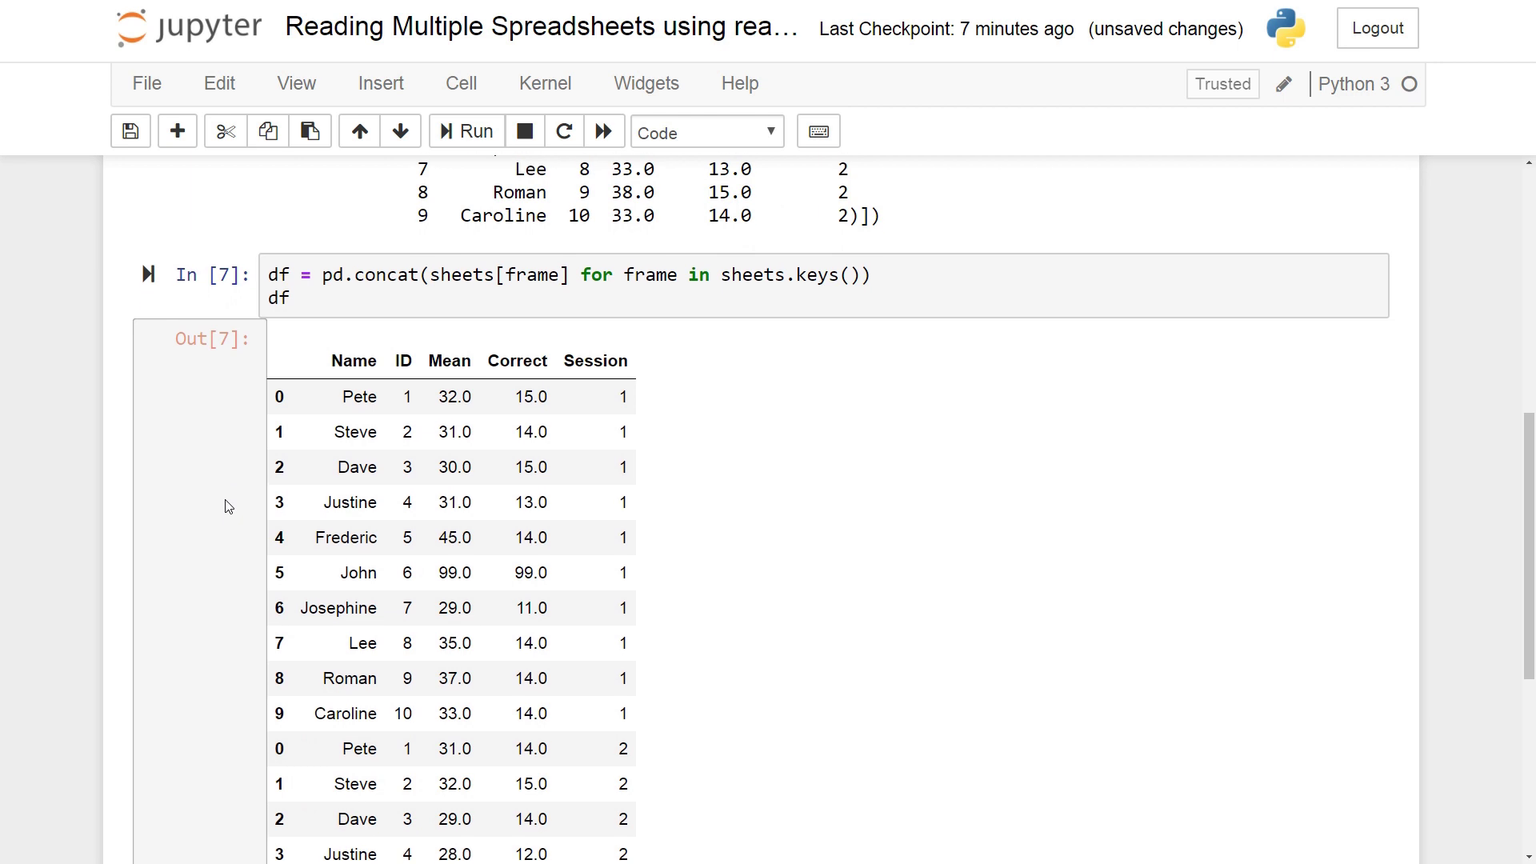
scroll(227, 504, "down", 2)
scroll(225, 514, "down", 1)
scroll(284, 534, "up", 2)
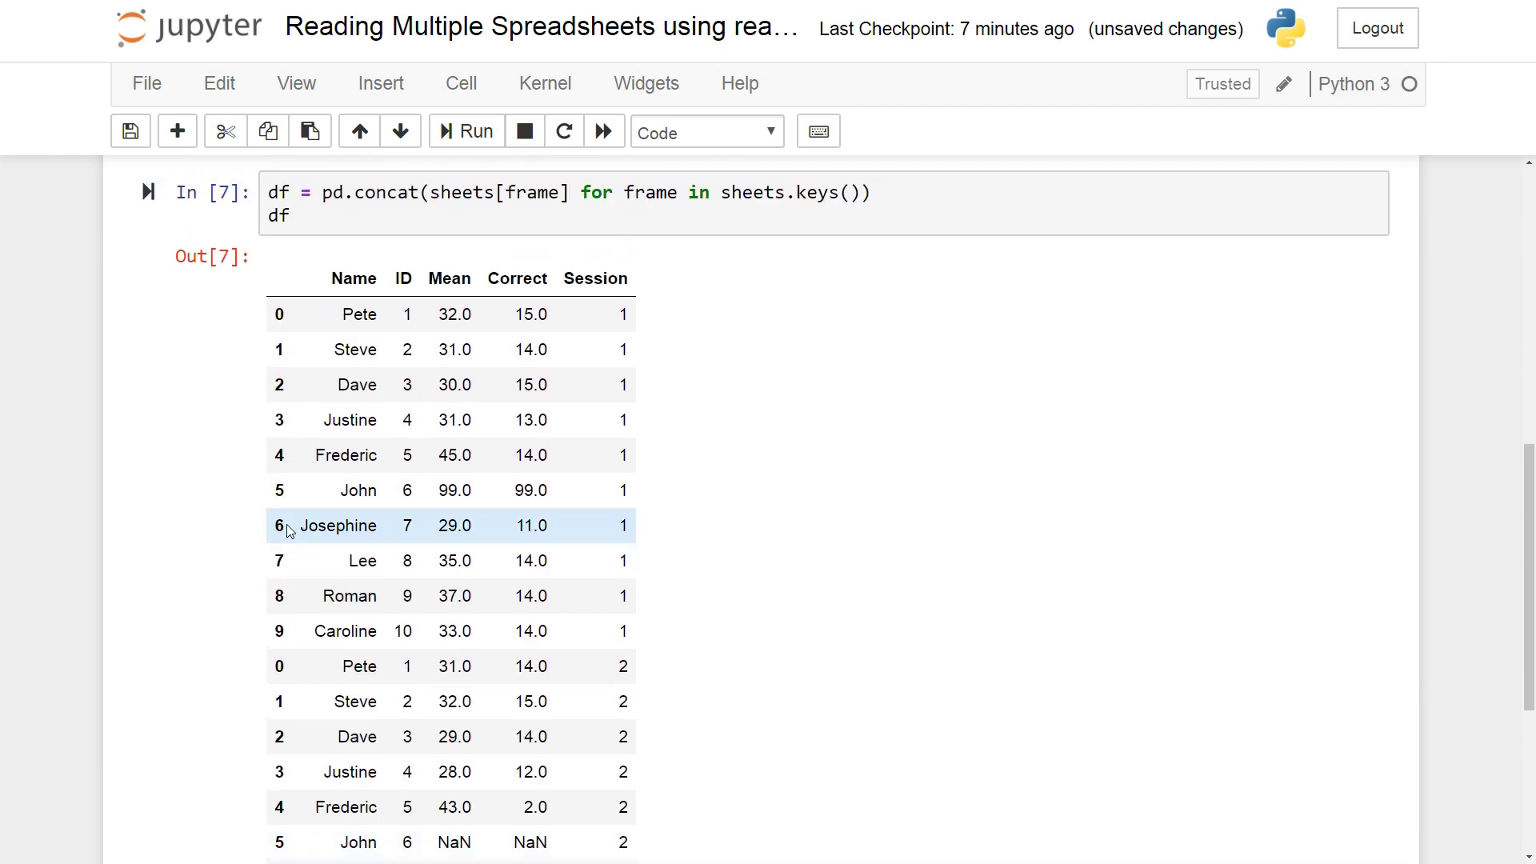
scroll(288, 530, "up", 1)
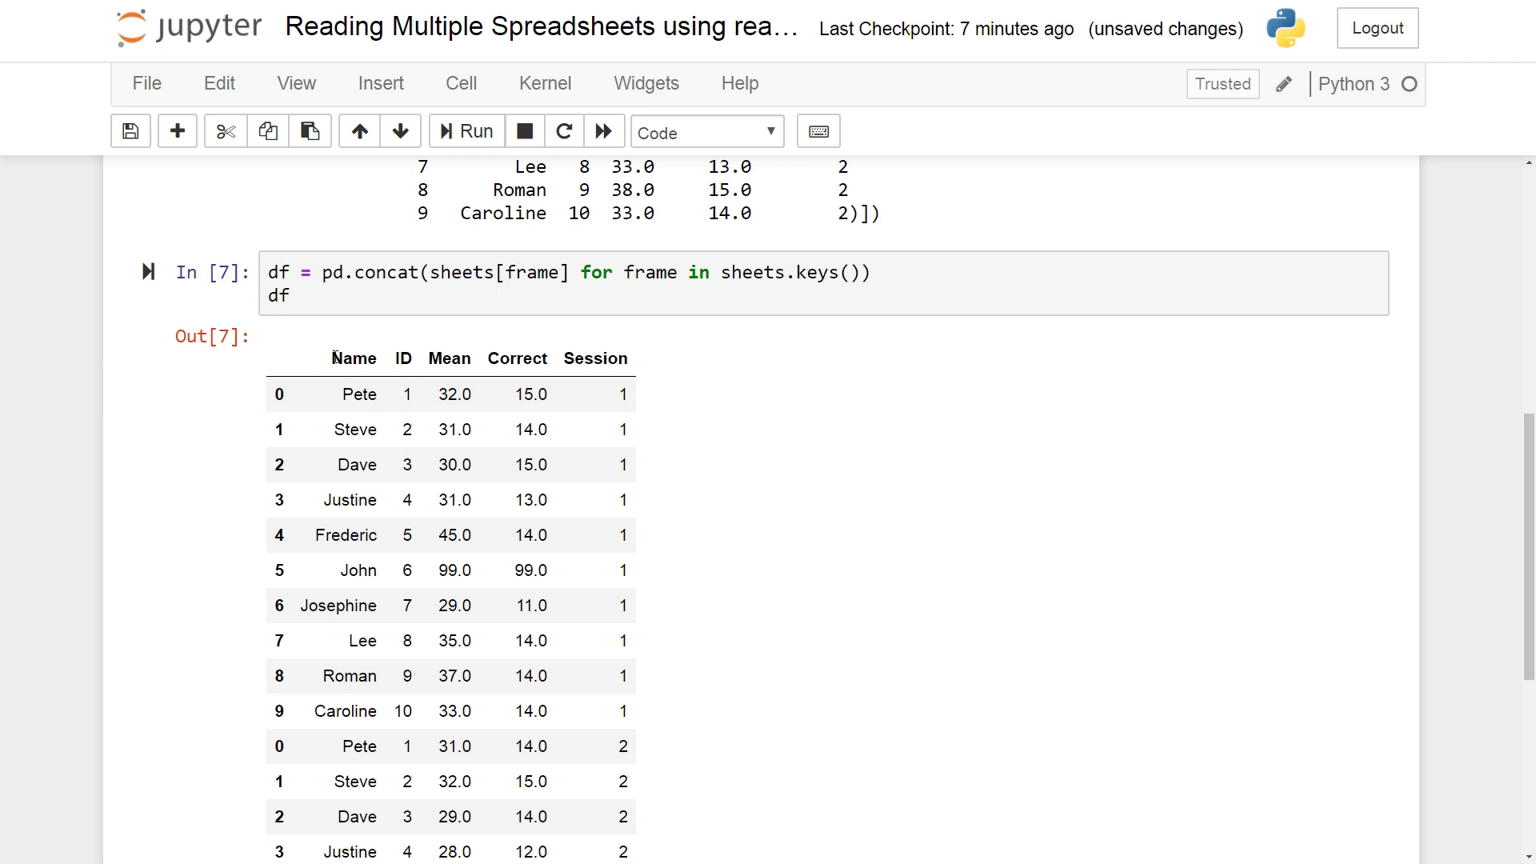
scroll(433, 487, "up", 1)
scroll(365, 376, "down", 1)
scroll(413, 378, "down", 2)
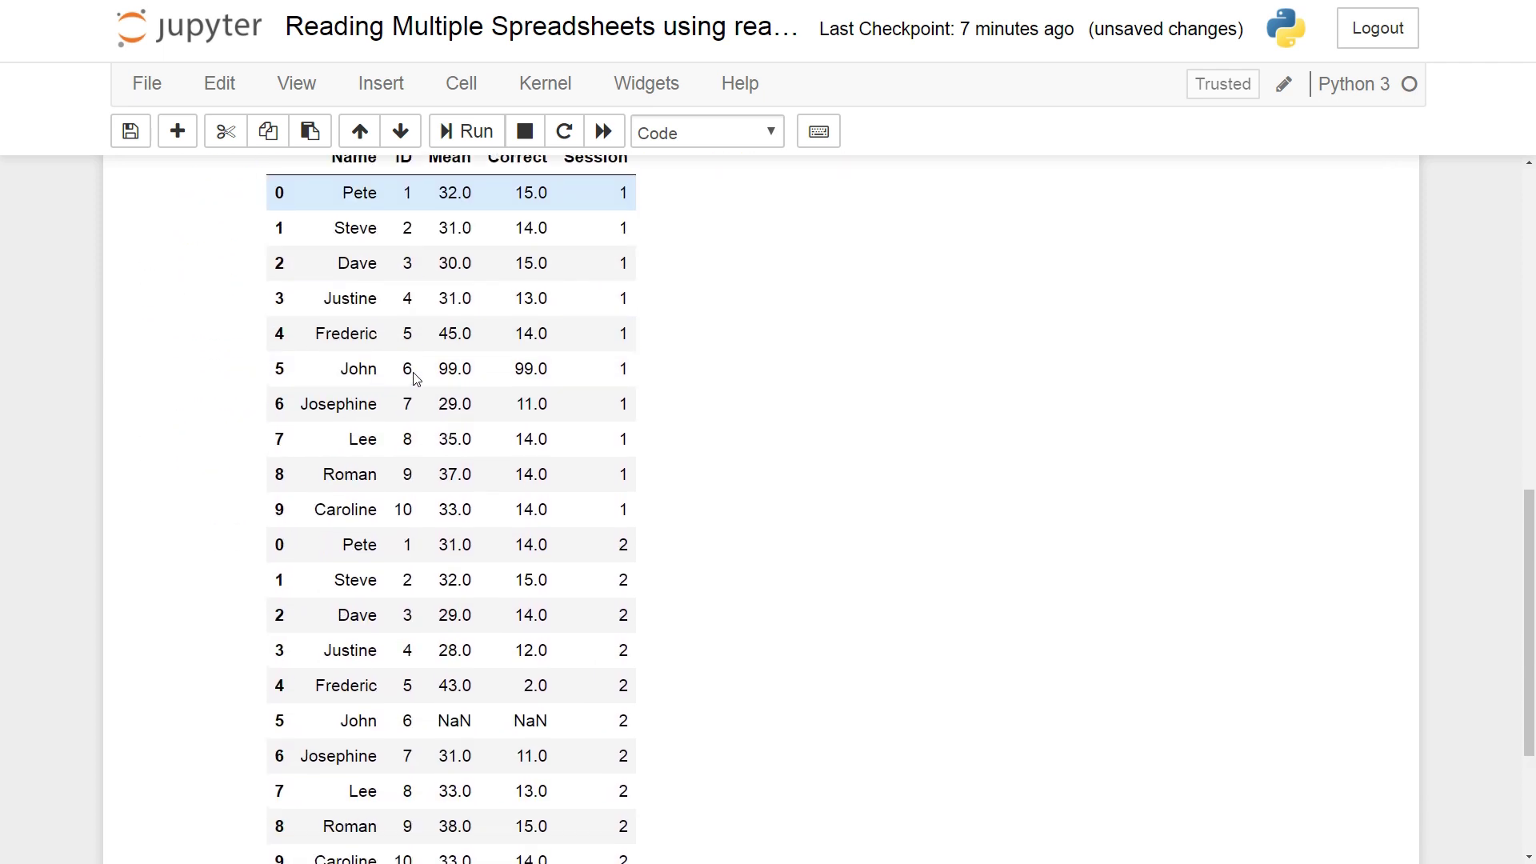
scroll(414, 377, "down", 1)
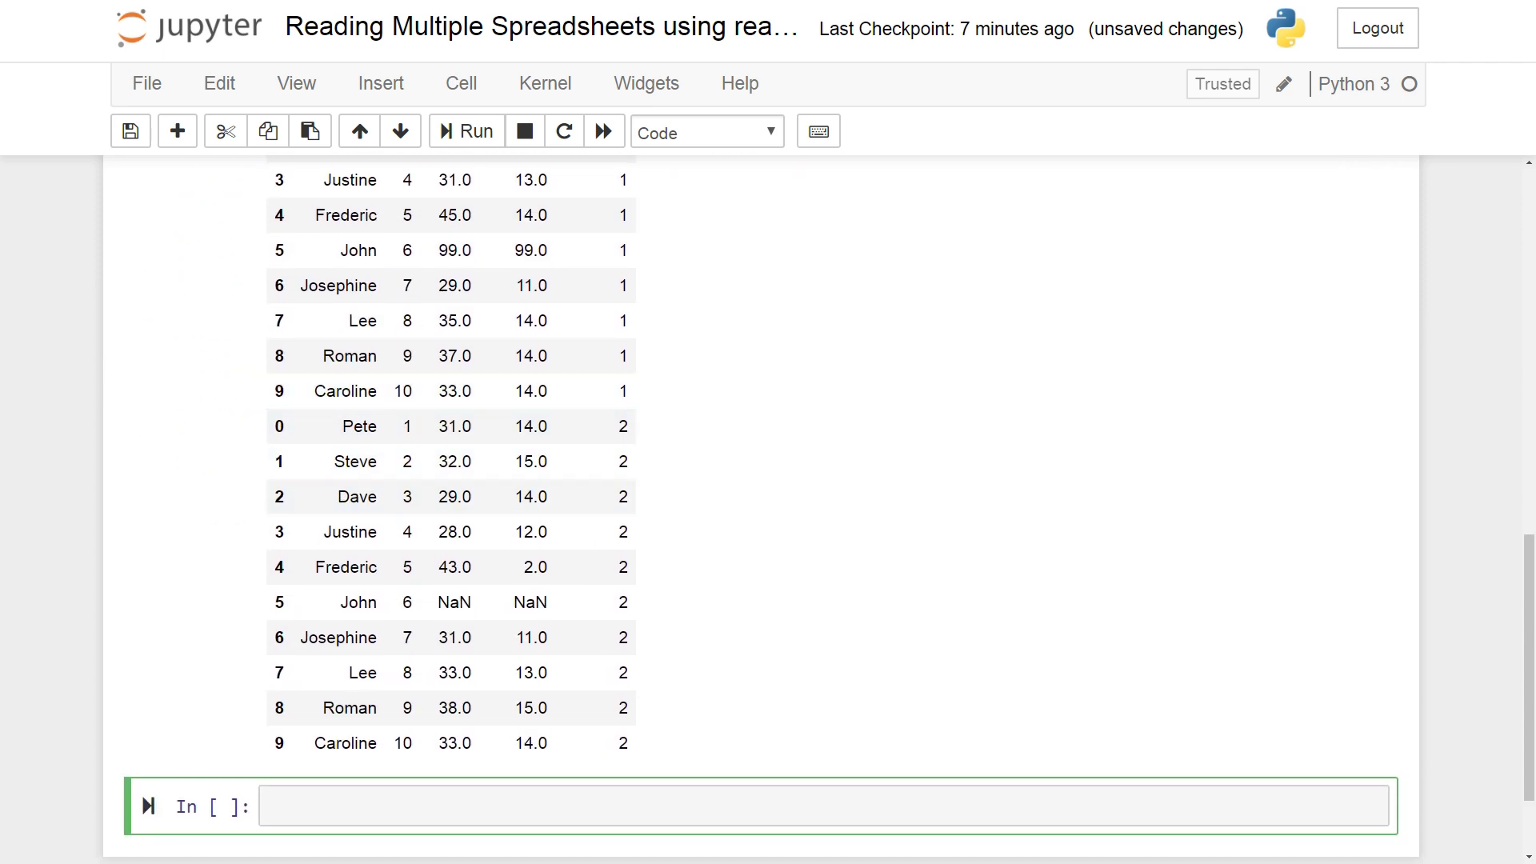
key("Escape")
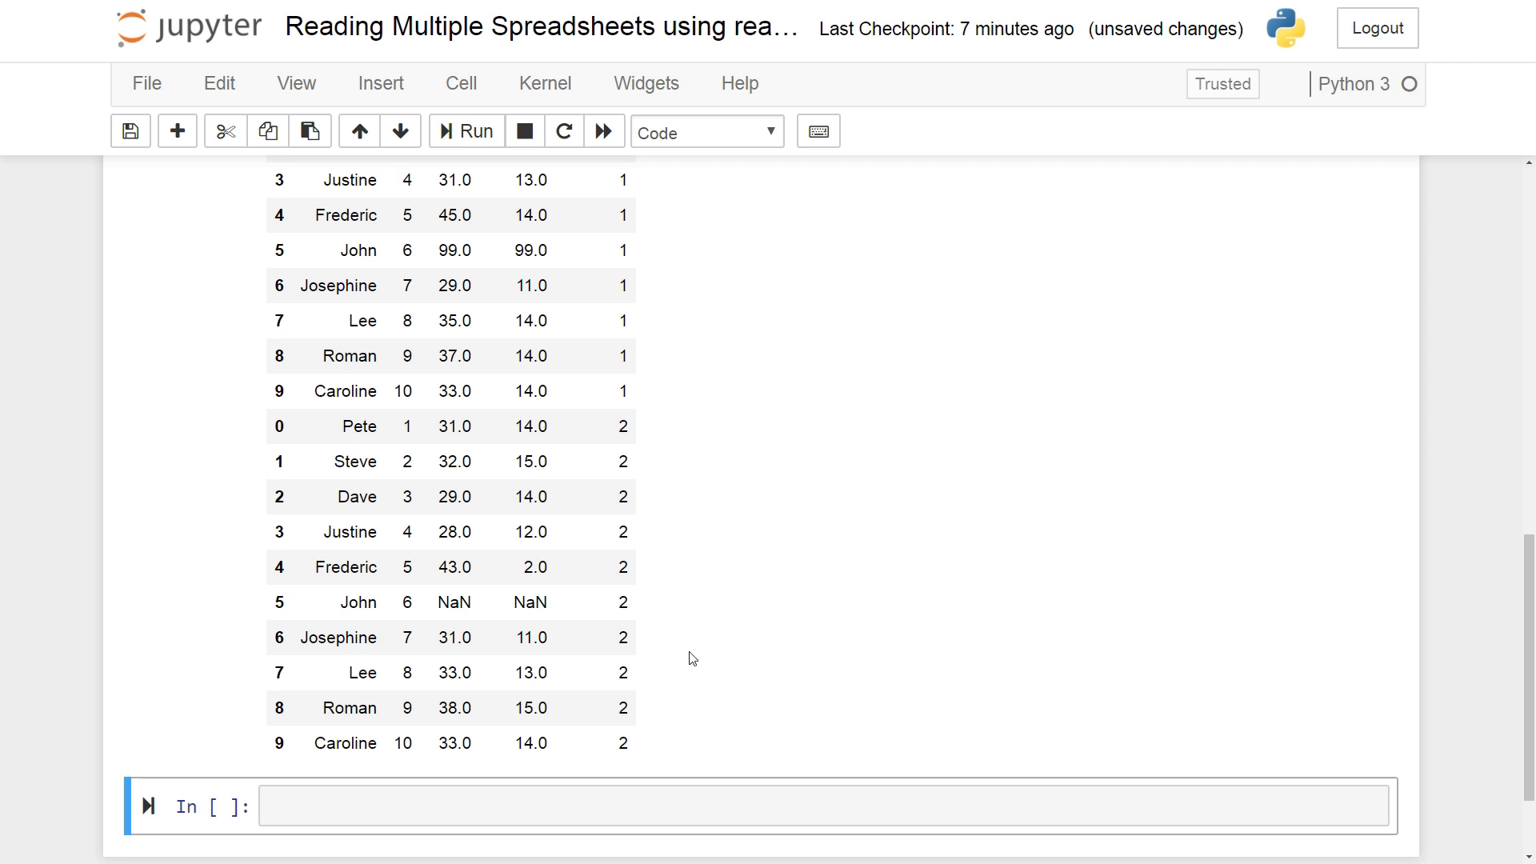
Enter all_sheets_df = pd.read_excel('example_sheets2.xlsx', sheet_name=None) with all_sheets_df on line two.
left_click(360, 806)
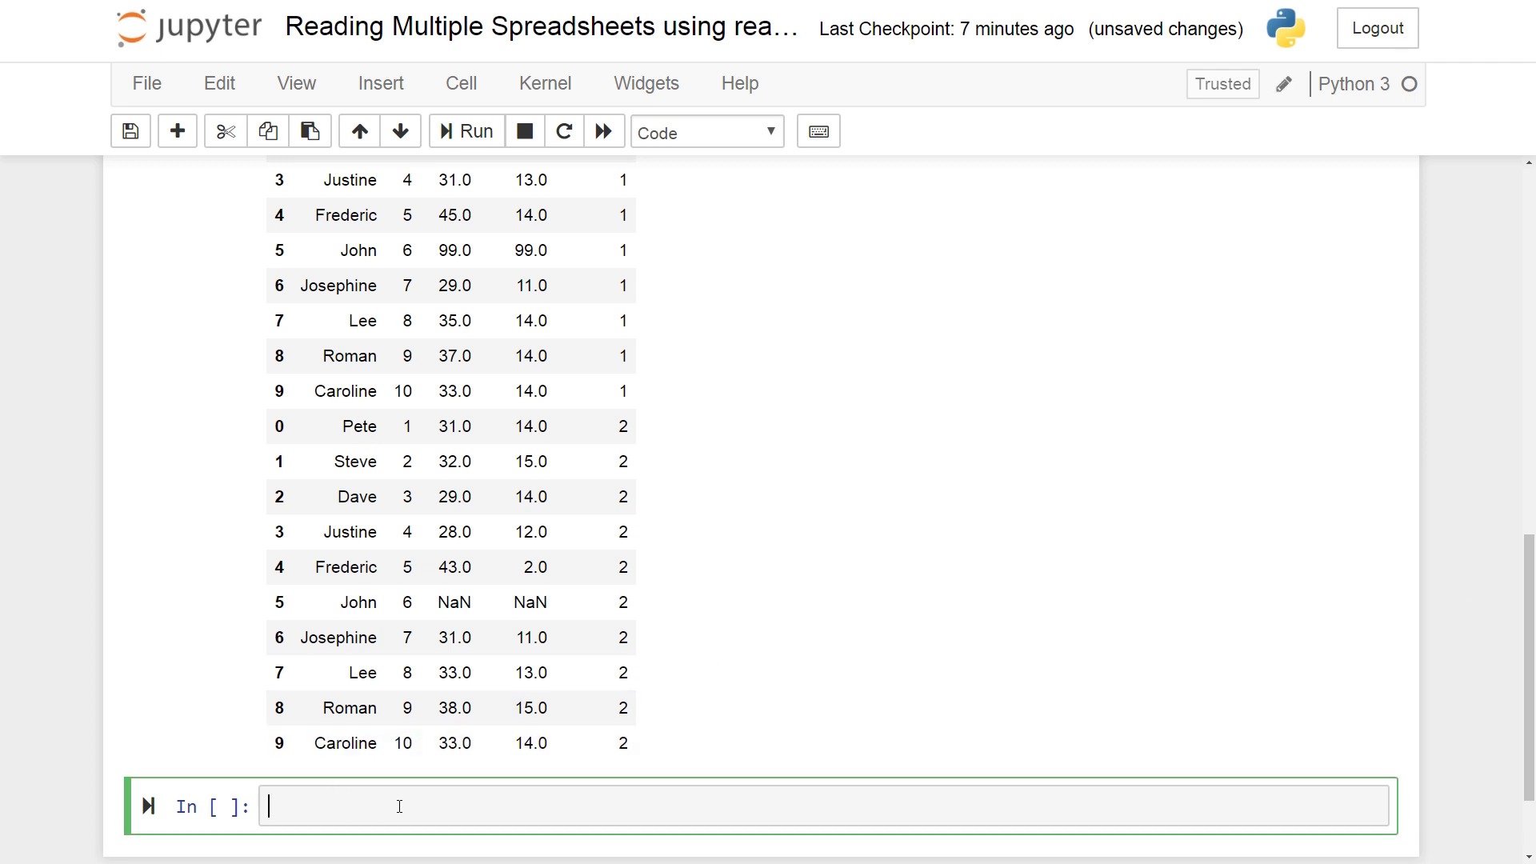
type("all_")
type("sheets_")
type("df = pd.")
type("e")
key("BackSpace")
type("read_ex")
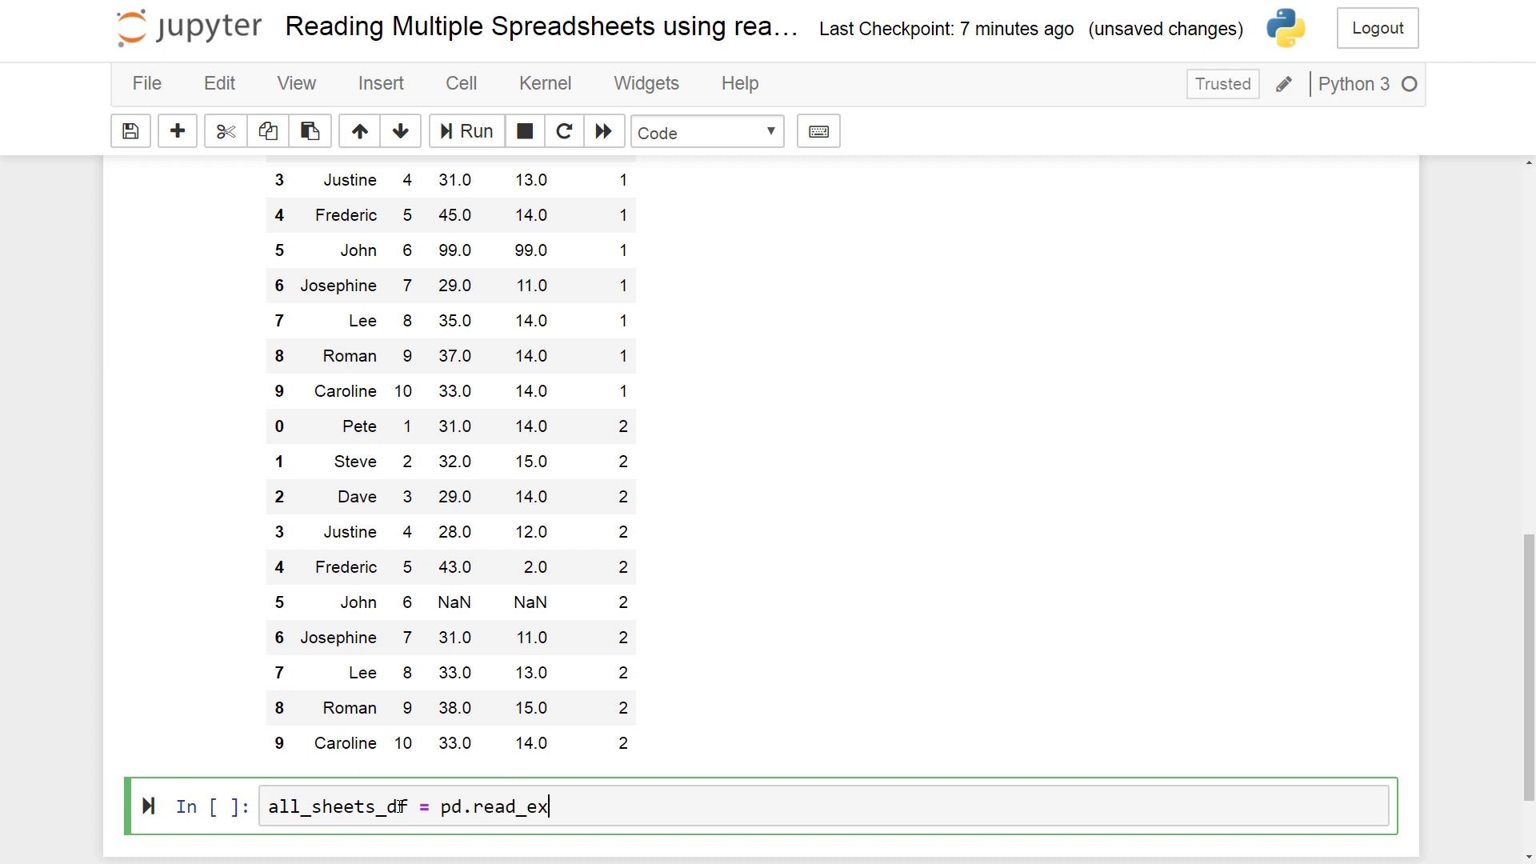
type("cel(")
type("'example")
type("_sheets2")
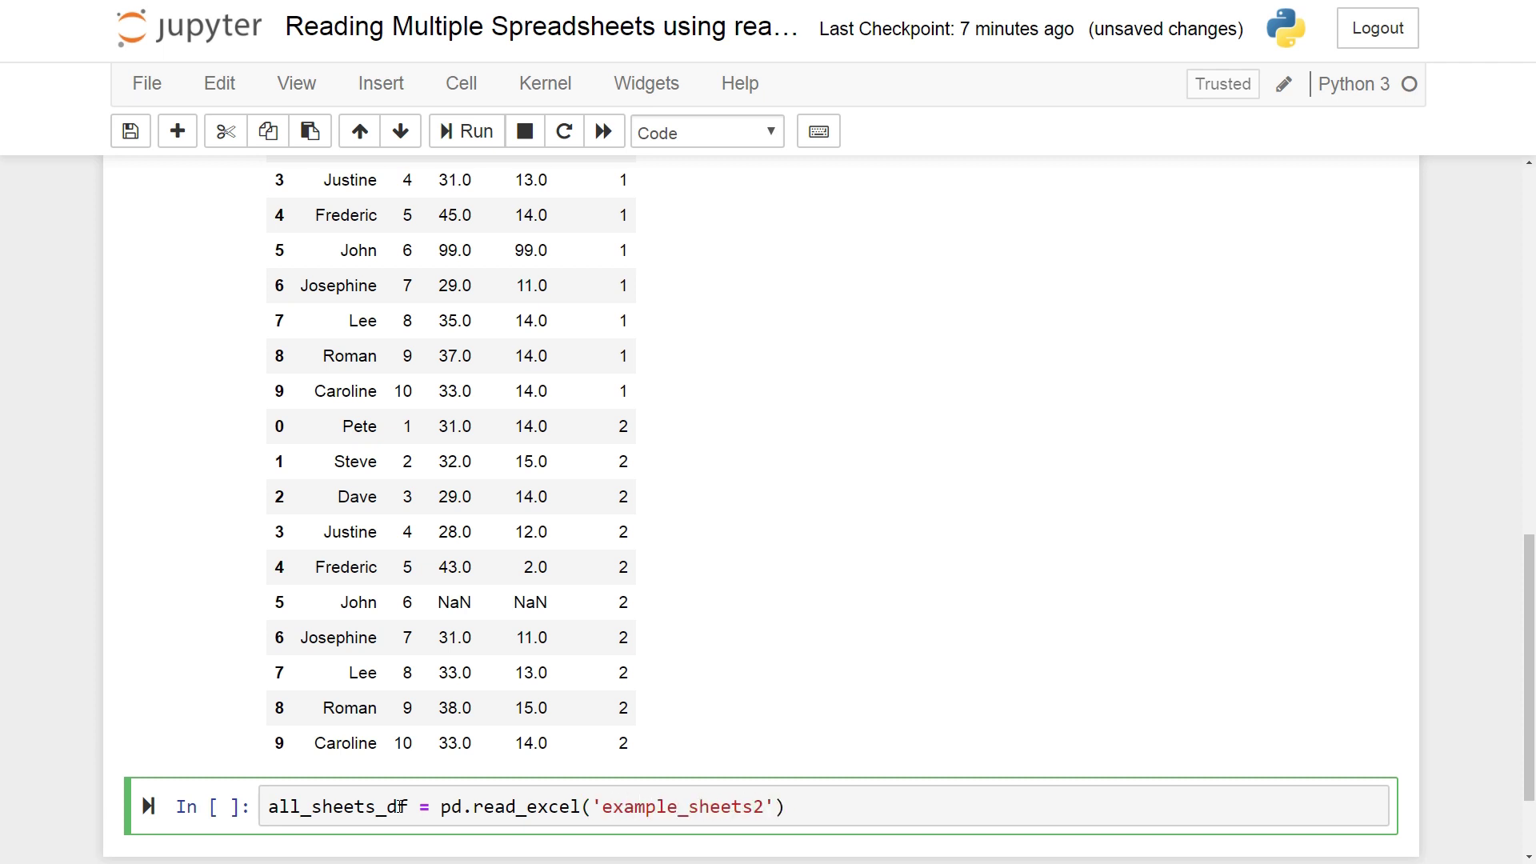
type(".xlsx")
type("', ")
type("sheet_n")
type("ame=")
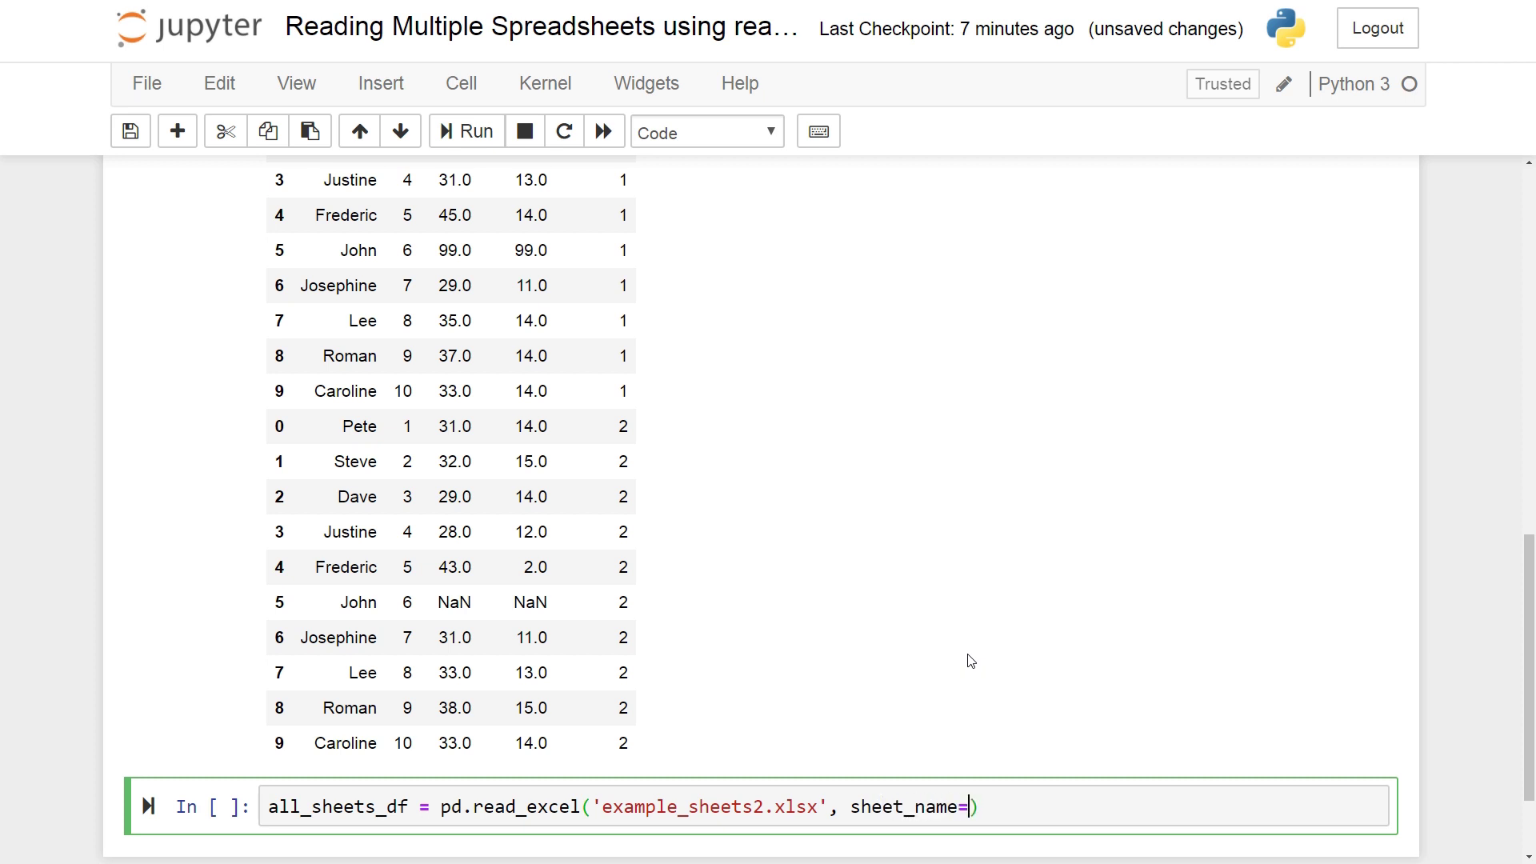
type("None")
scroll(732, 669, "up", 2)
scroll(649, 601, "up", 1)
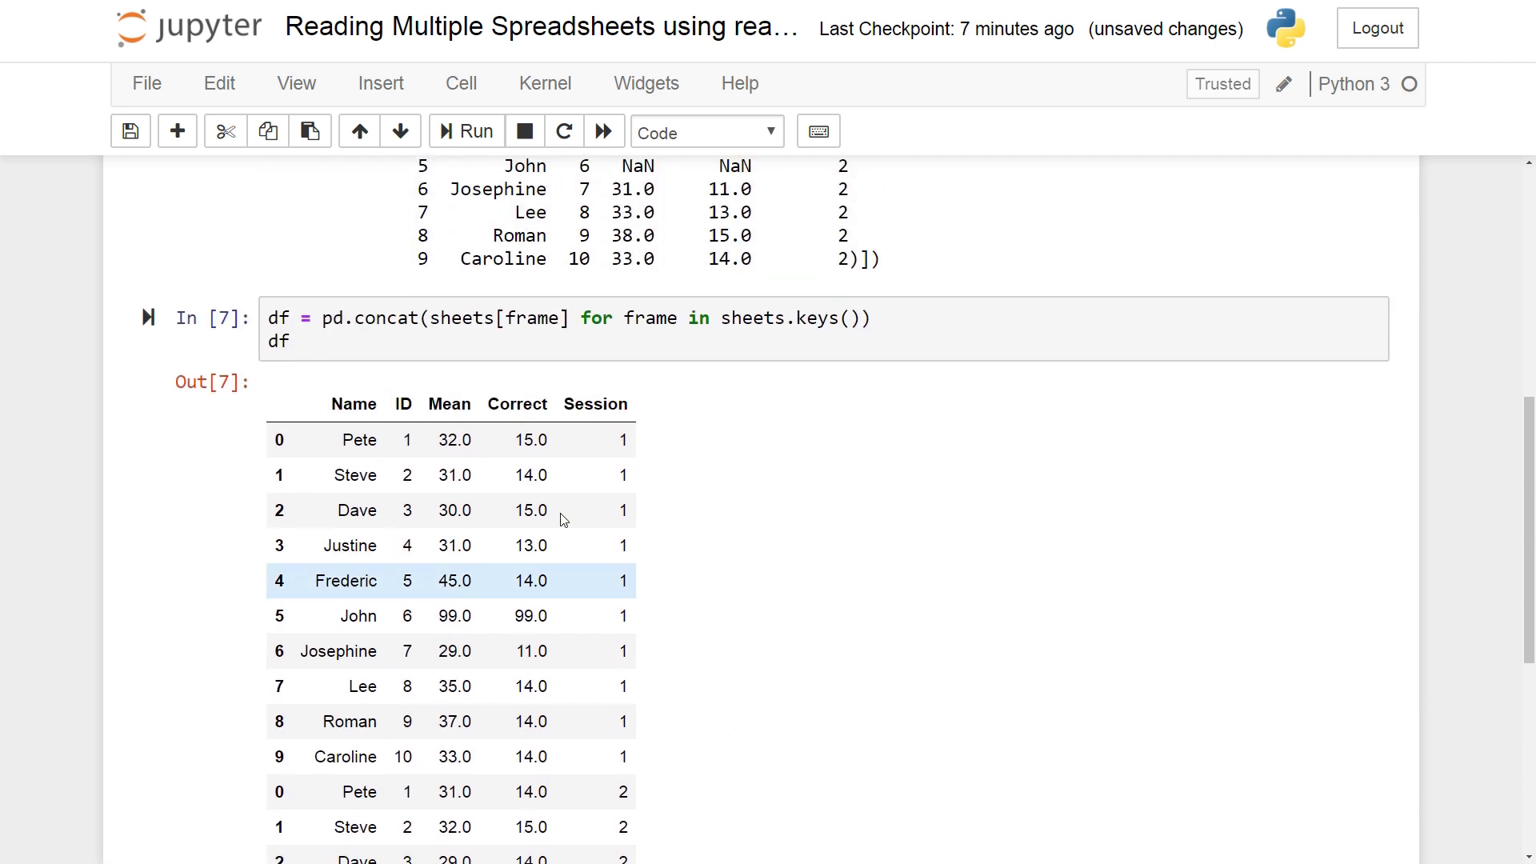
scroll(559, 546, "down", 3)
scroll(720, 636, "down", 3)
left_click(1062, 804)
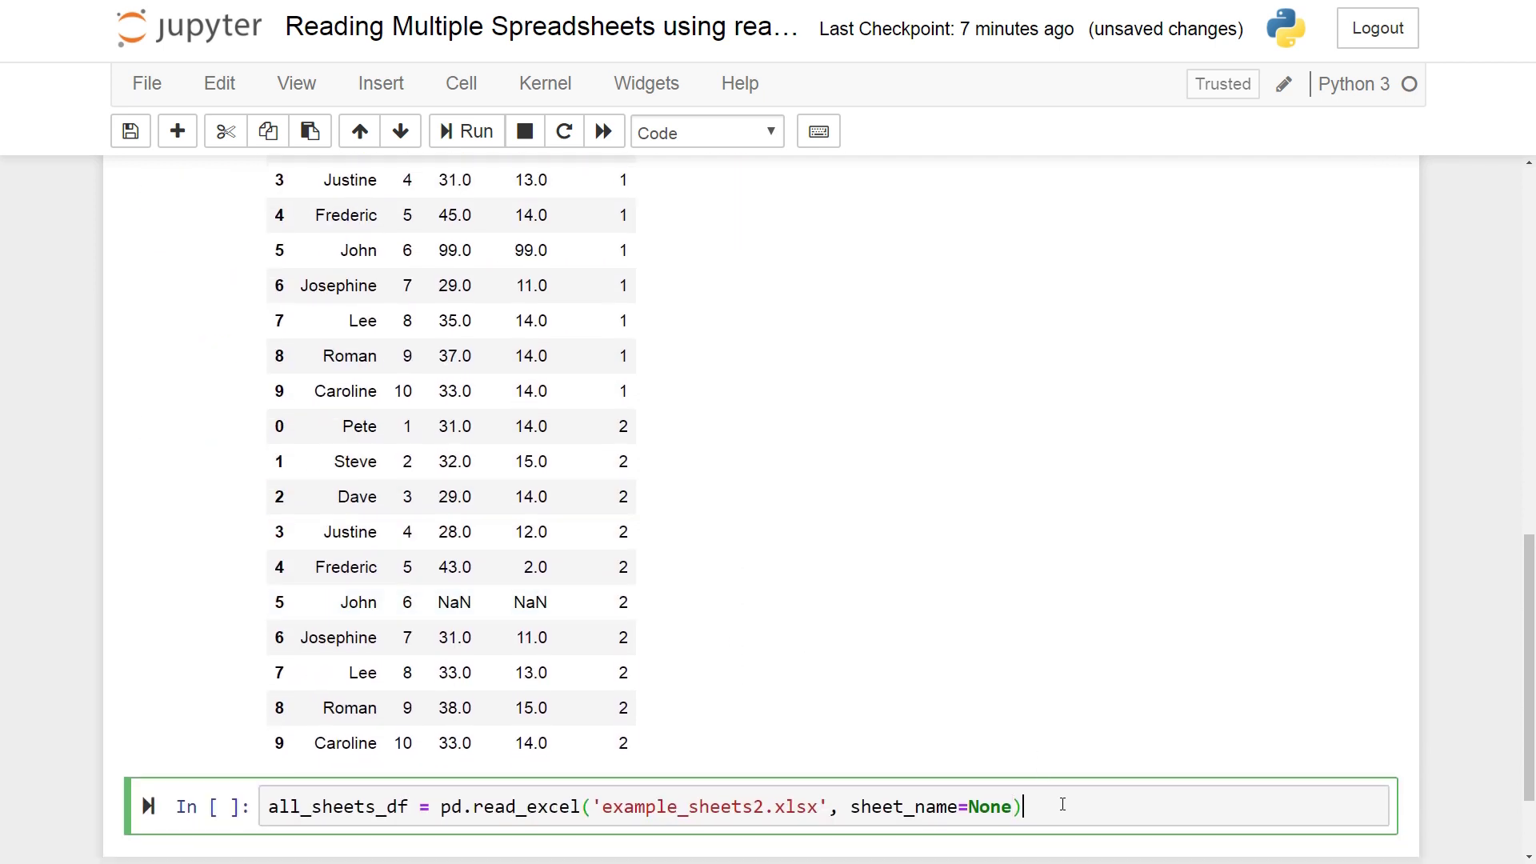
key("Return")
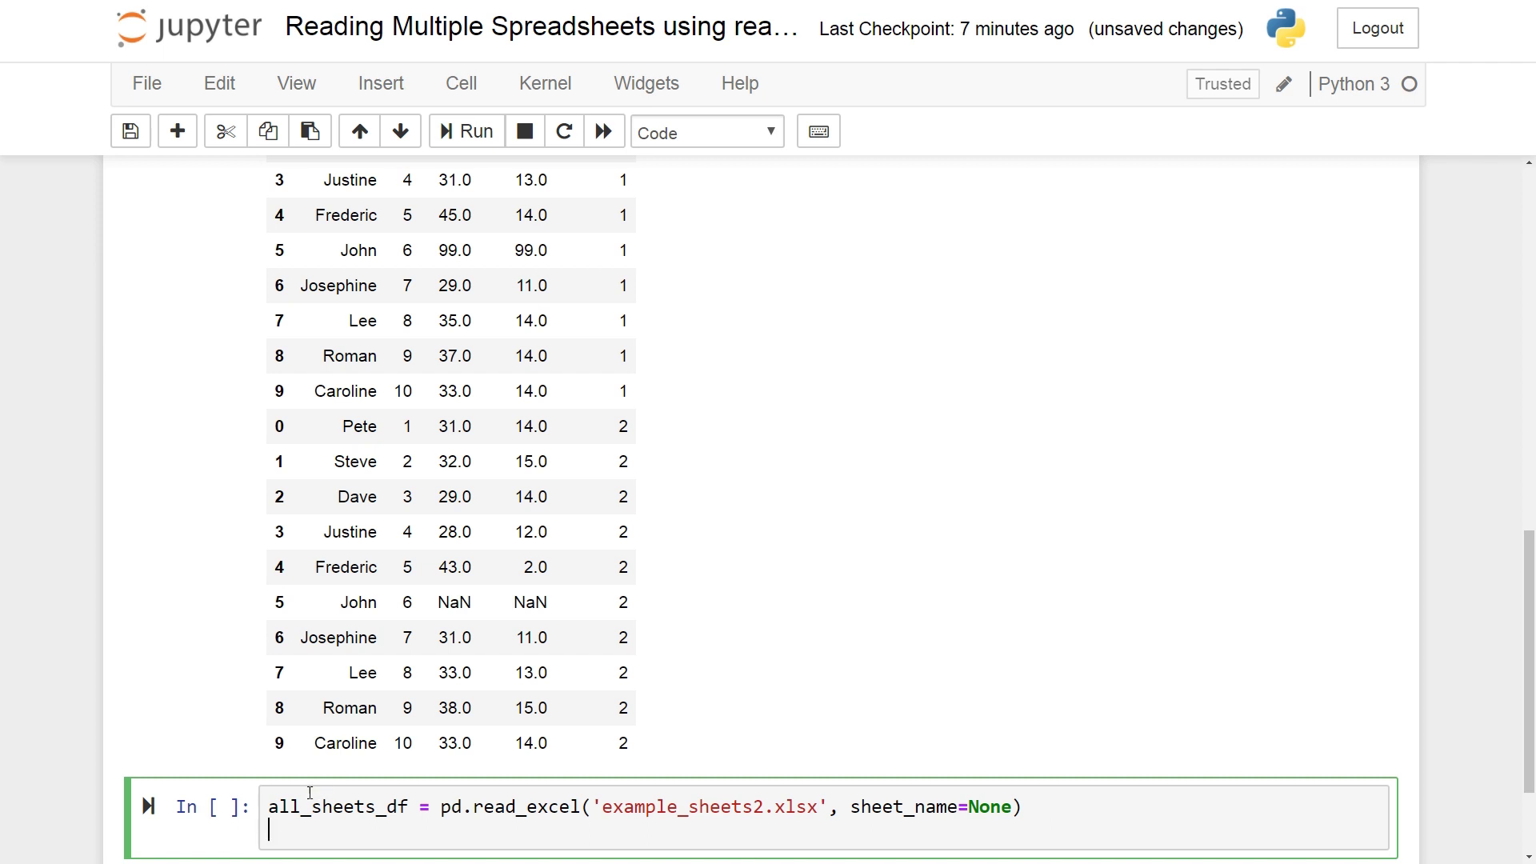
double_click(312, 806)
key("ctrl+c")
left_click(307, 827)
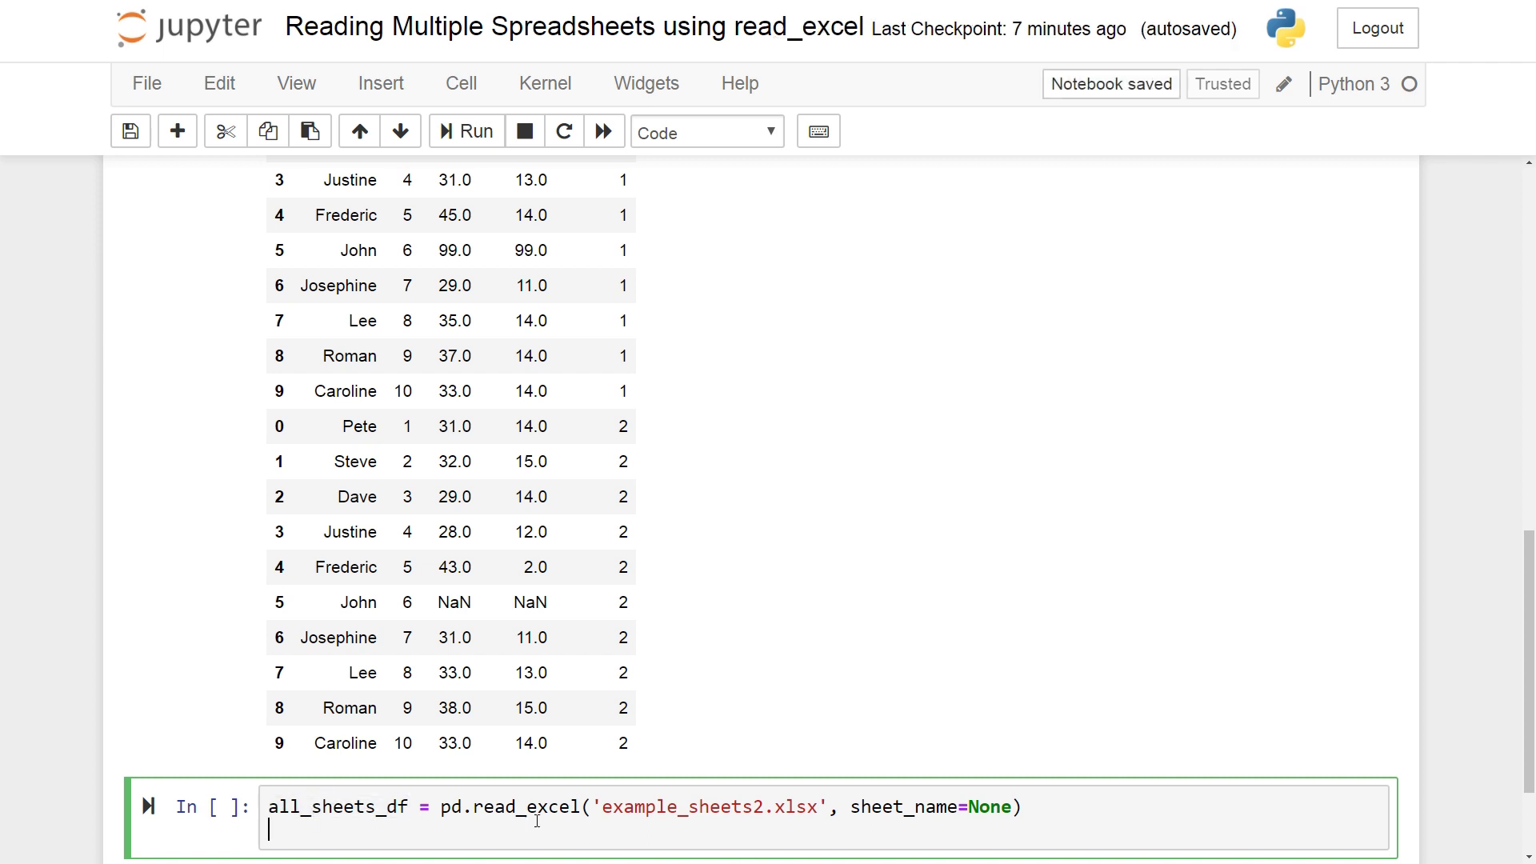
key("ctrl+v")
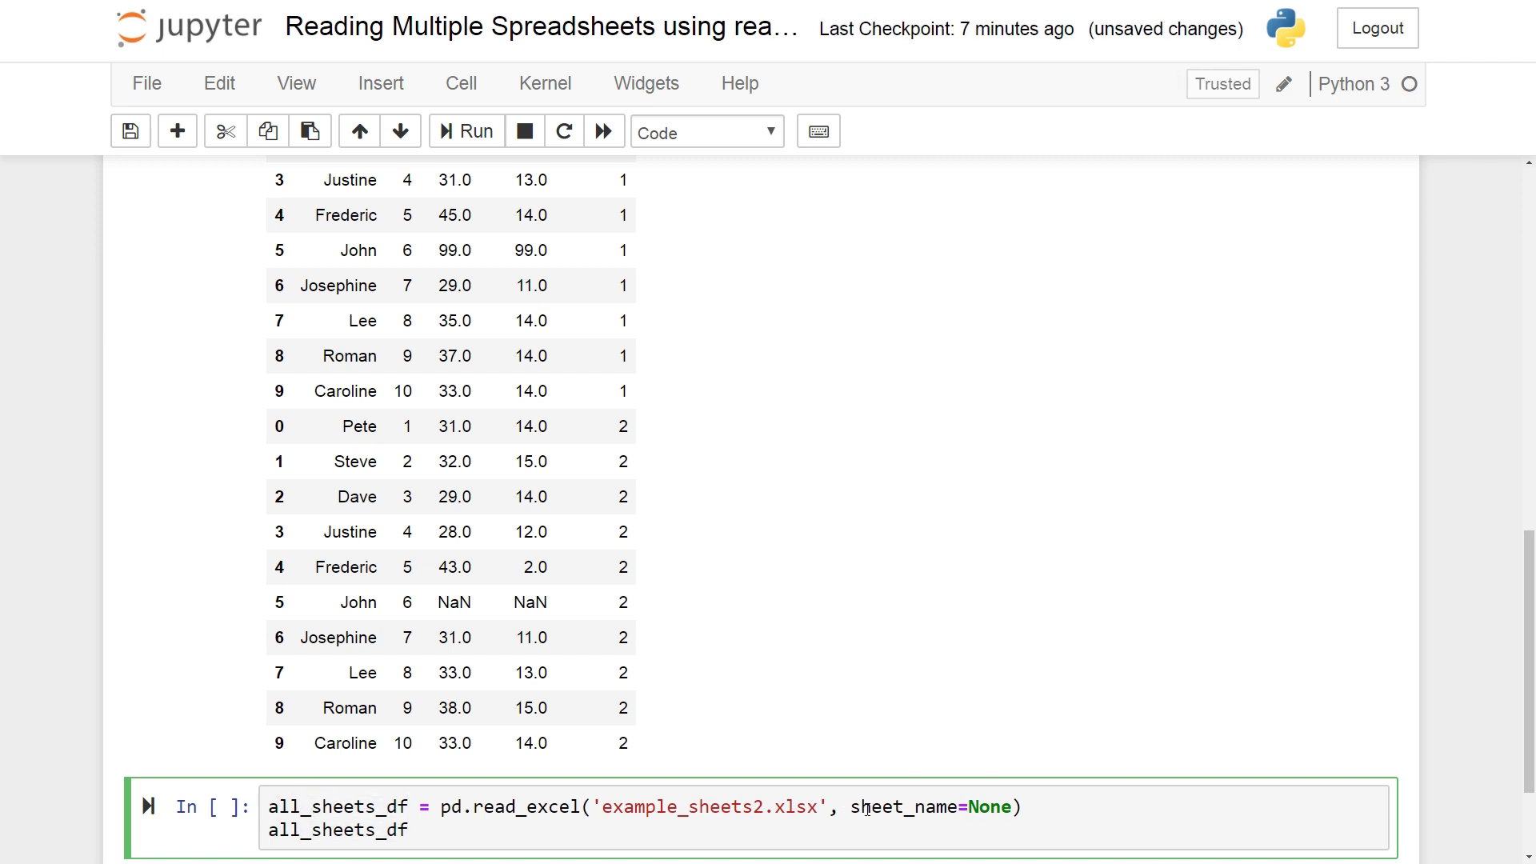
Run the sheet_name=None cell, review its outputs, then move to the Writing Multiple Dataframes notebook.
double_click(1001, 811)
scroll(719, 768, "down", 2)
left_click(465, 690)
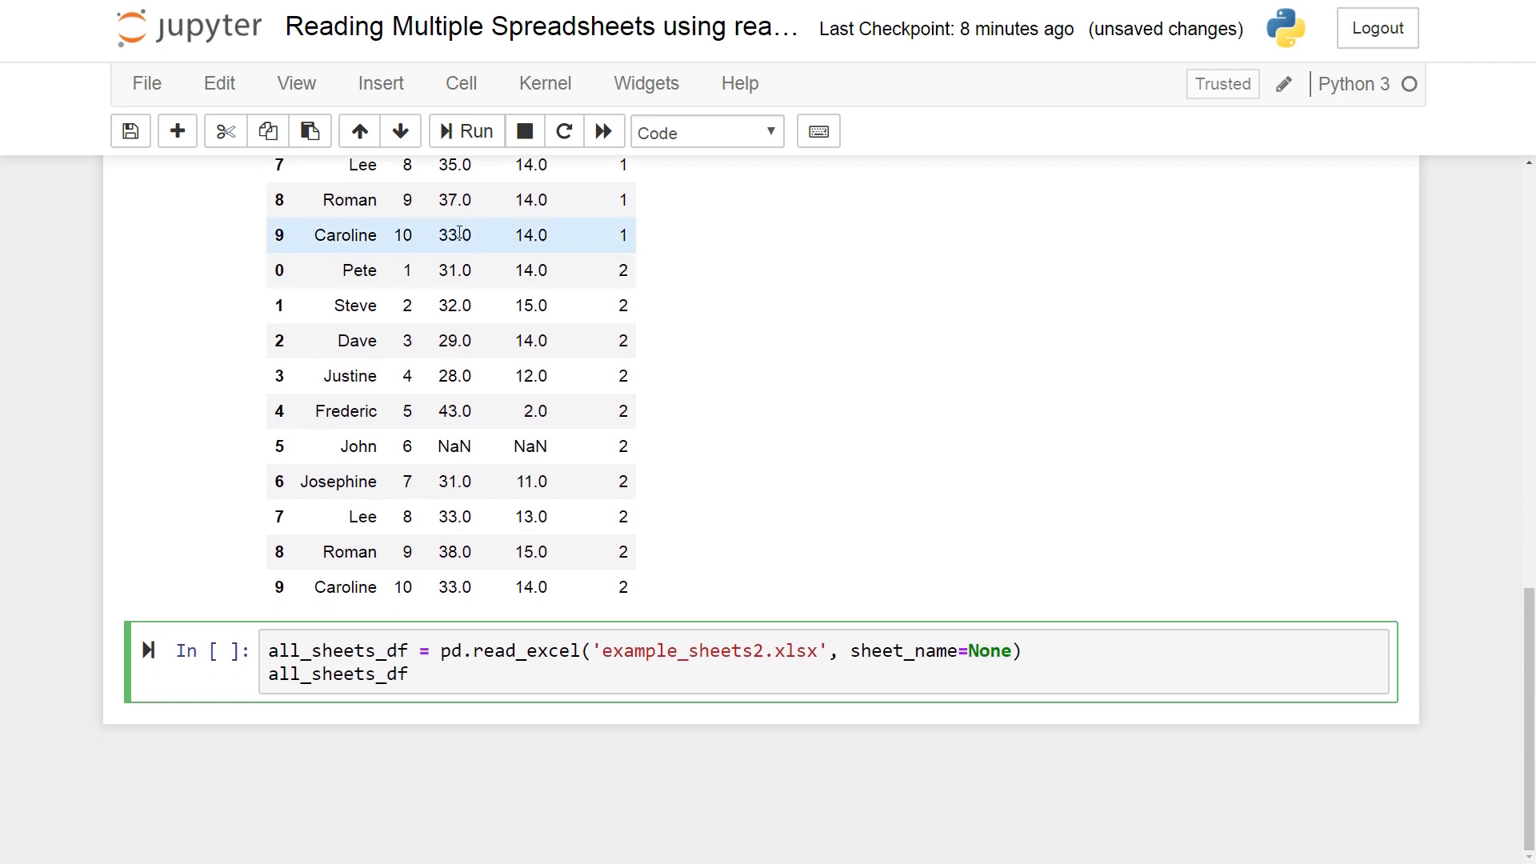
left_click(464, 131)
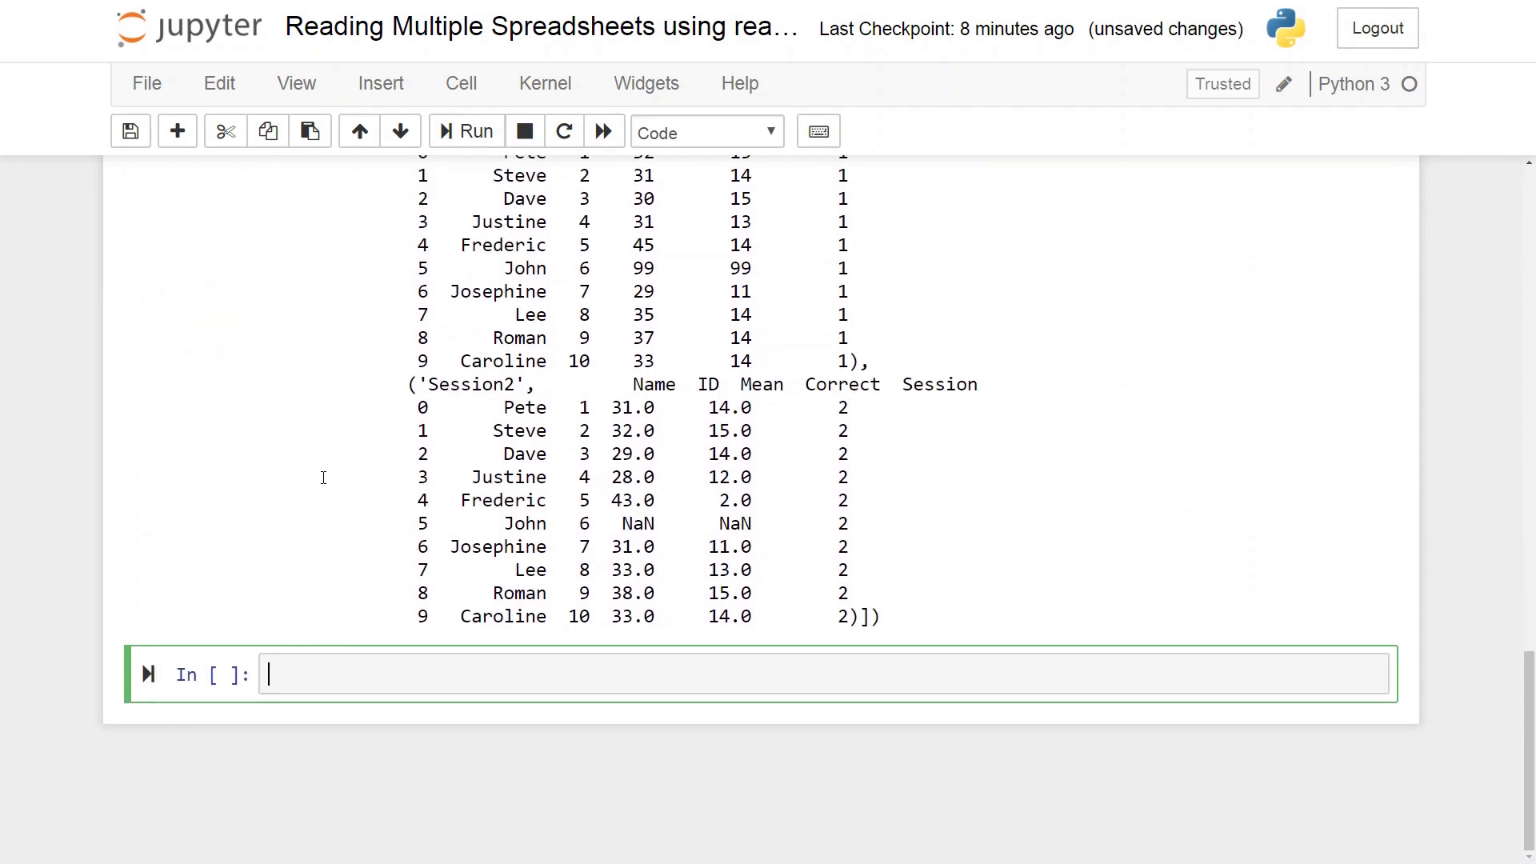
scroll(323, 478, "up", 1)
scroll(356, 490, "up", 2)
scroll(359, 494, "up", 1)
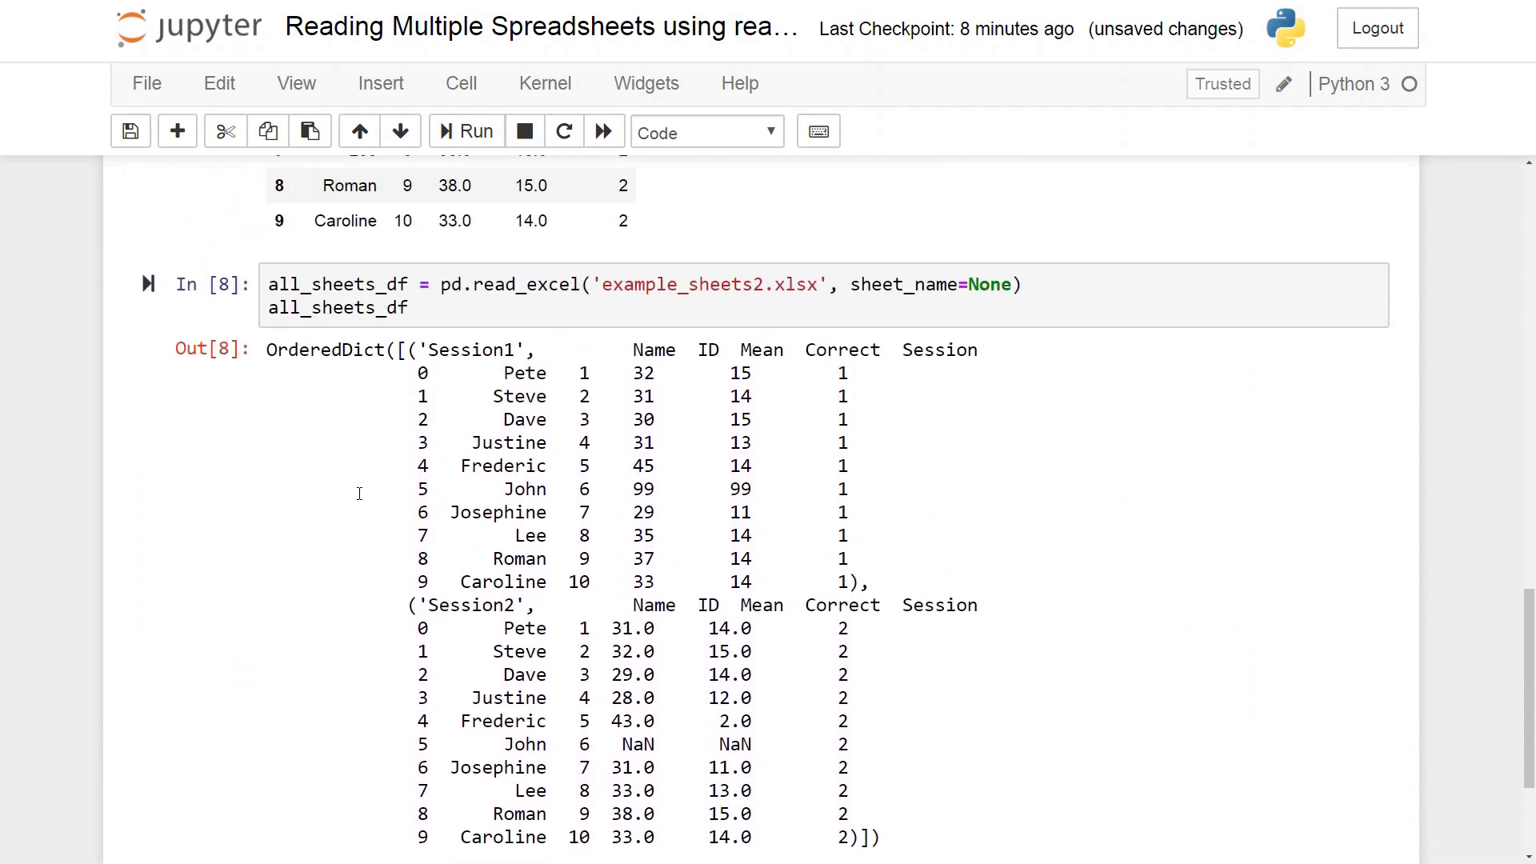
scroll(358, 493, "up", 5)
scroll(364, 497, "up", 3)
scroll(364, 499, "up", 3)
scroll(364, 501, "up", 1)
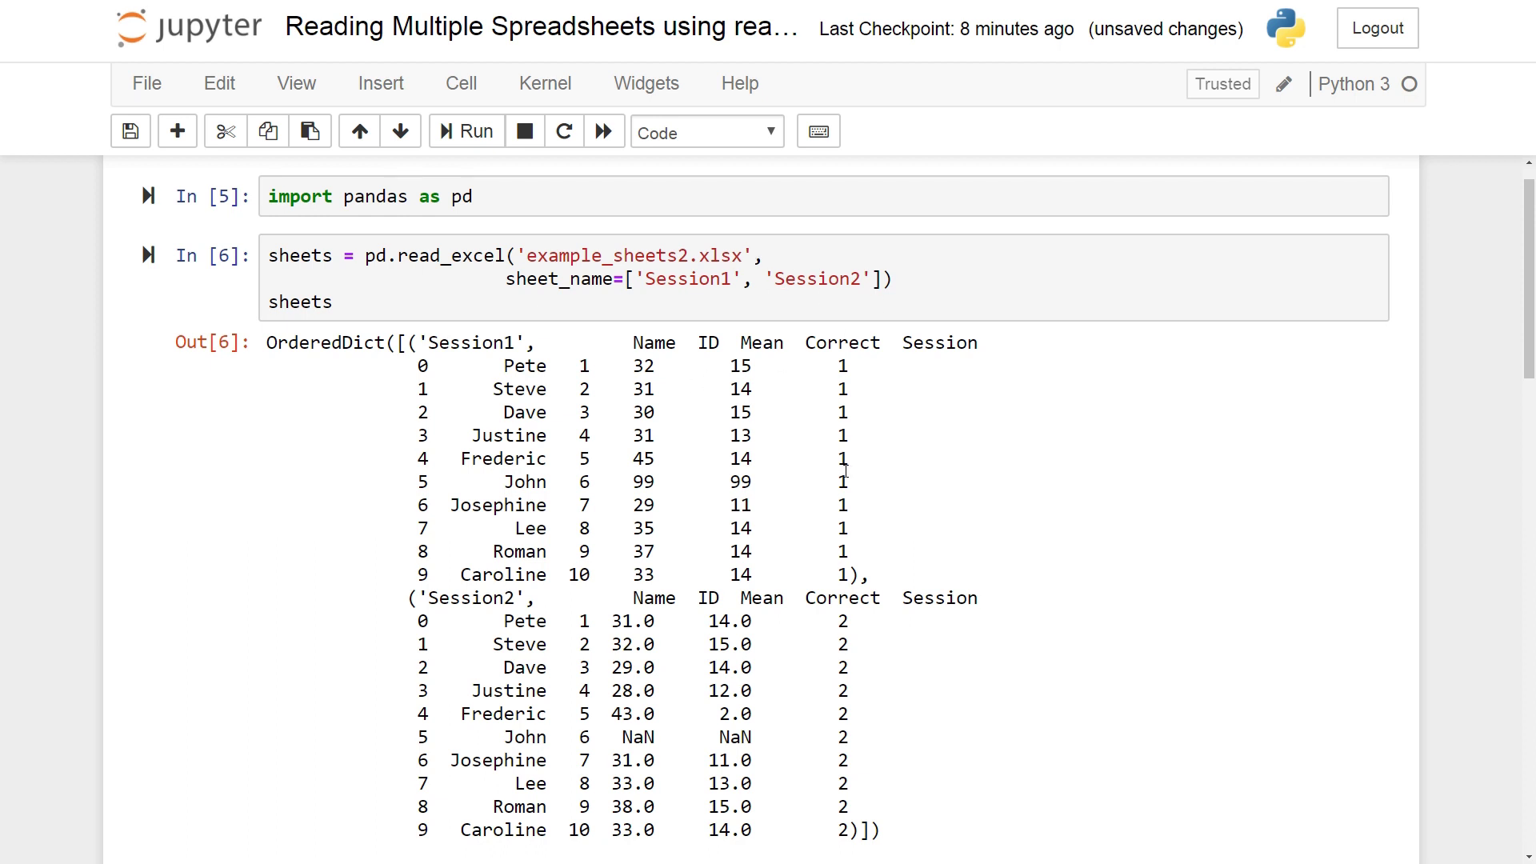
scroll(840, 481, "down", 3)
scroll(816, 494, "down", 5)
scroll(798, 514, "down", 4)
scroll(793, 516, "down", 4)
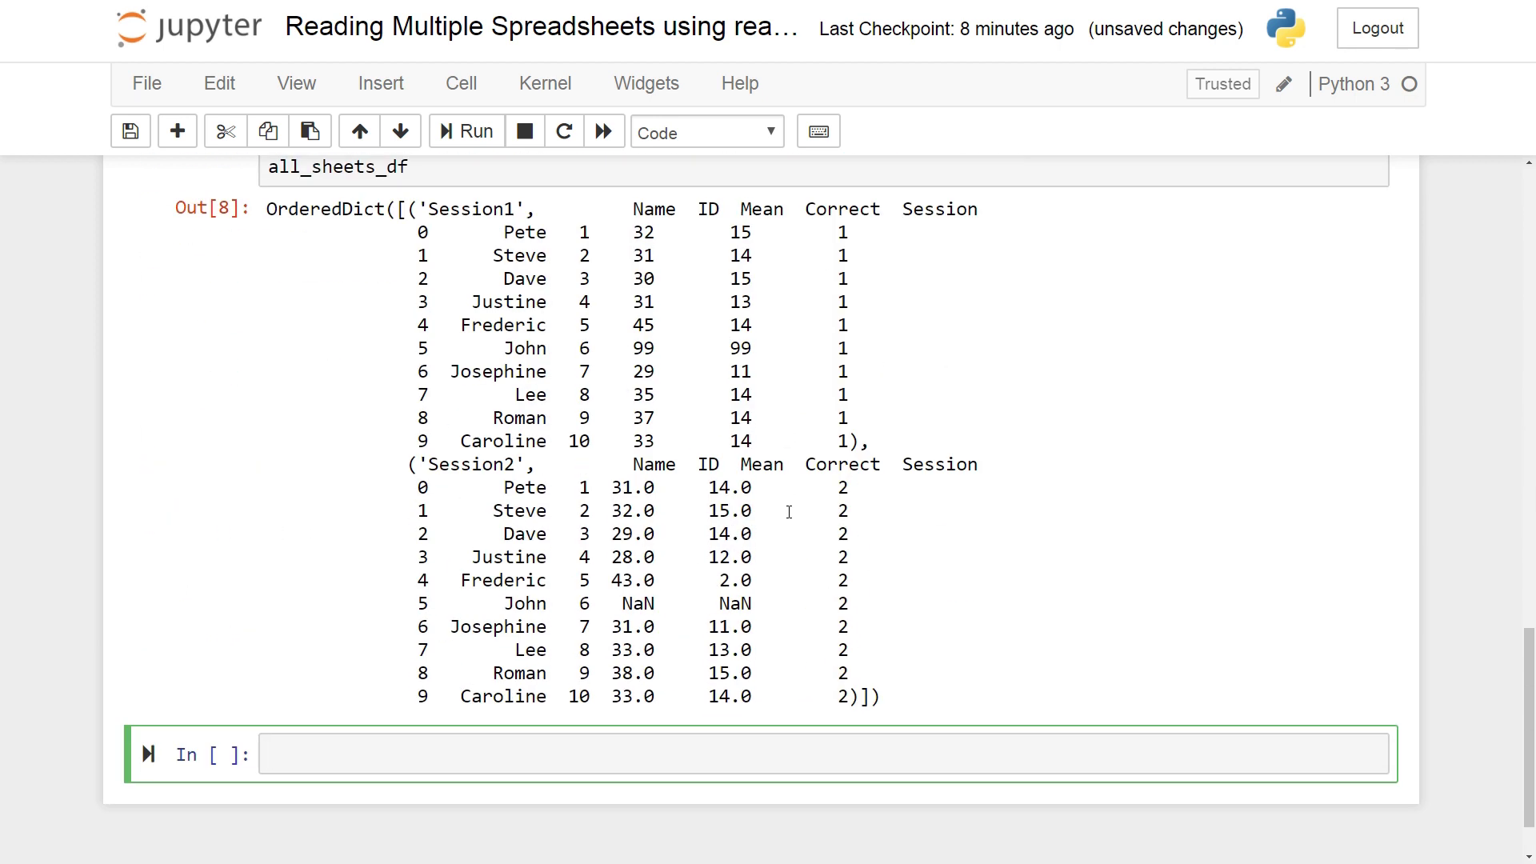
scroll(789, 512, "up", 2)
scroll(795, 508, "up", 3)
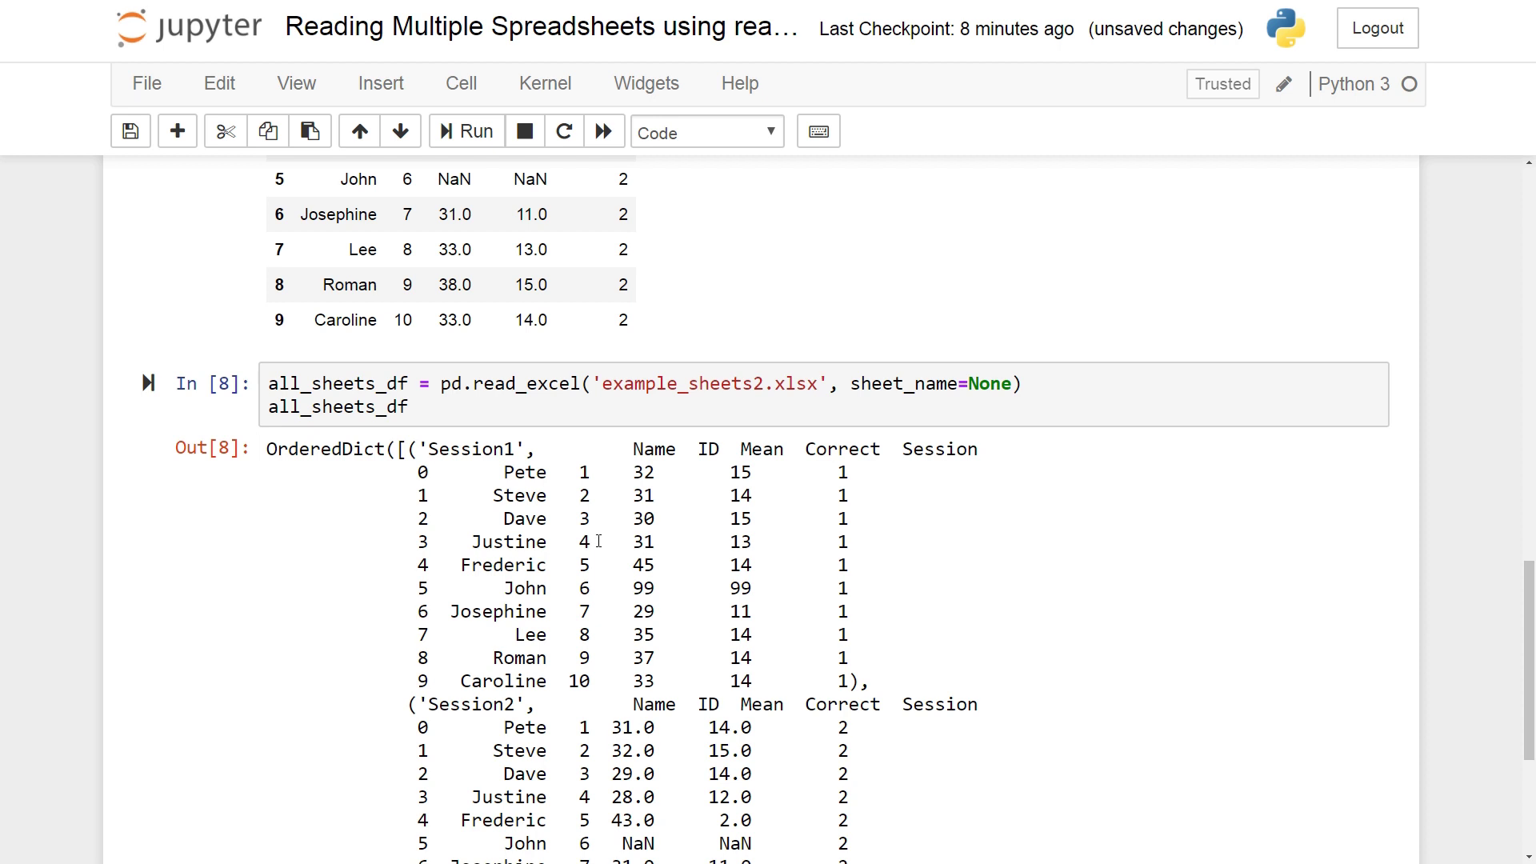
scroll(596, 541, "up", 5)
scroll(588, 541, "up", 4)
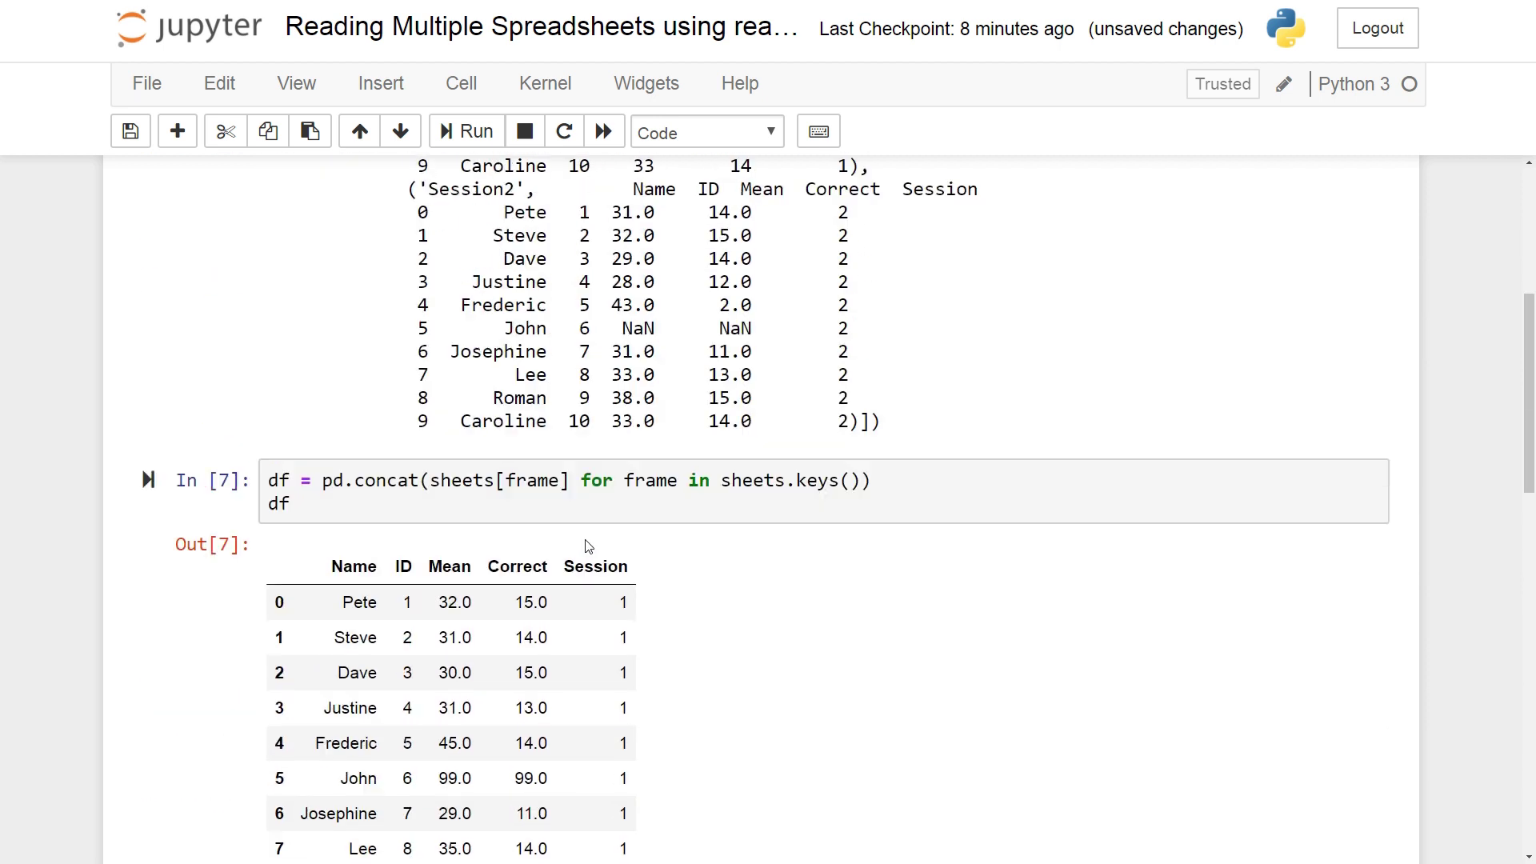
triple_click(759, 489)
left_click(694, 500)
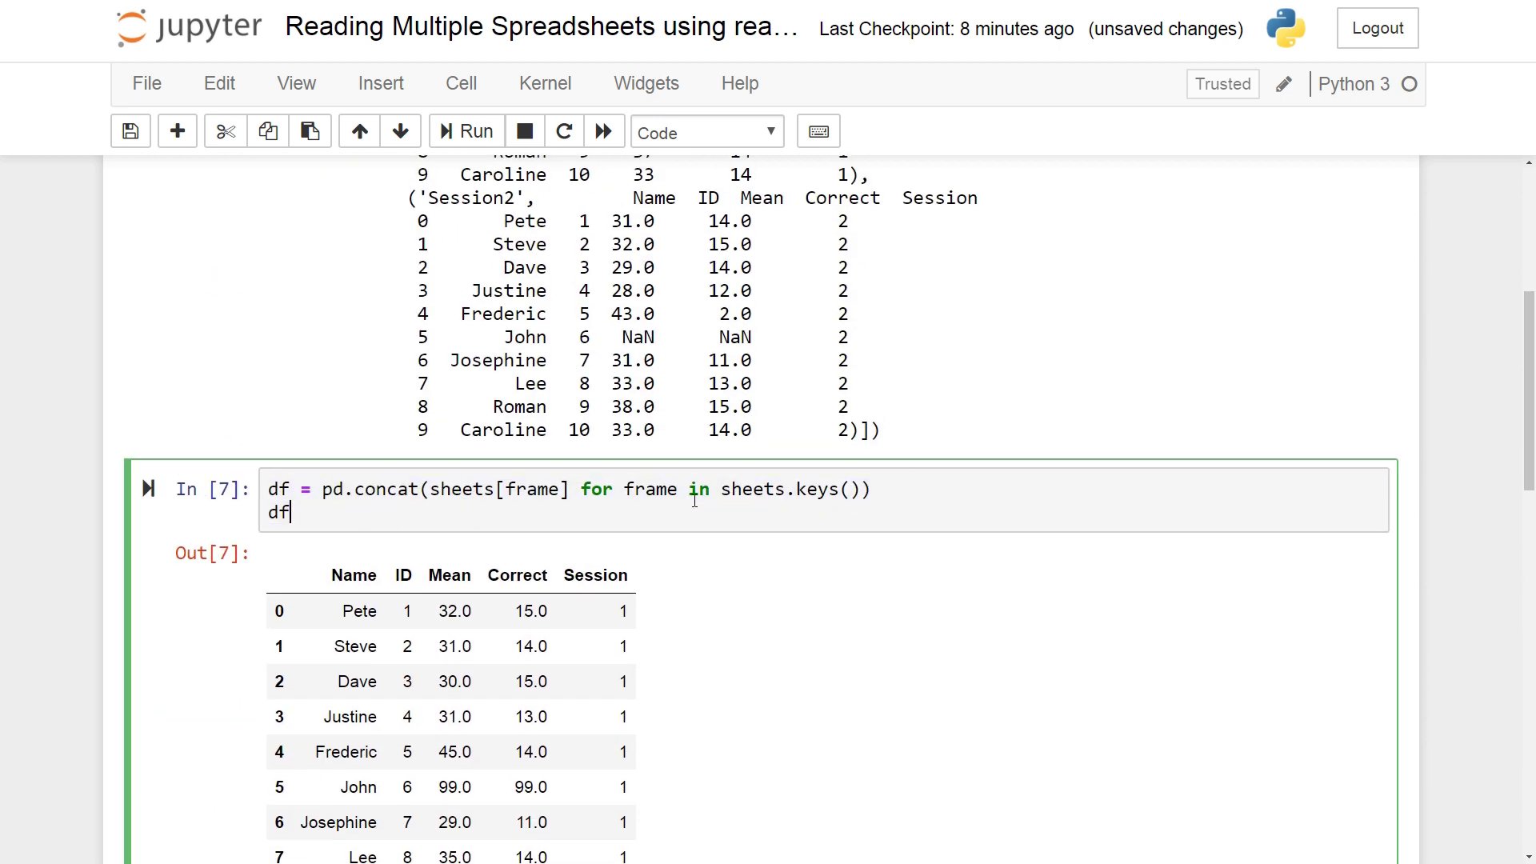
scroll(692, 501, "down", 2)
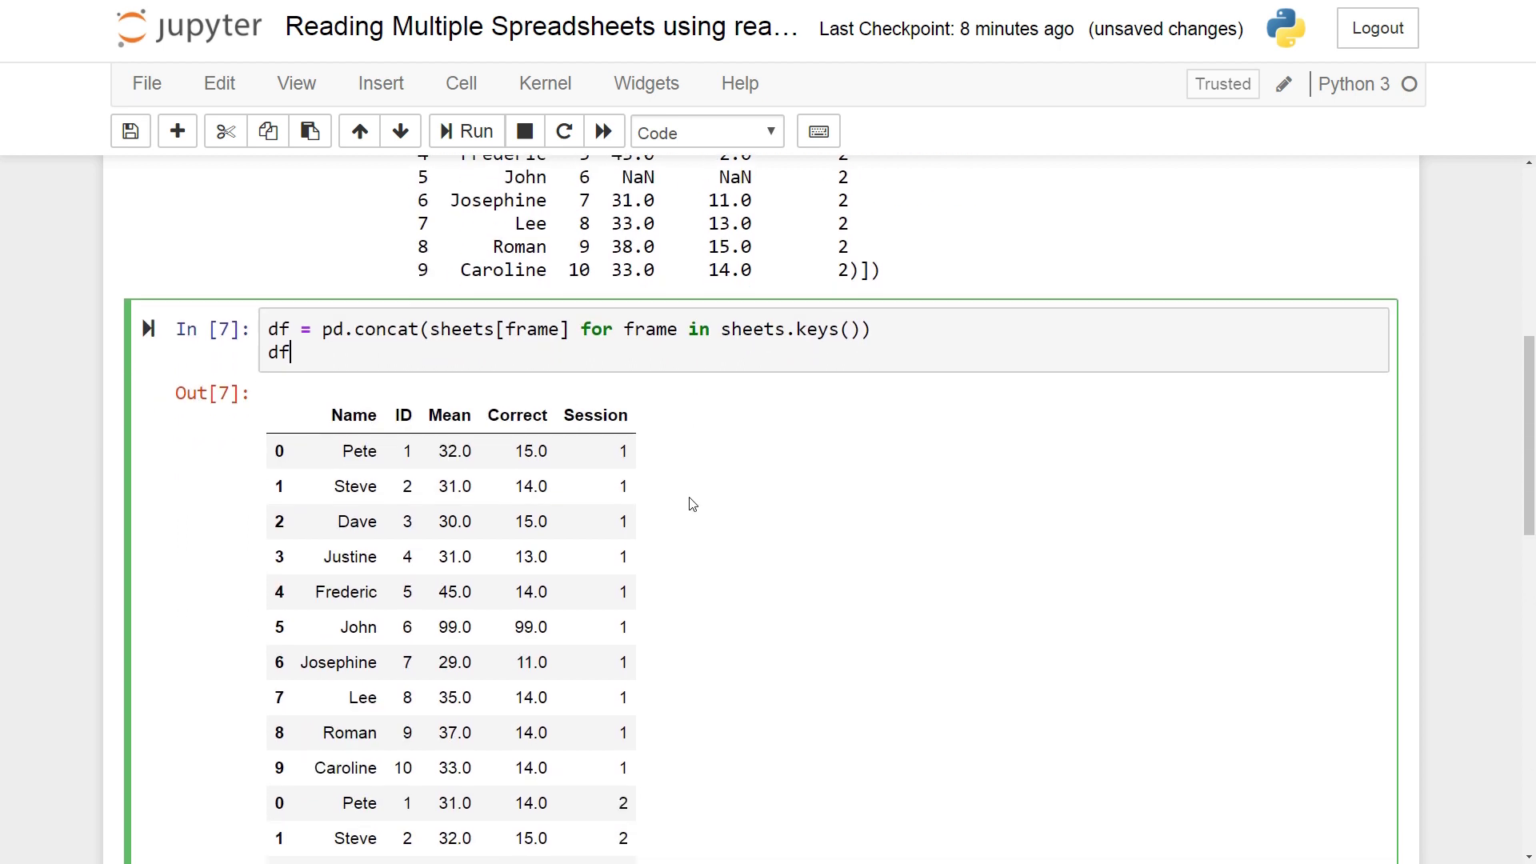
scroll(691, 502, "down", 3)
scroll(684, 504, "down", 3)
scroll(685, 505, "down", 2)
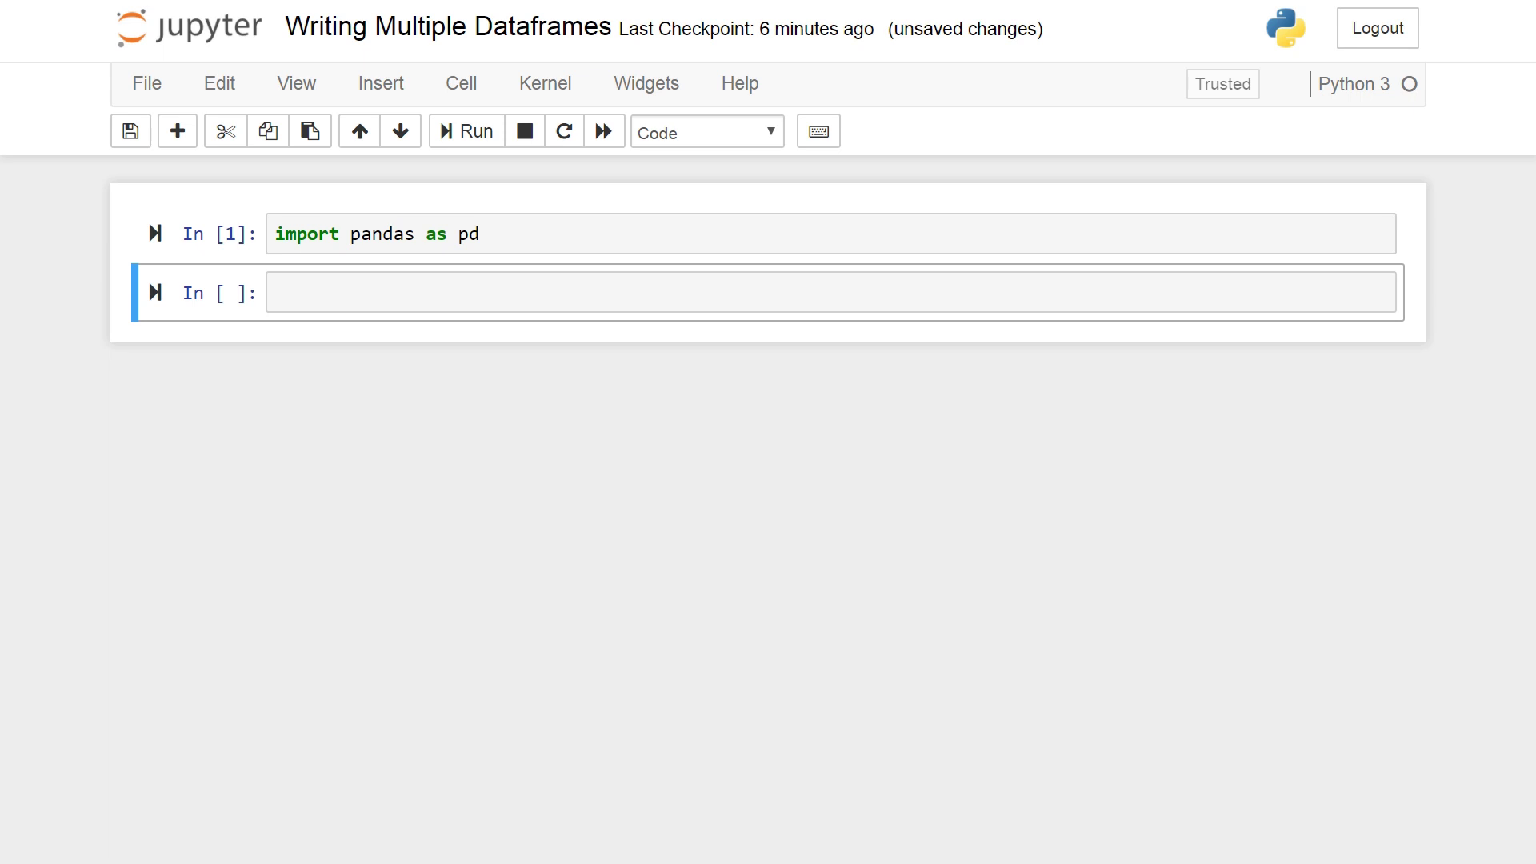
Paste the df1, df2 and df3 Names-and-Age DataFrame definitions, separated by blank lines.
left_click(294, 295)
type("df1 = pd.DataFrame({'Names': ['Andreas', 'George', 'Steve',                            'Sarah', 'Joanna', 'Hanna'],                    'Age':[21, 22, 20, 19, 18, 23]}) df2 = pd.DataFrame({'Names': ['Pete', 'Jordan', 'Gustaf',                            'Sophie', 'Sally', 'Simone'],                    'Age':[22, 21, 19, 19, 29, 21]}) df3 = pd.DataFrame({'Names': ['Ulrich', 'Donald', 'Jon',                            'Jessica', 'Elisabeth', 'Diana'],                    'Age':[21, 21, 20, 19, 19, 22]})")
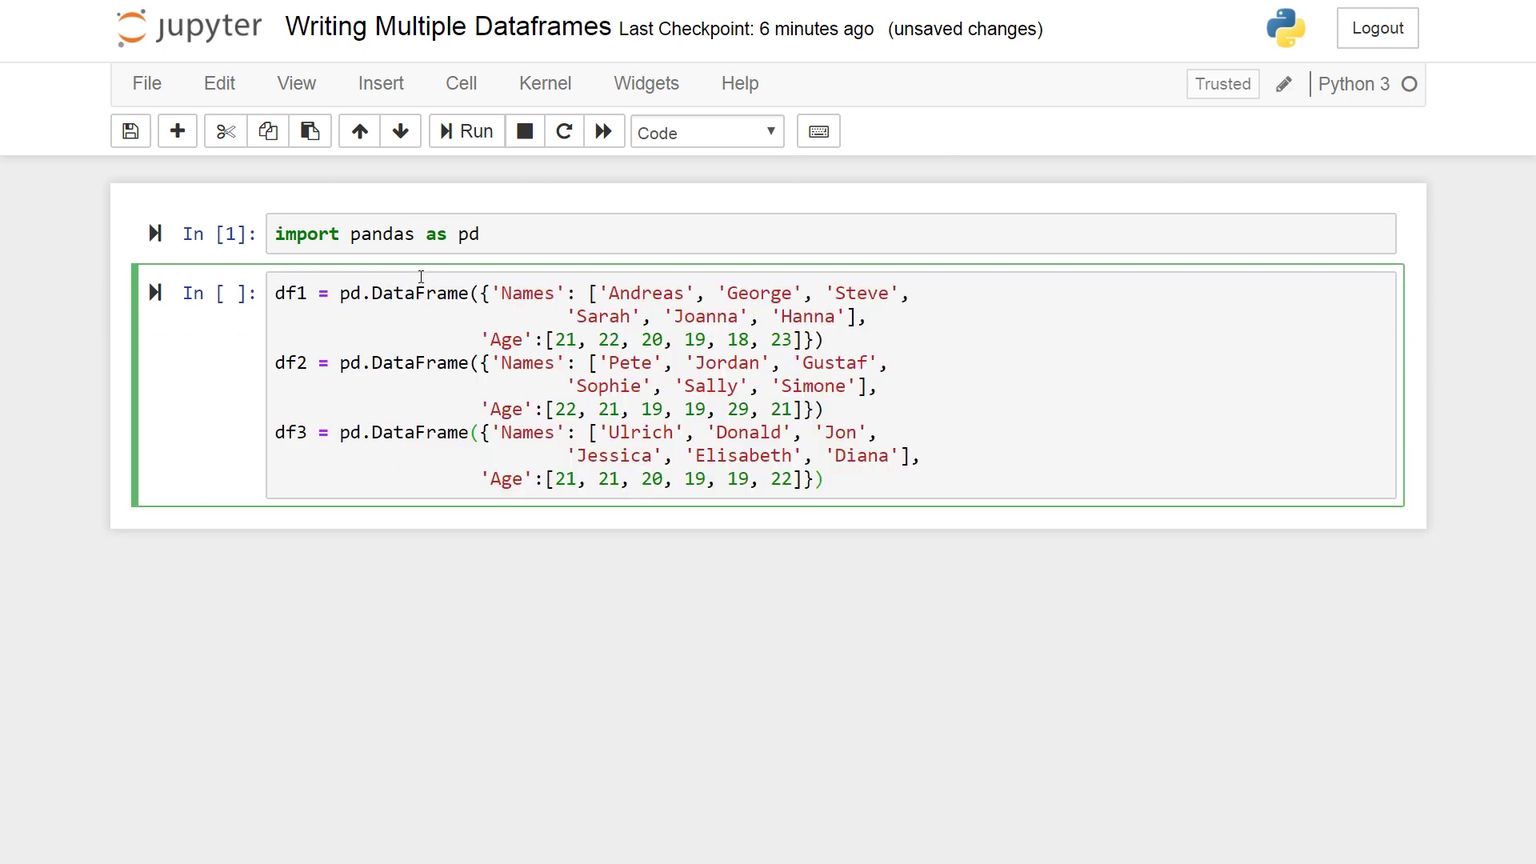
key("Return")
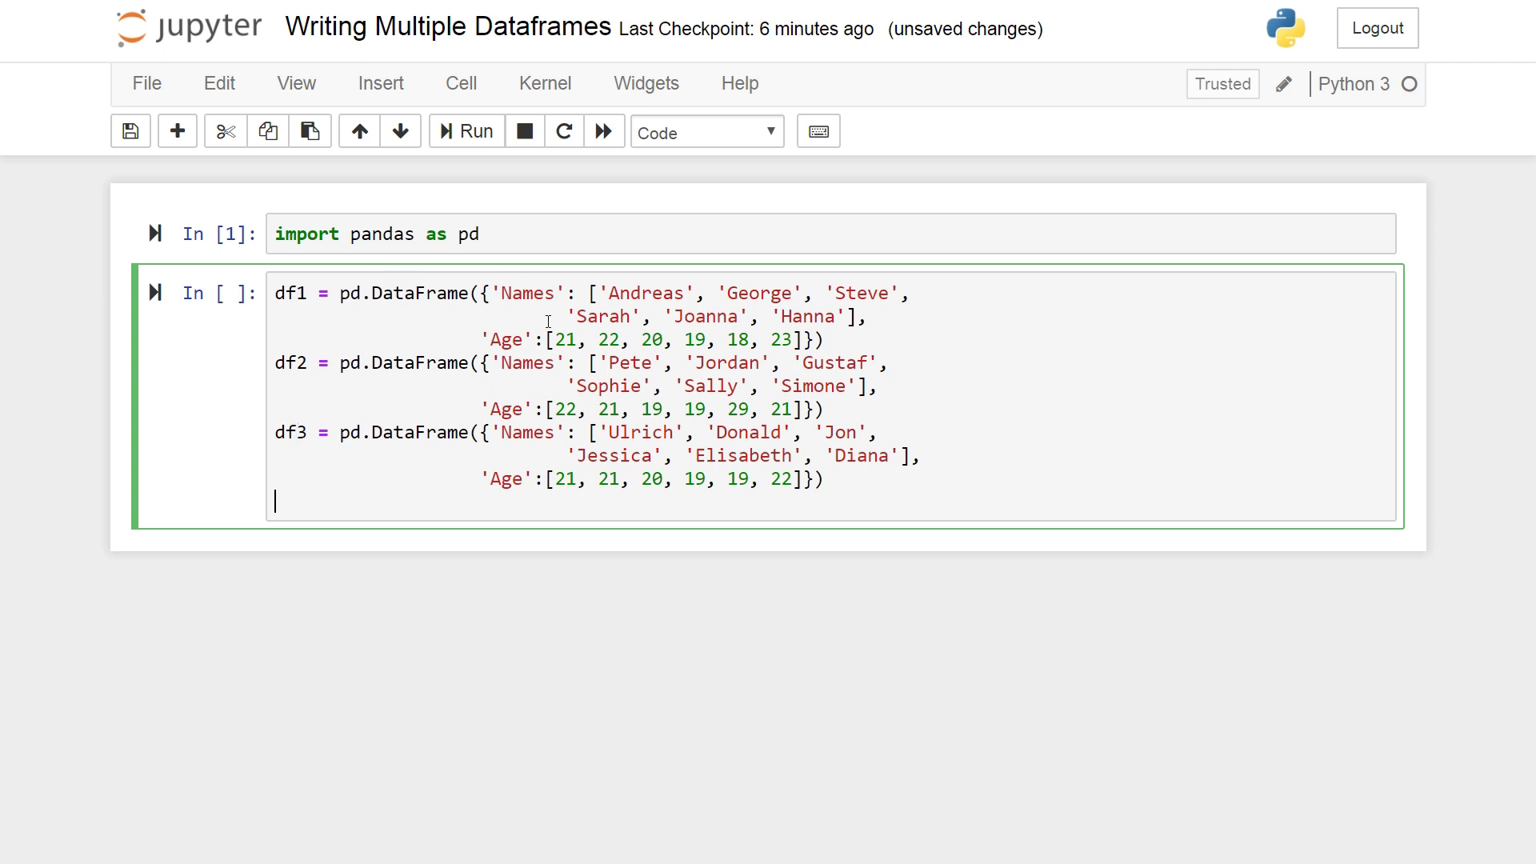
left_click(907, 338)
key("Return")
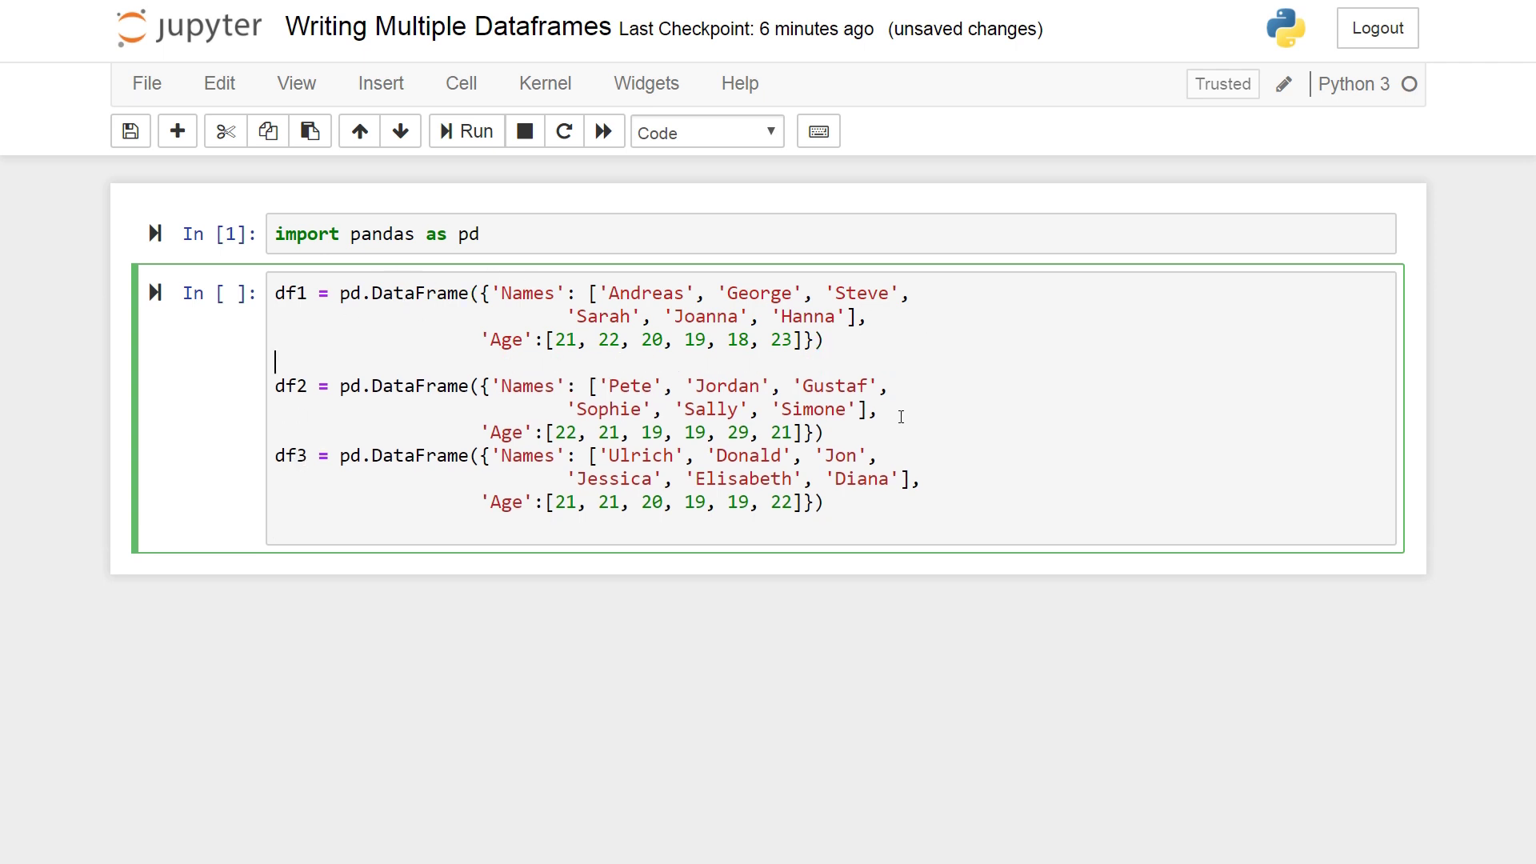
left_click(868, 433)
key("Return")
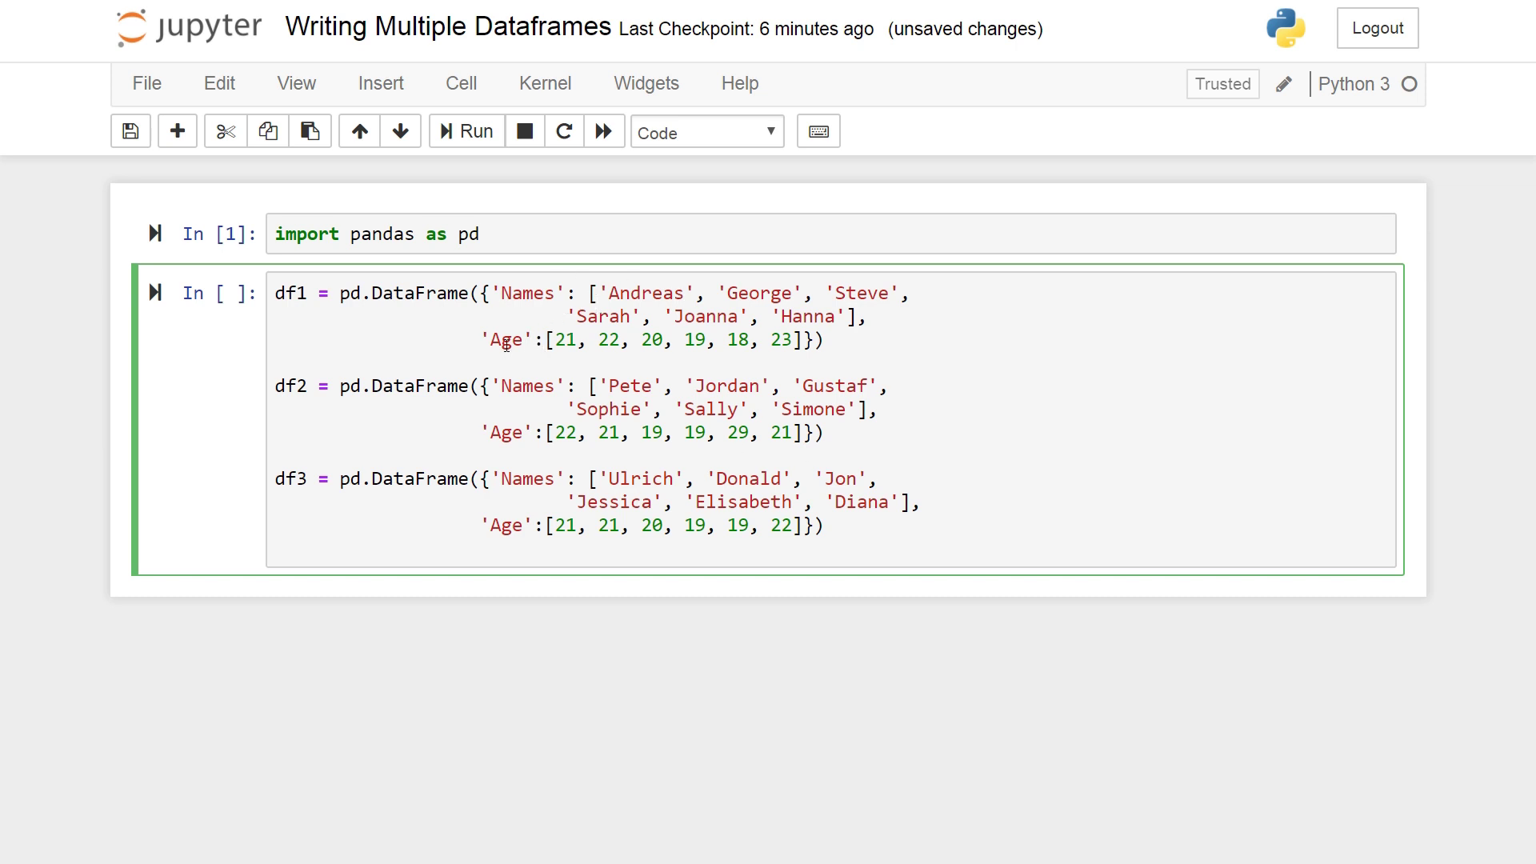
left_click(860, 530)
key("Return")
key("Return")
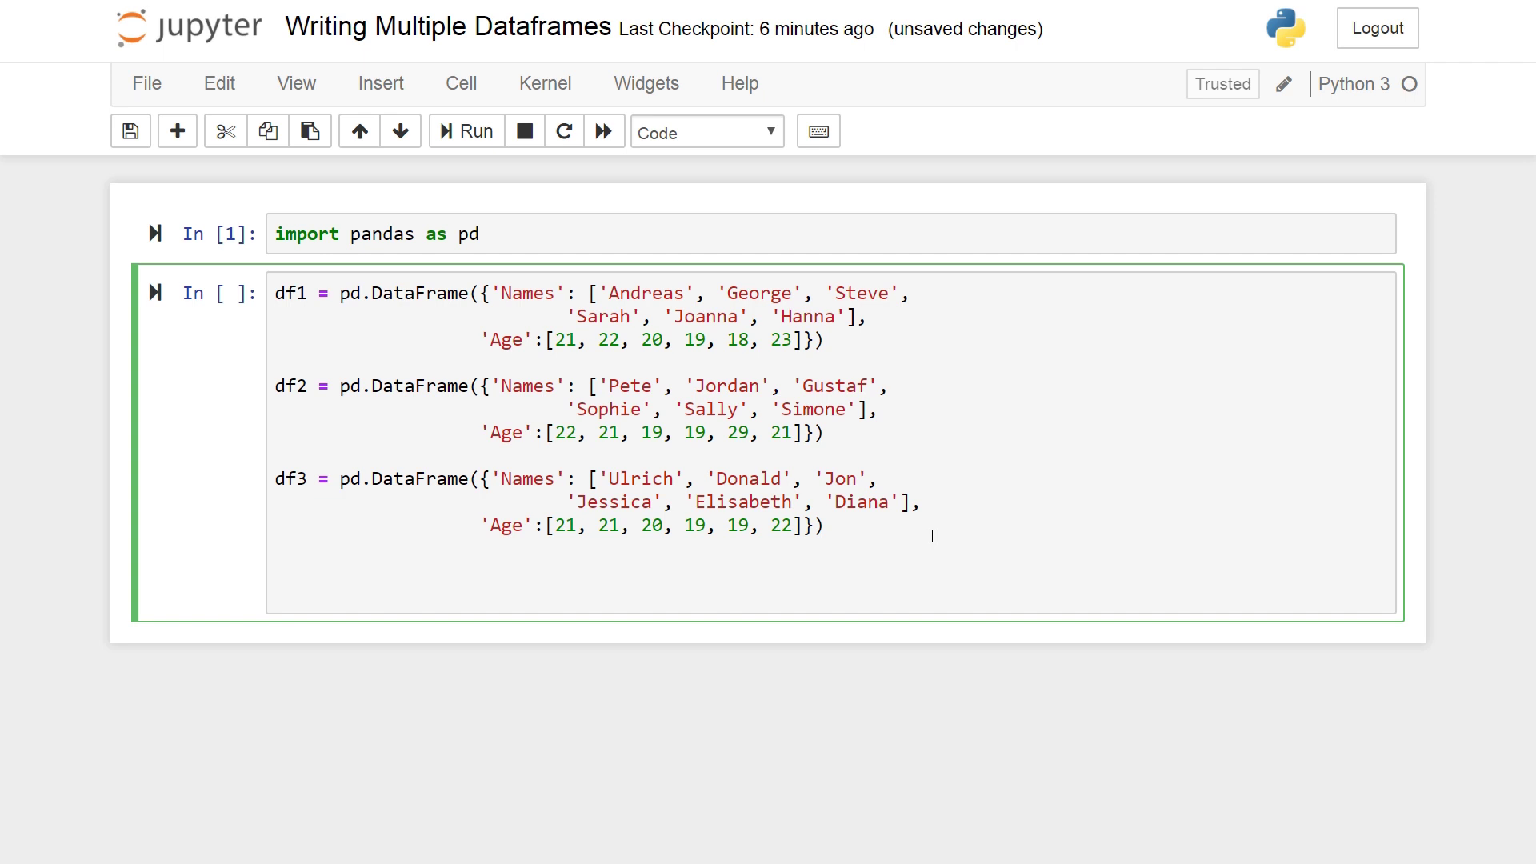
type("dfs ")
type("= ")
type("{")
type("'Group1")
type("',")
Fix the dfs dictionary mapping Group1–Group3 to df1–df3, removing a stray comma.
key("BackSpace")
type(":")
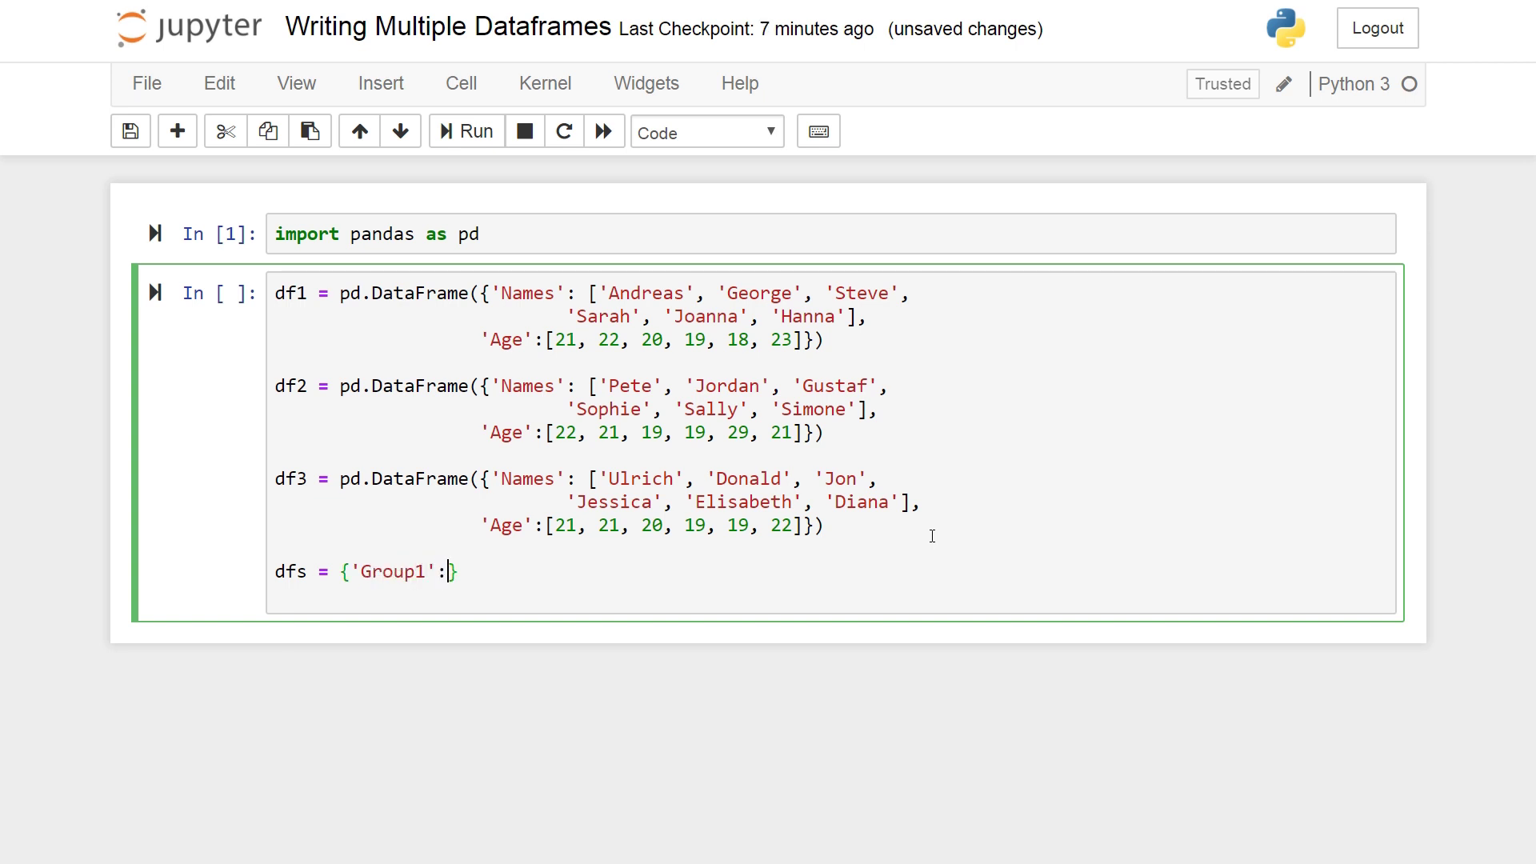
type("df1, ")
type("'Group2")
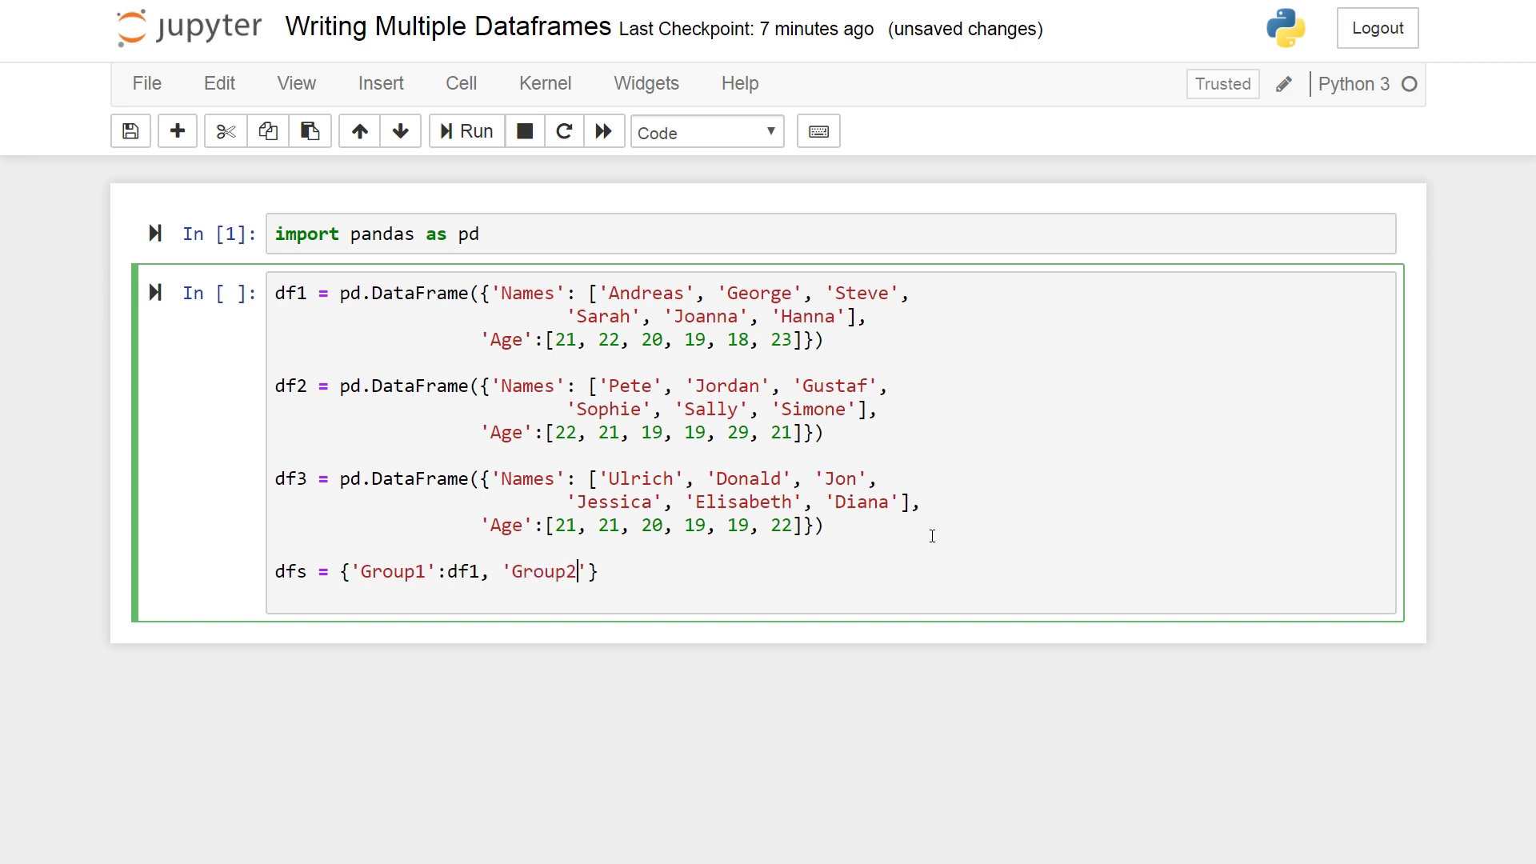
type("':")
type("df2, 'Gro")
type("up2")
type("':")
type("df3")
key("Return")
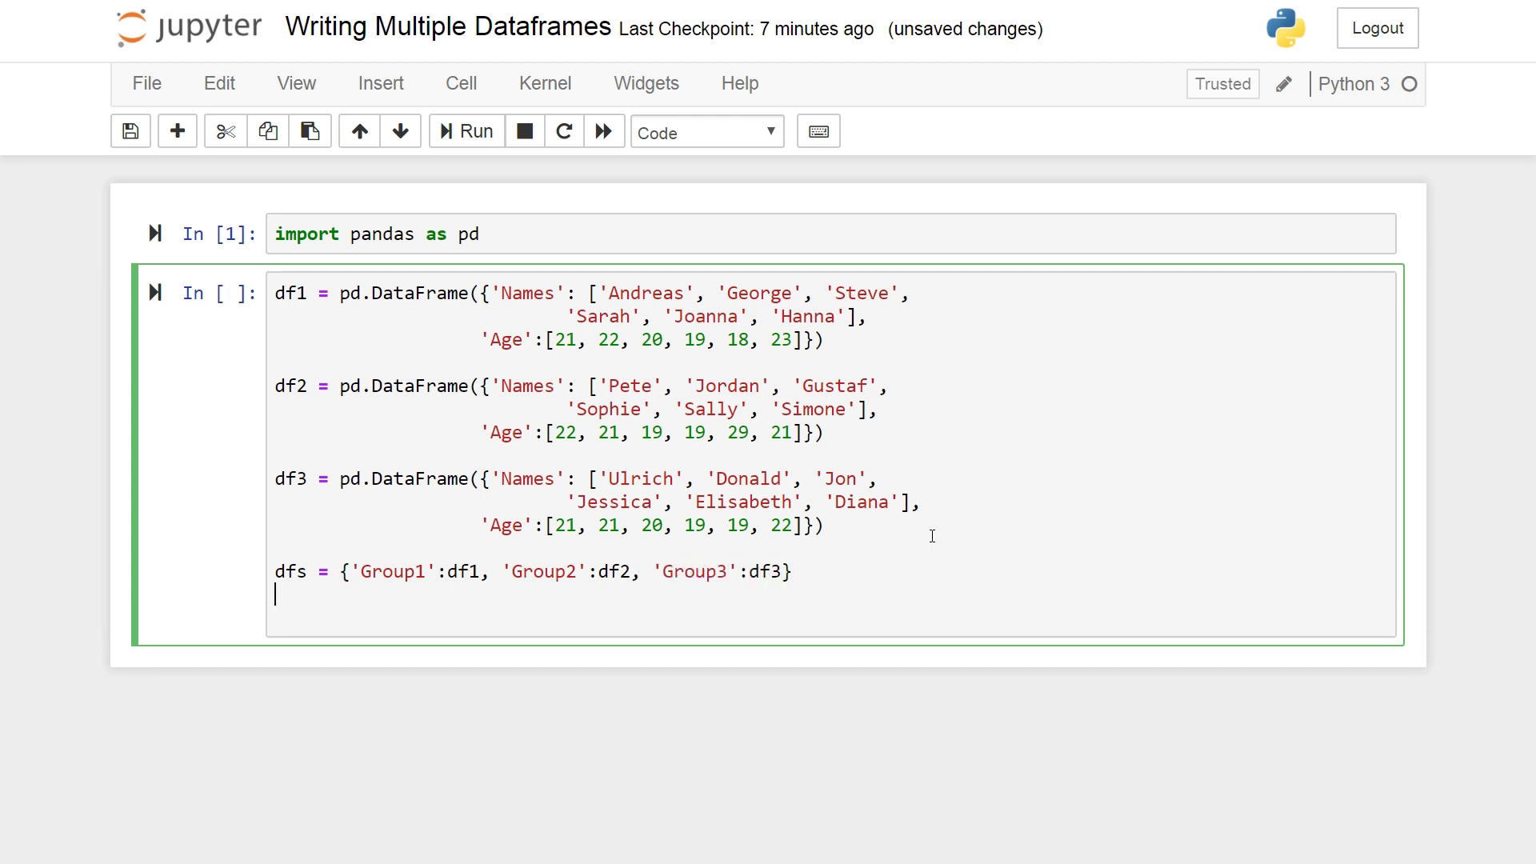
key("BackSpace")
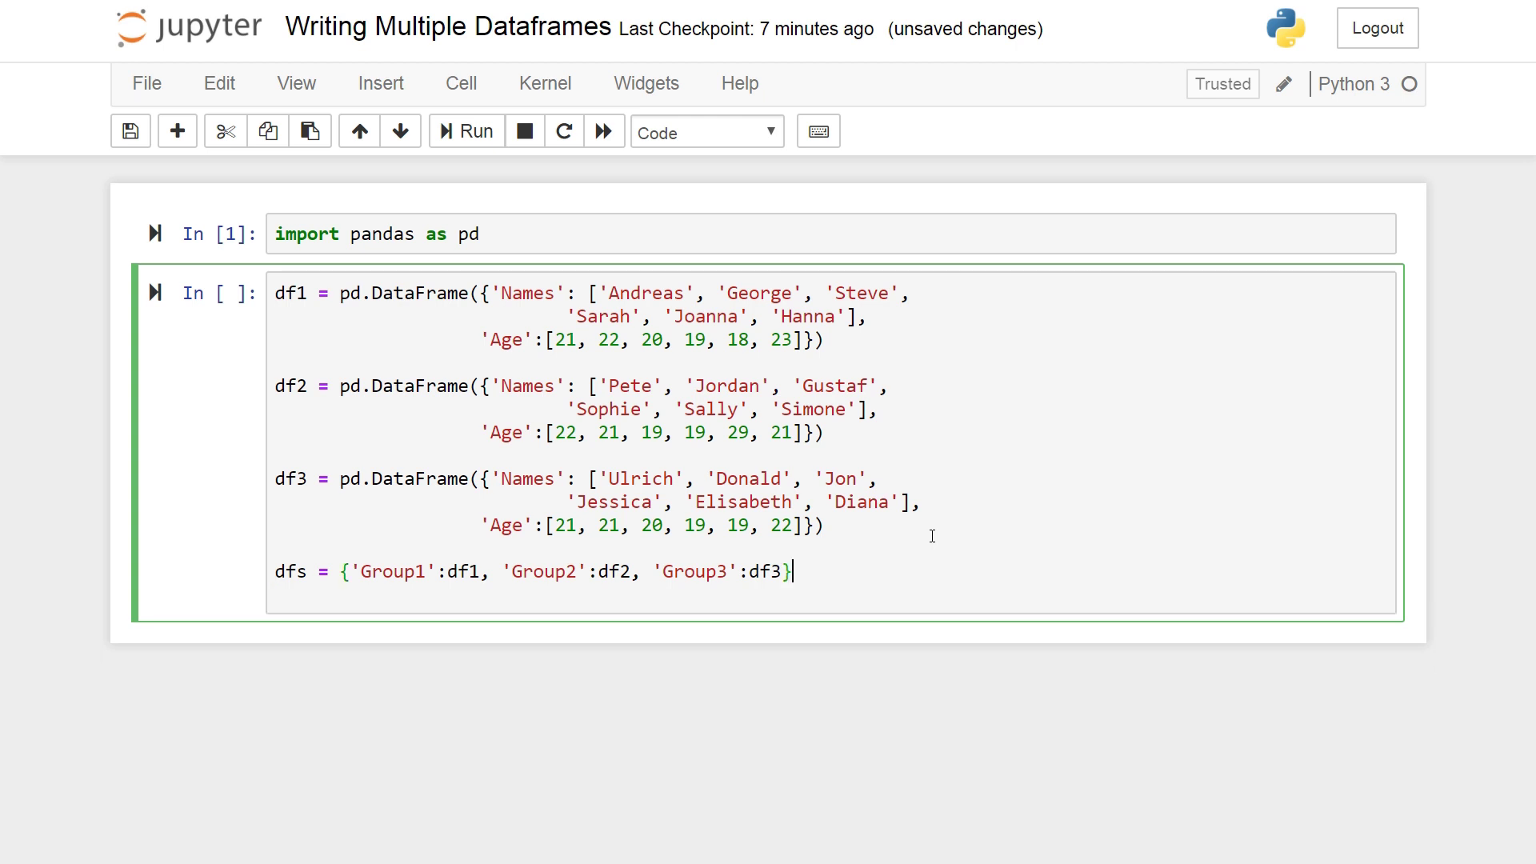
Run the DataFrame cell, then run a dfs cell to display the dictionary.
left_click(454, 130)
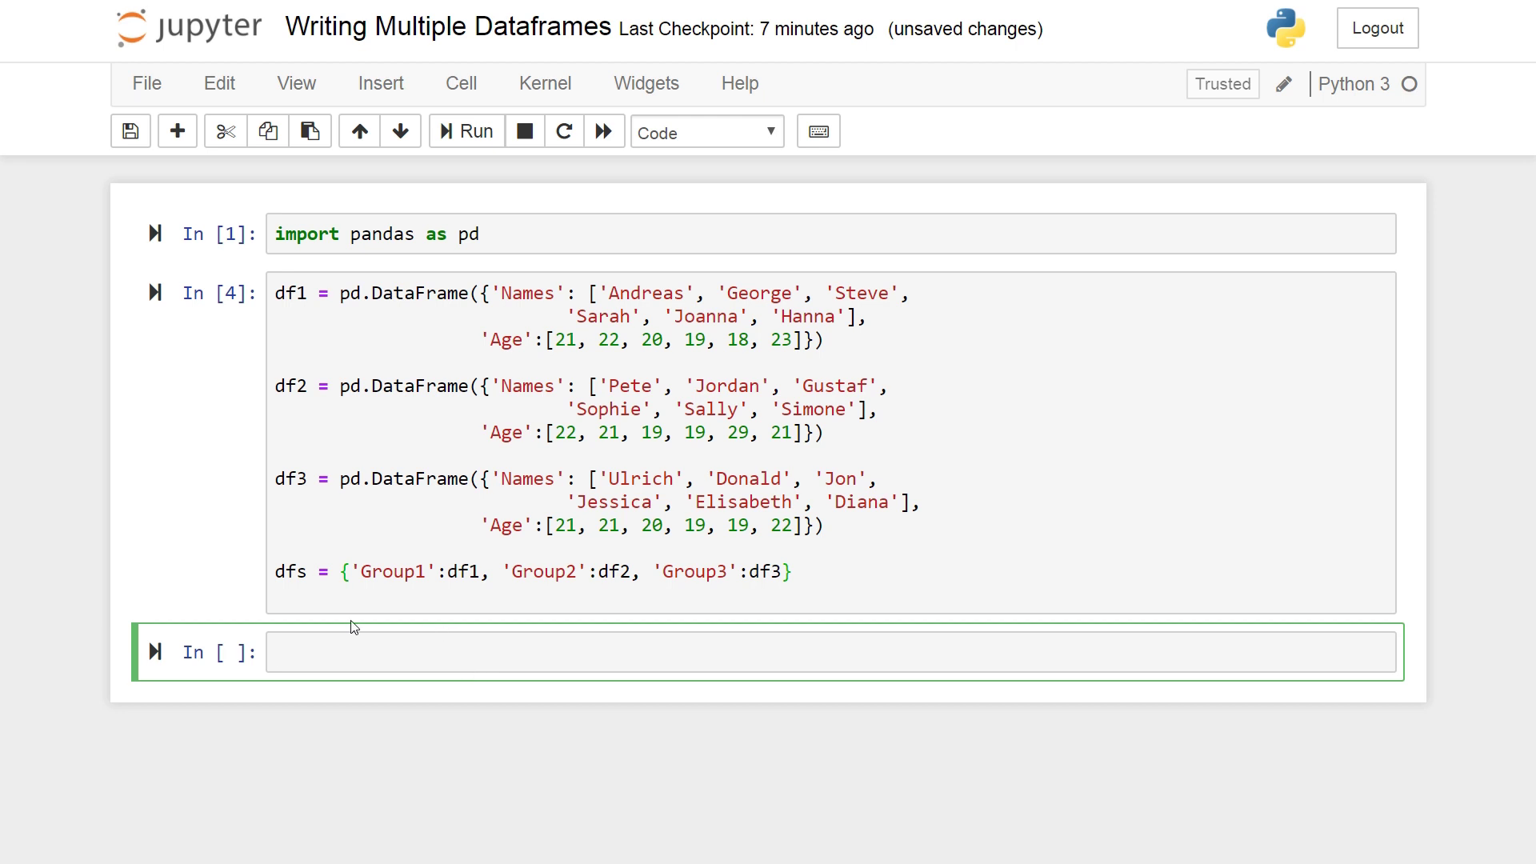
type("dfs")
left_click(474, 143)
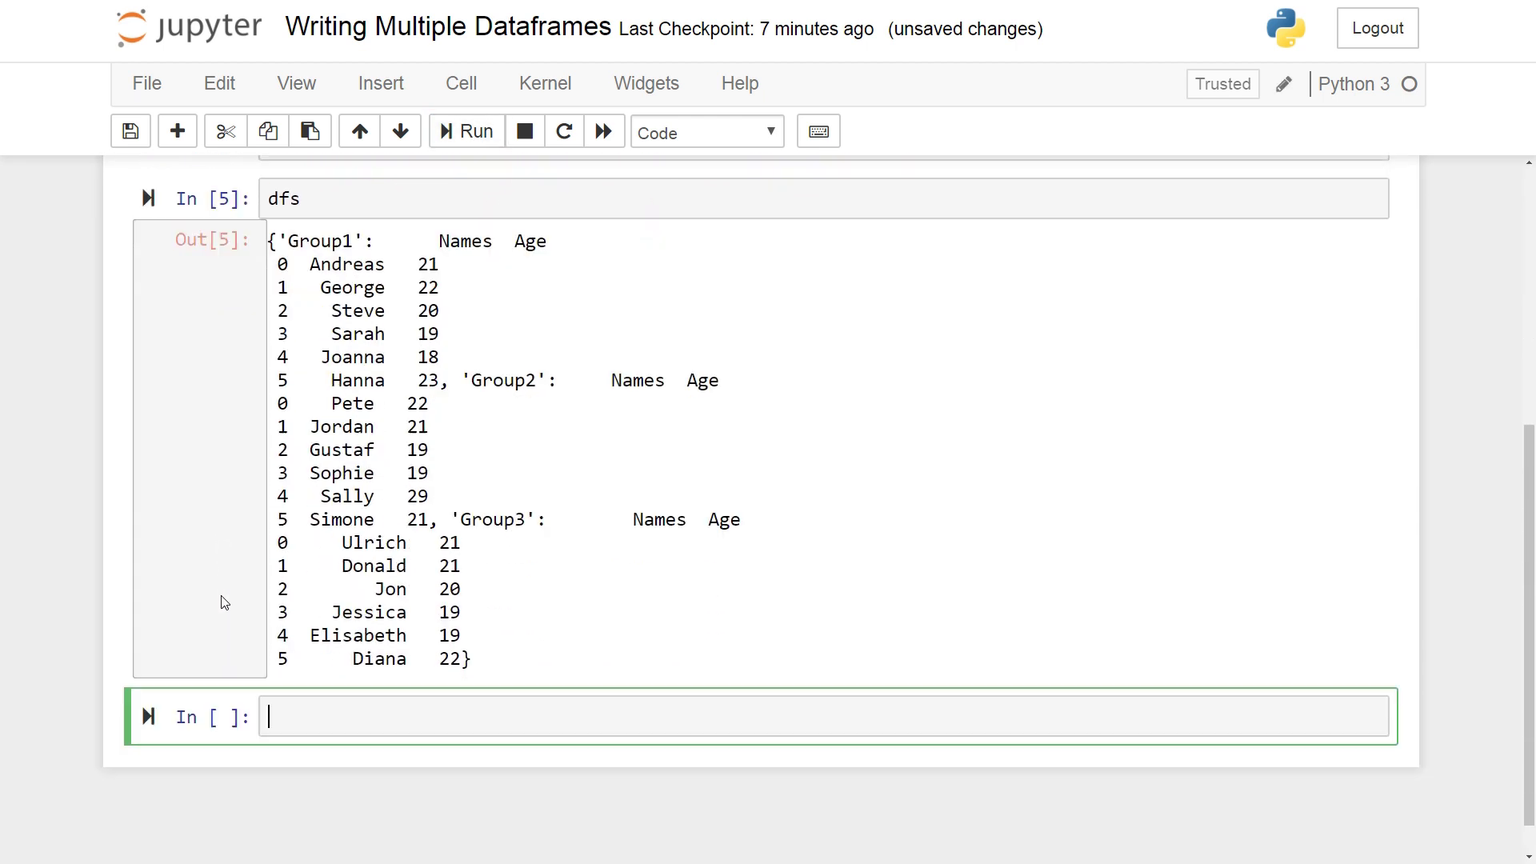
scroll(222, 602, "up", 2)
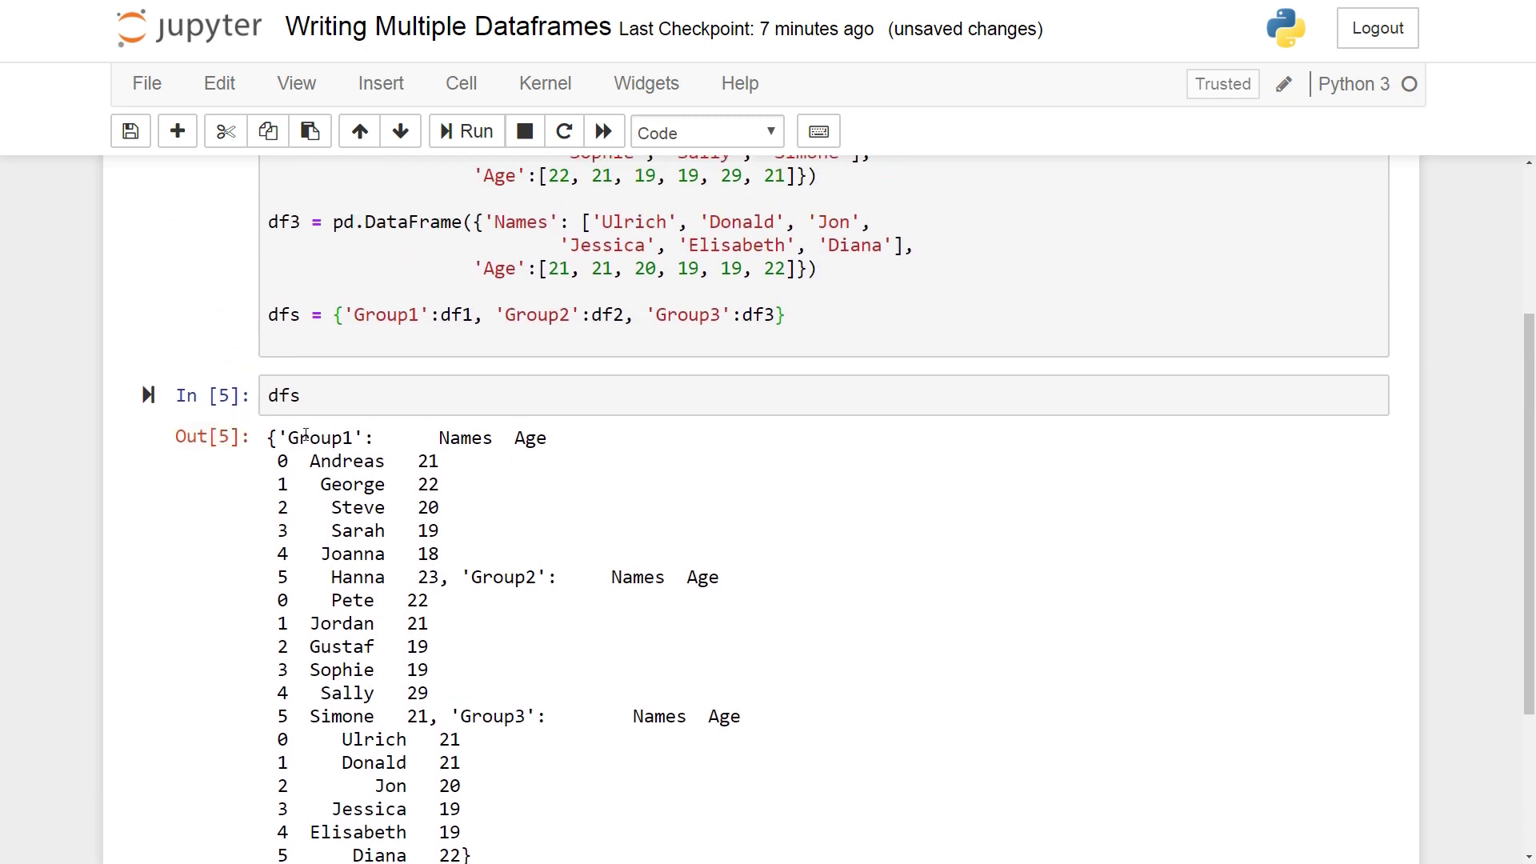
scroll(473, 473, "down", 1)
left_click(347, 322)
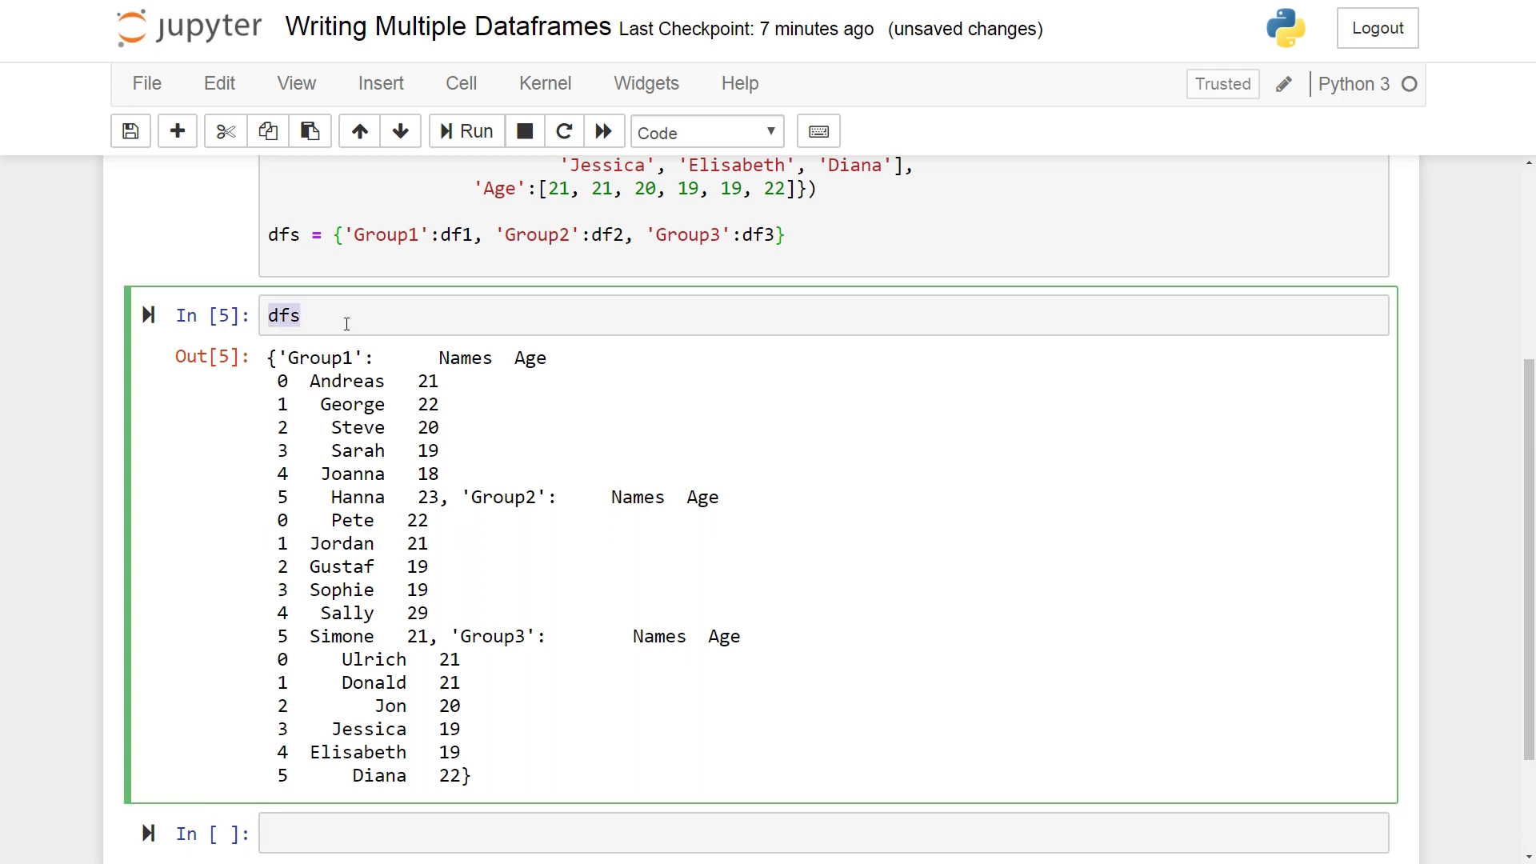
Replace dfs with writer = pd.ExcelWriter('NamesAndAges.xlsx', engine='xlsxwriter') plus two blank lines.
key("BackSpace")
type("writer ")
type("= pd.Excel")
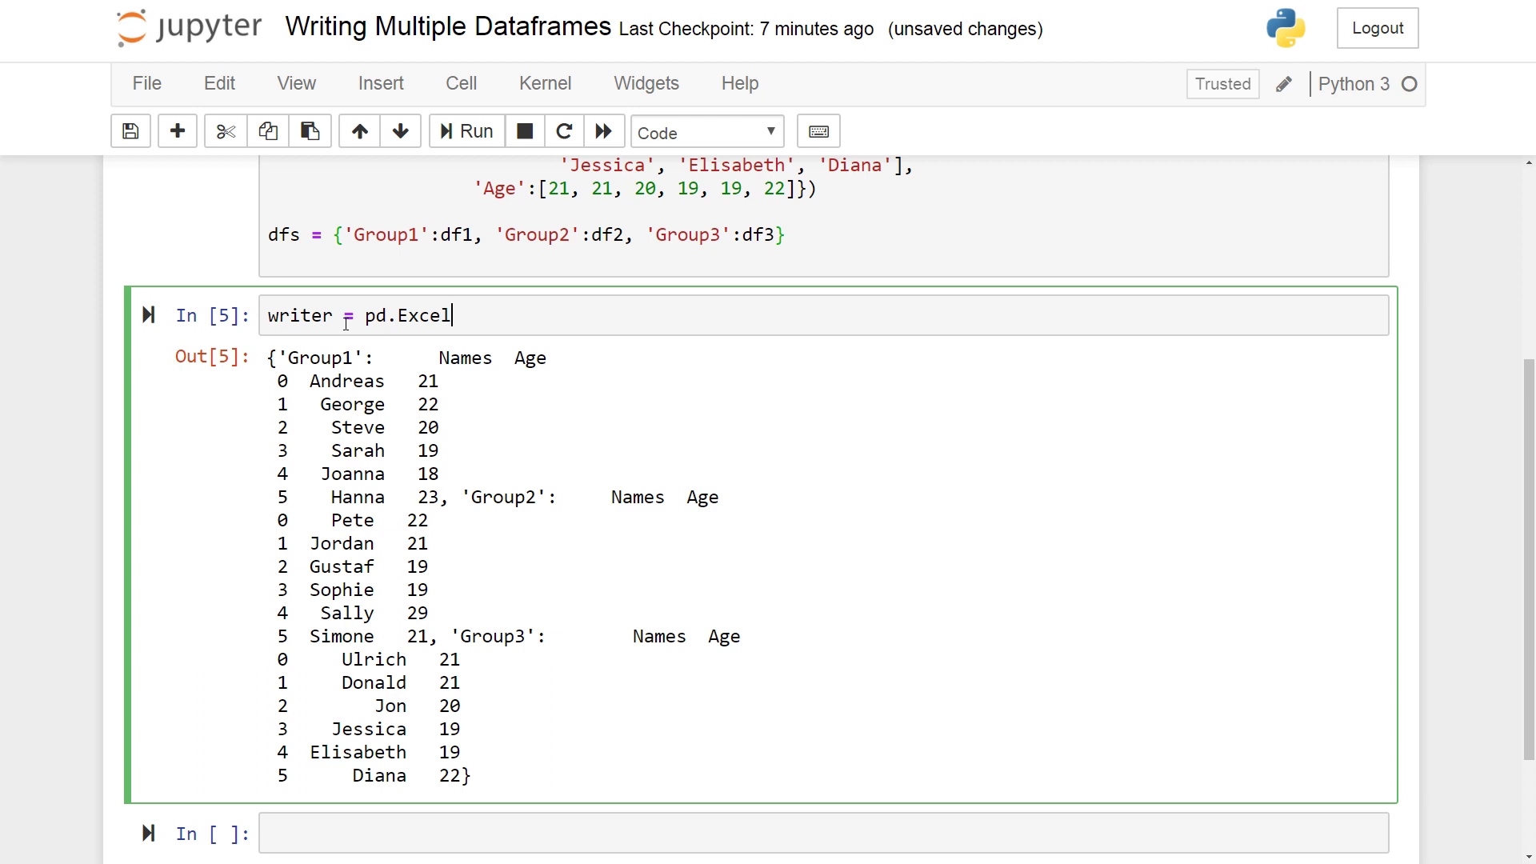
type("Wr")
type("ie")
key("BackSpace")
type("ter('N")
type("ames")
type("AndAges.")
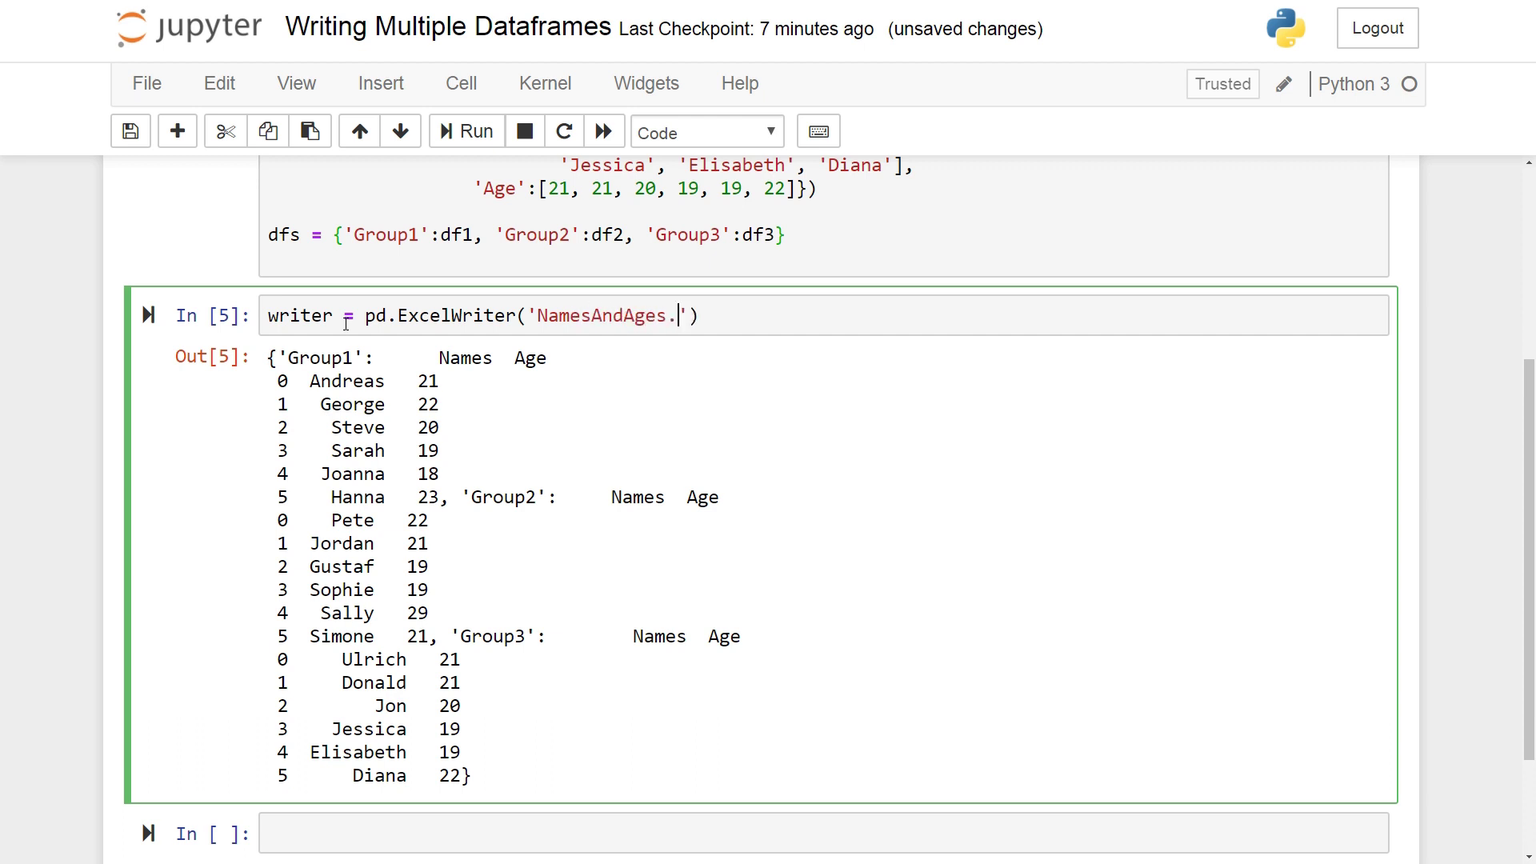
type("xlsx'")
type(", engine=")
type("'xlsxwriter")
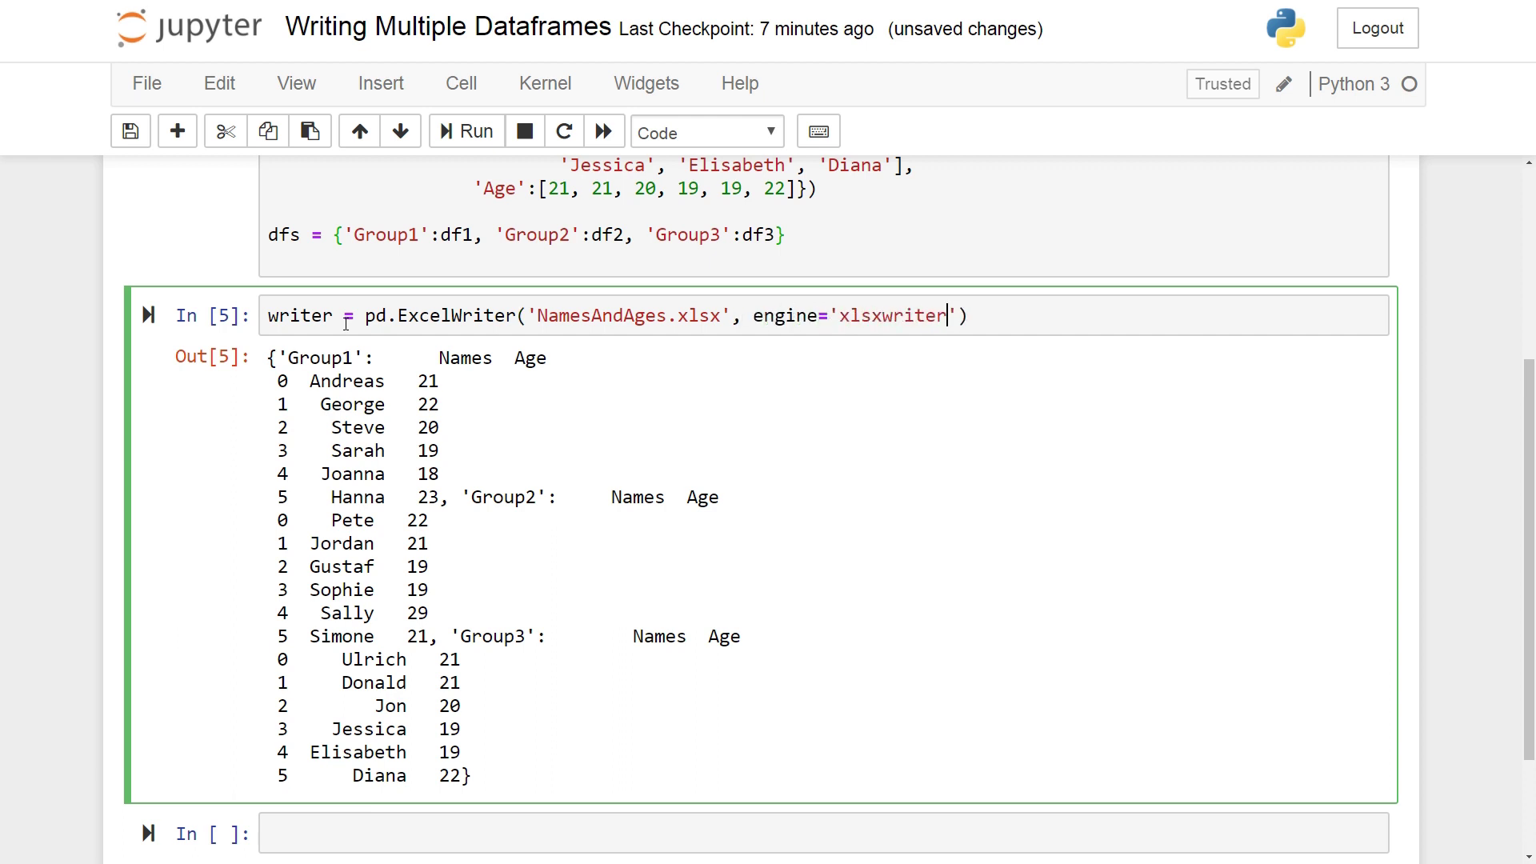
type("'")
key("Return")
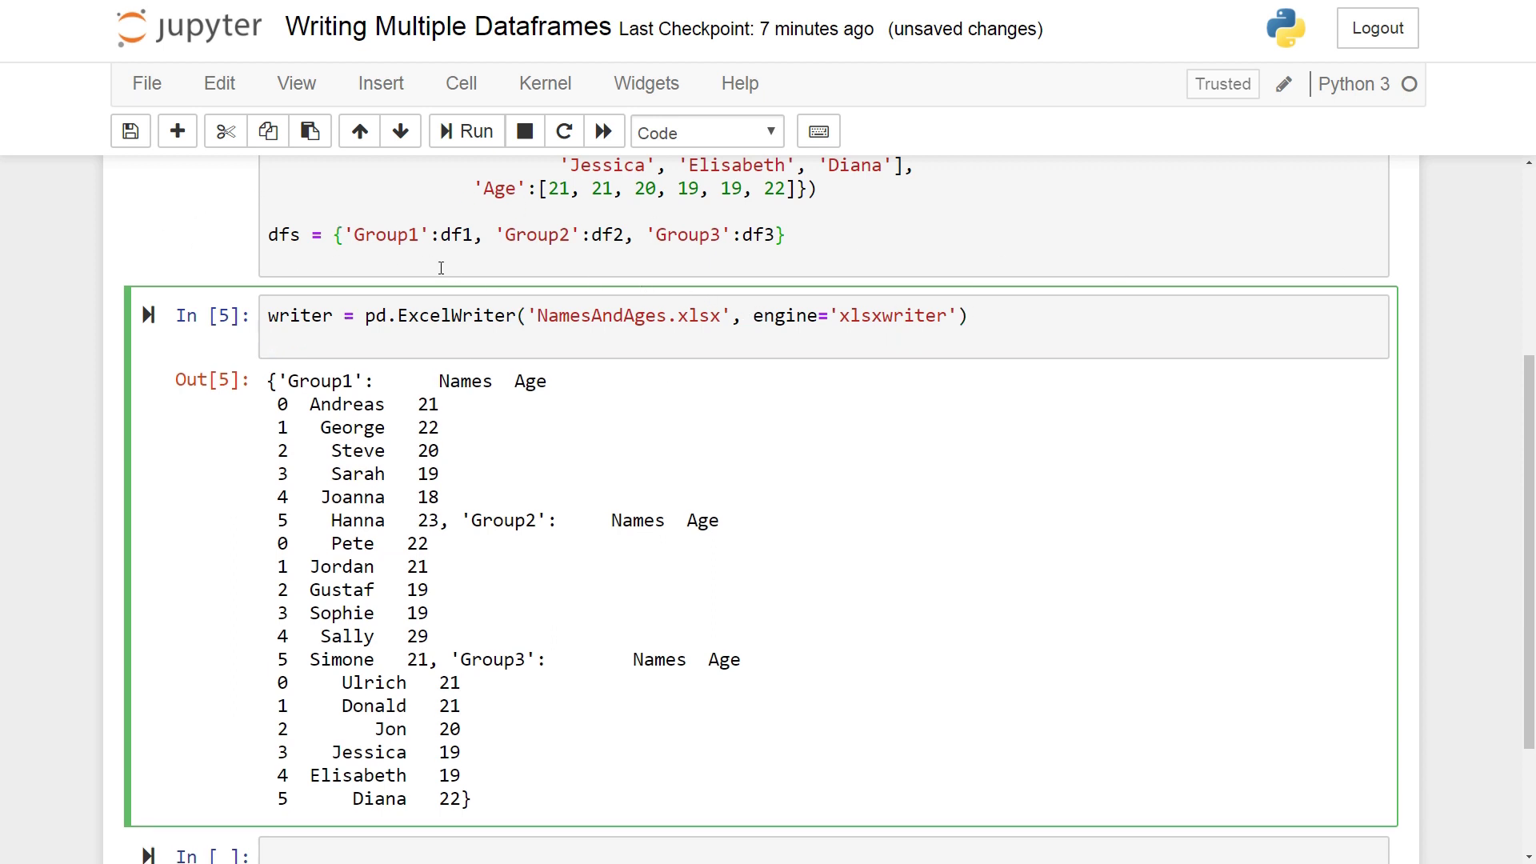
key("Return")
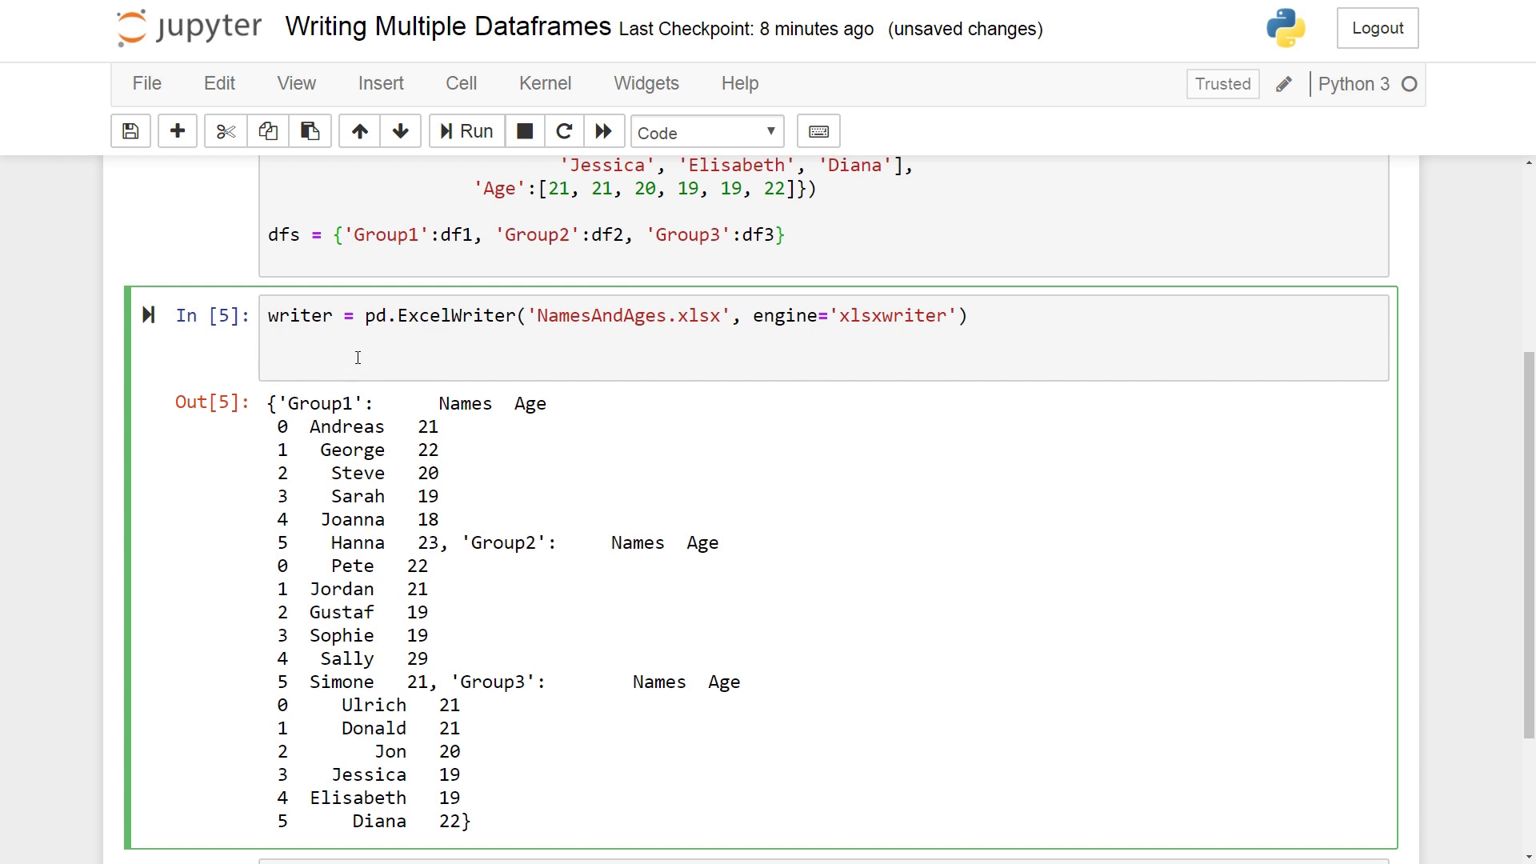
Highlight the Group1, Group2 and Group3 keys in the dfs dictionary.
double_click(368, 235)
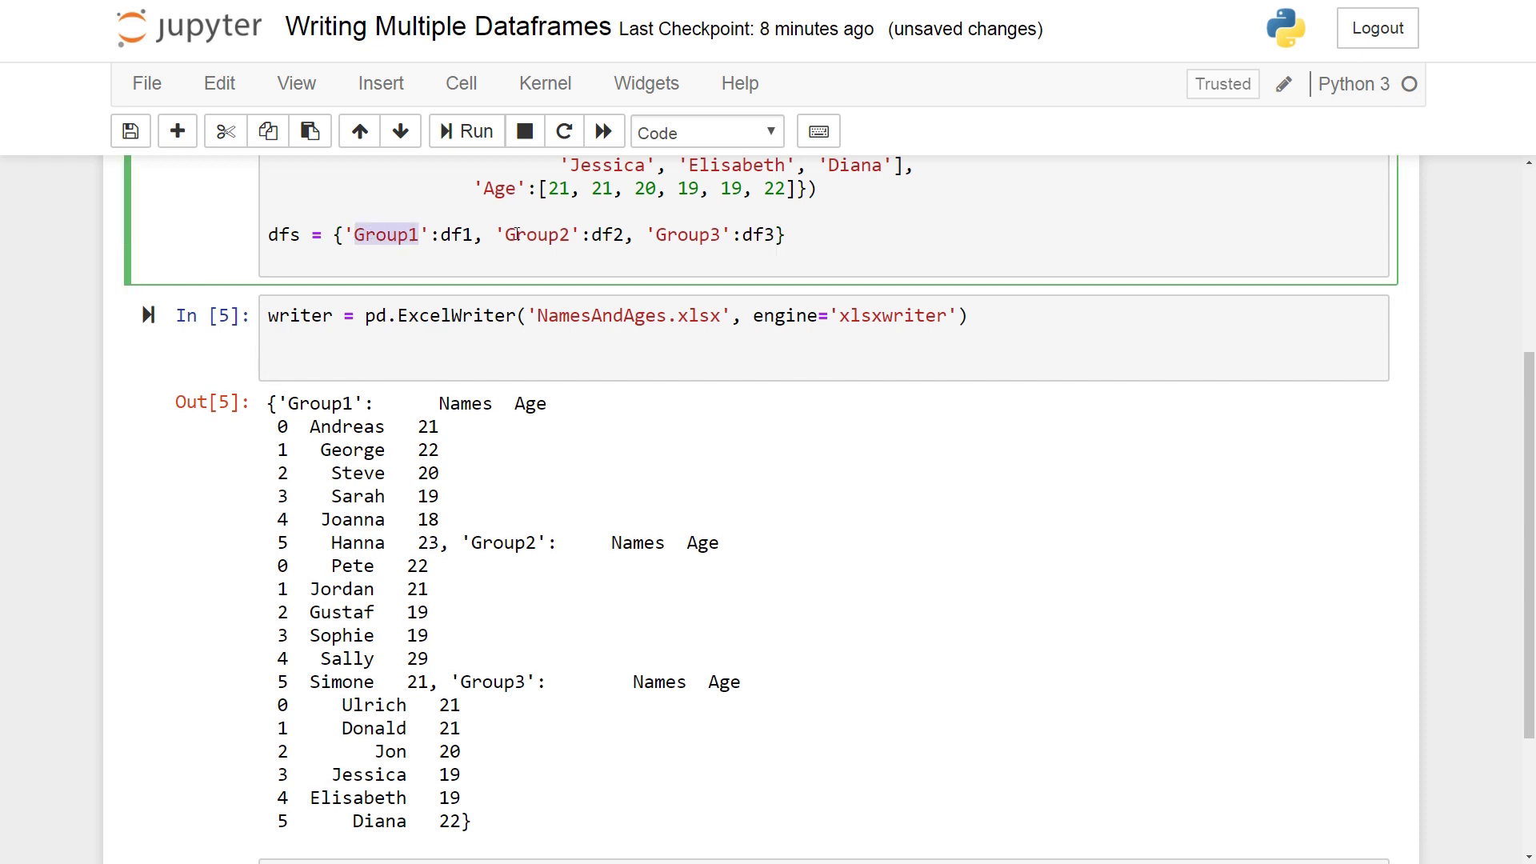
double_click(516, 234)
left_click(676, 234)
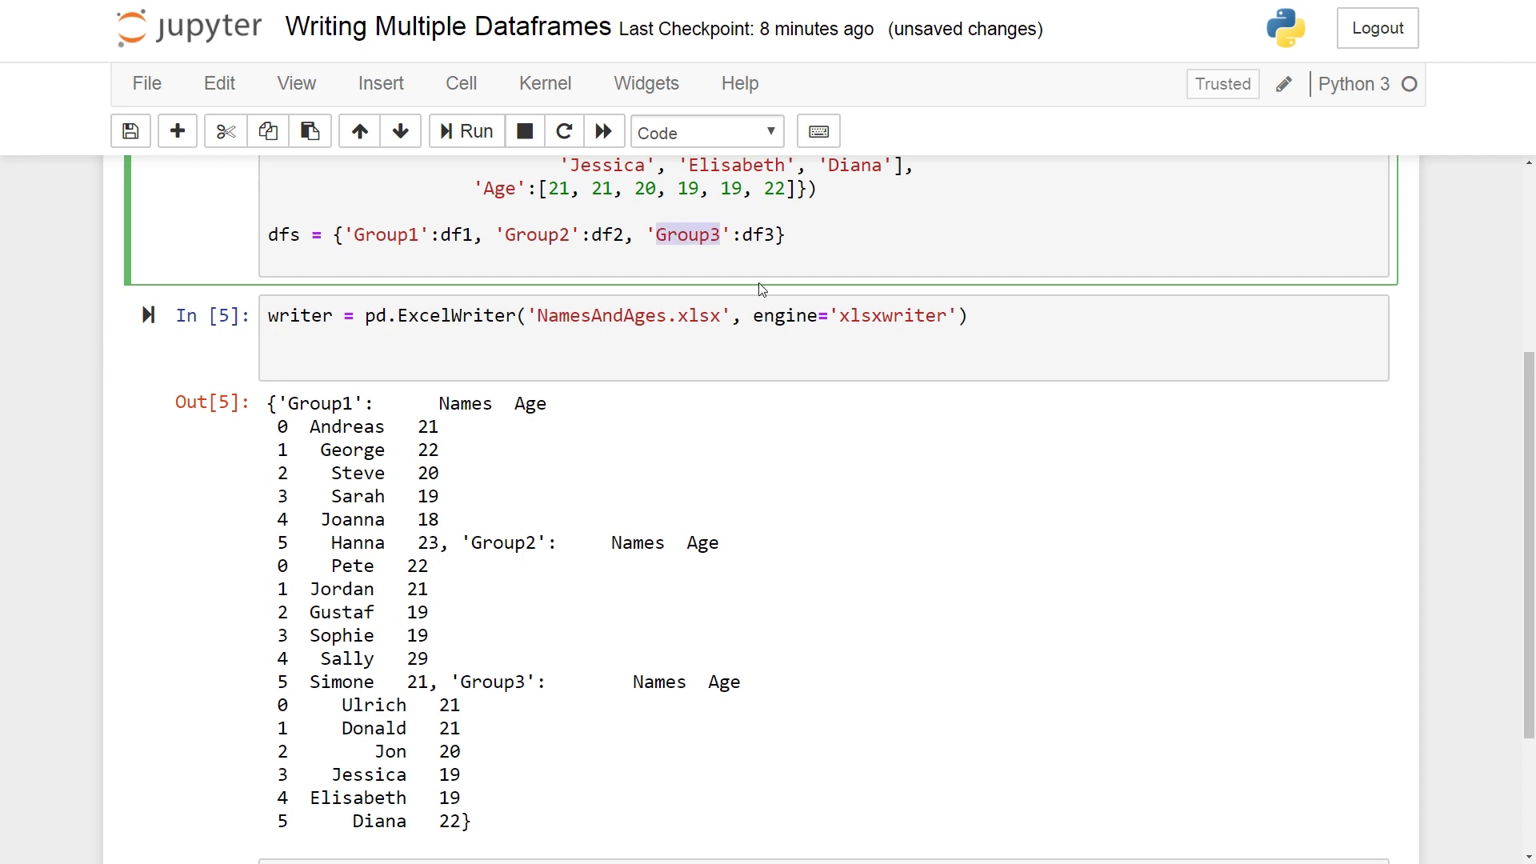
scroll(760, 289, "up", 5)
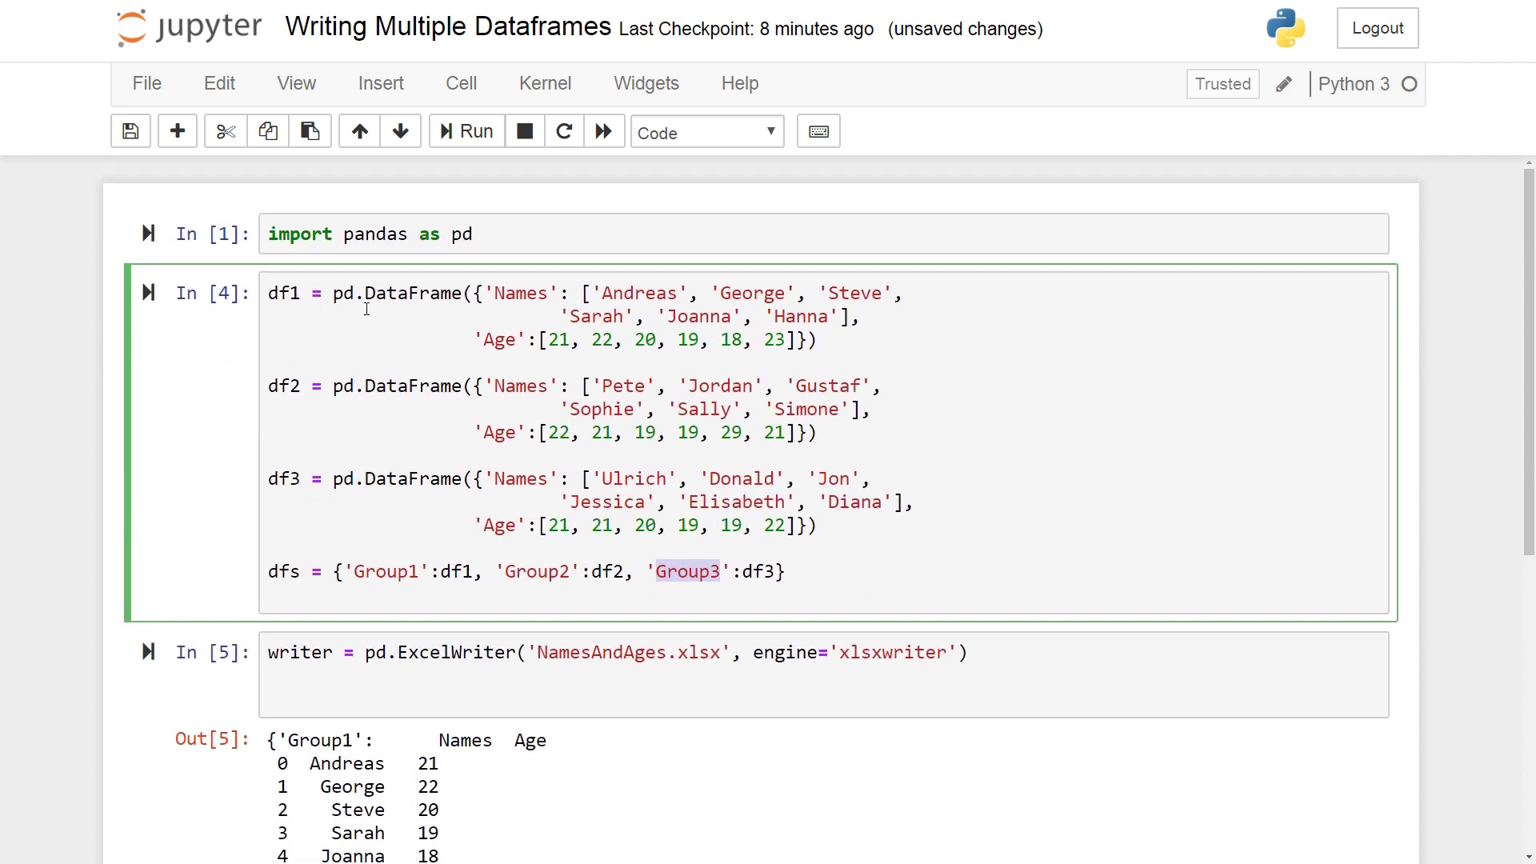
scroll(521, 487, "down", 1)
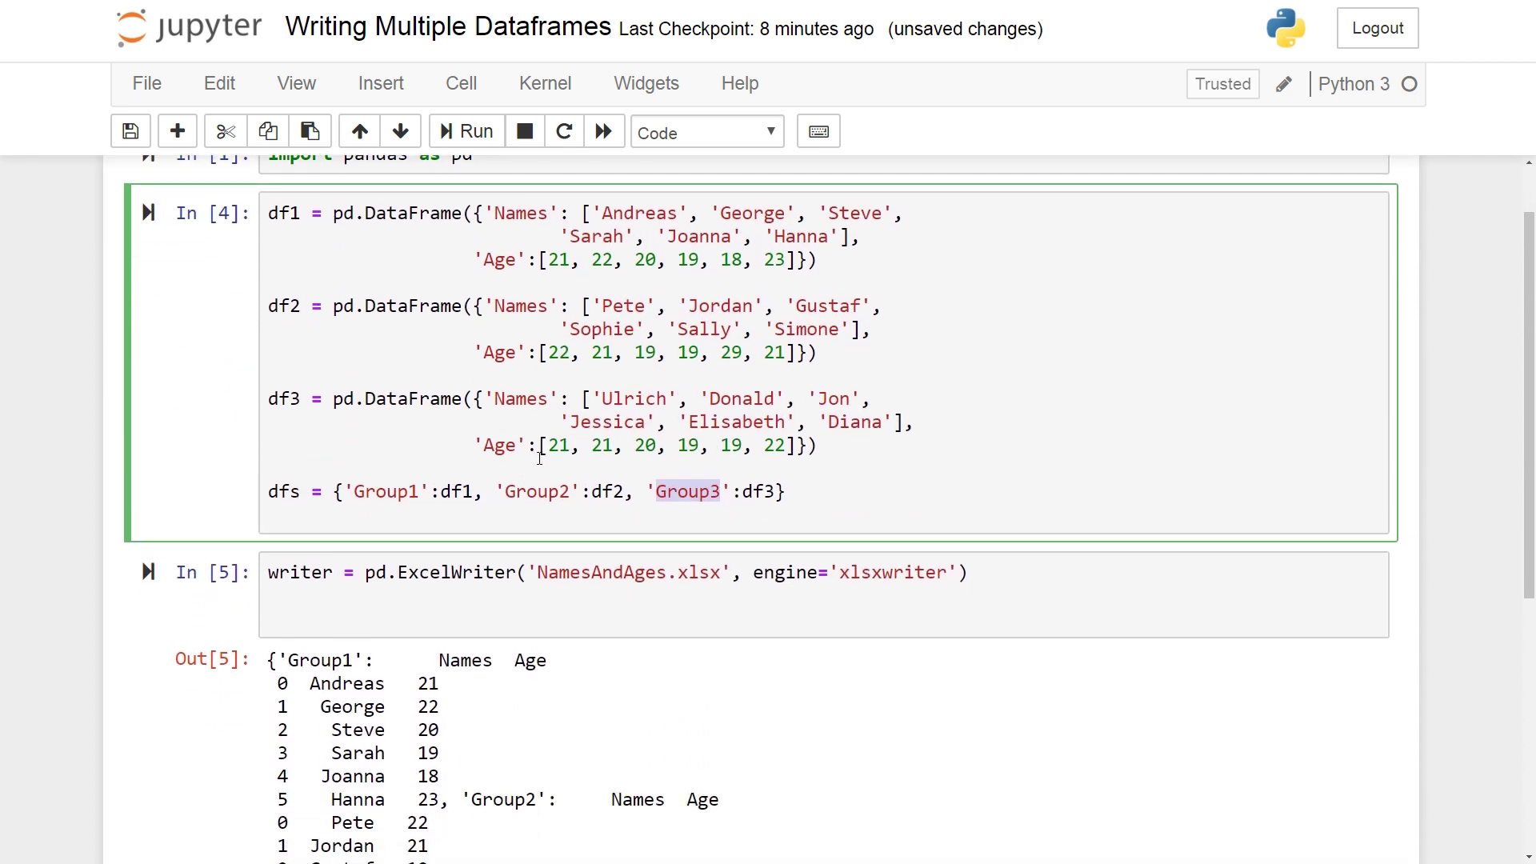
scroll(514, 443, "down", 1)
Save the notebook and write the for-loop header over dfs.keys(), fixing the 'keys' typo.
left_click(300, 536)
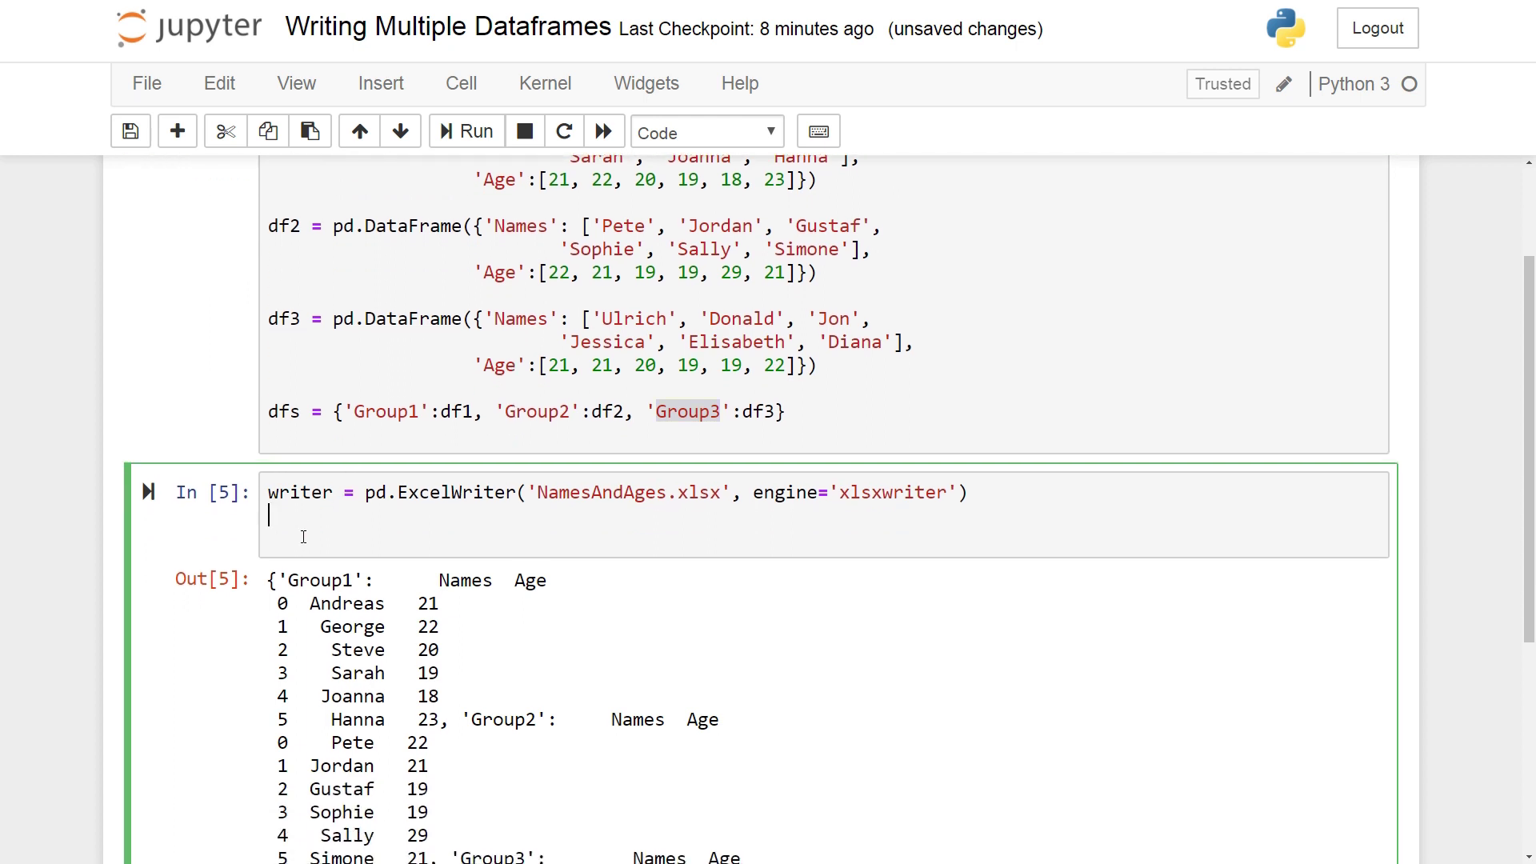
key("Escape")
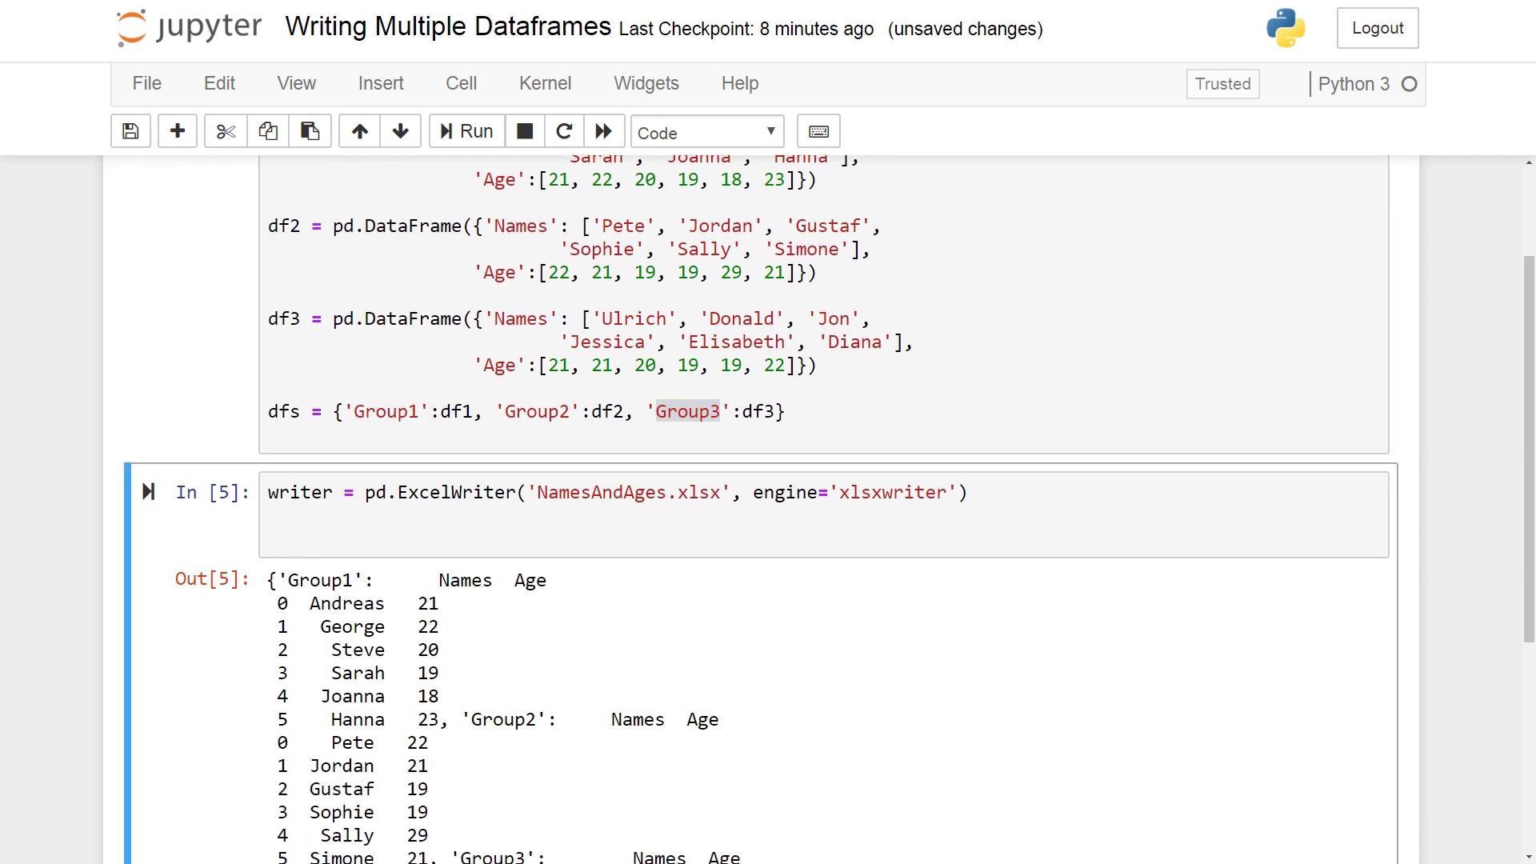
left_click(291, 549)
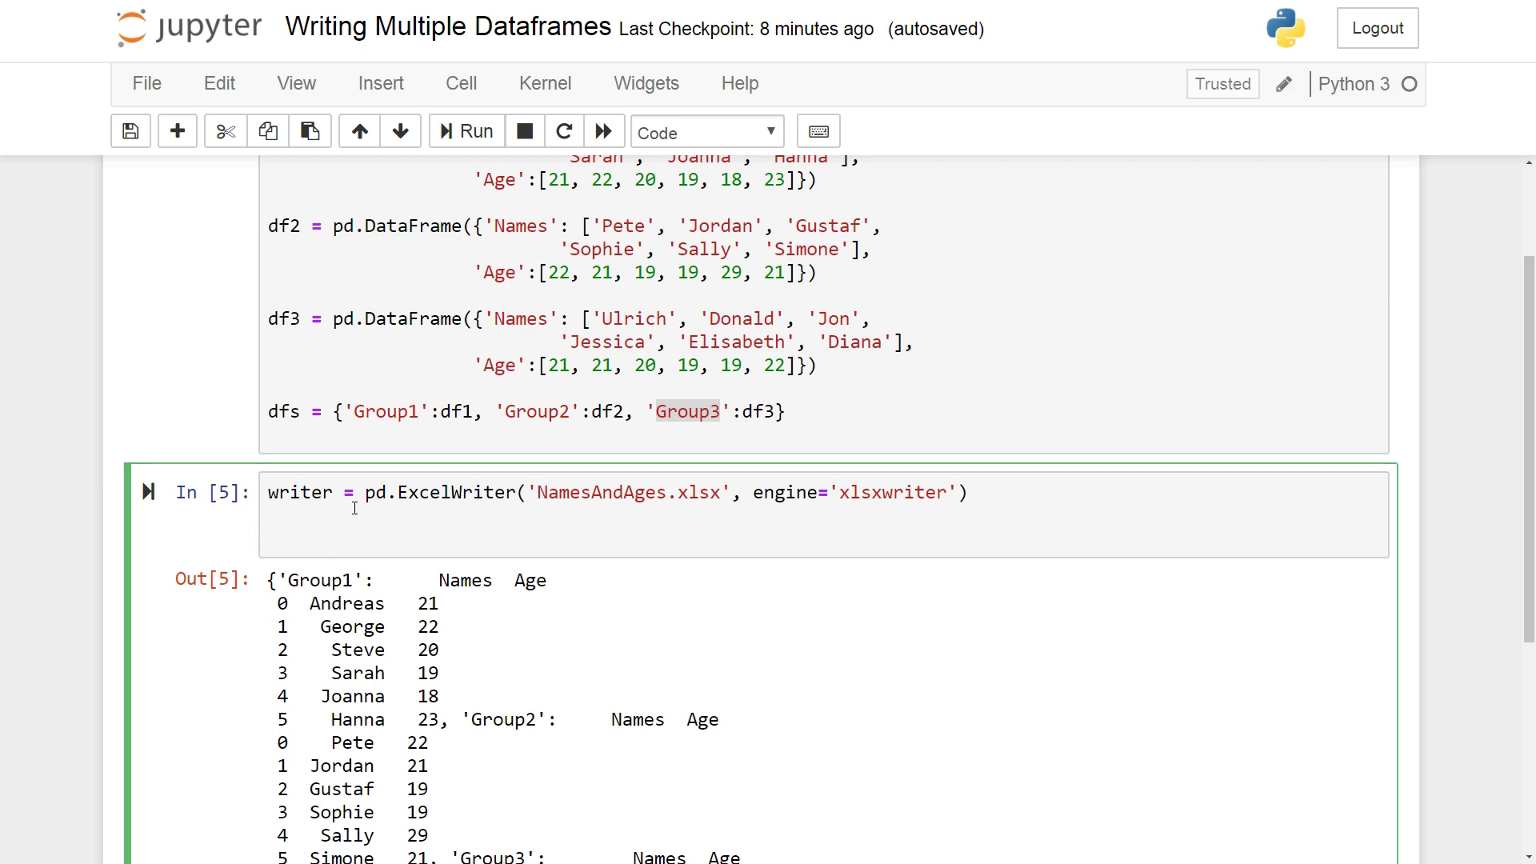
type("for ")
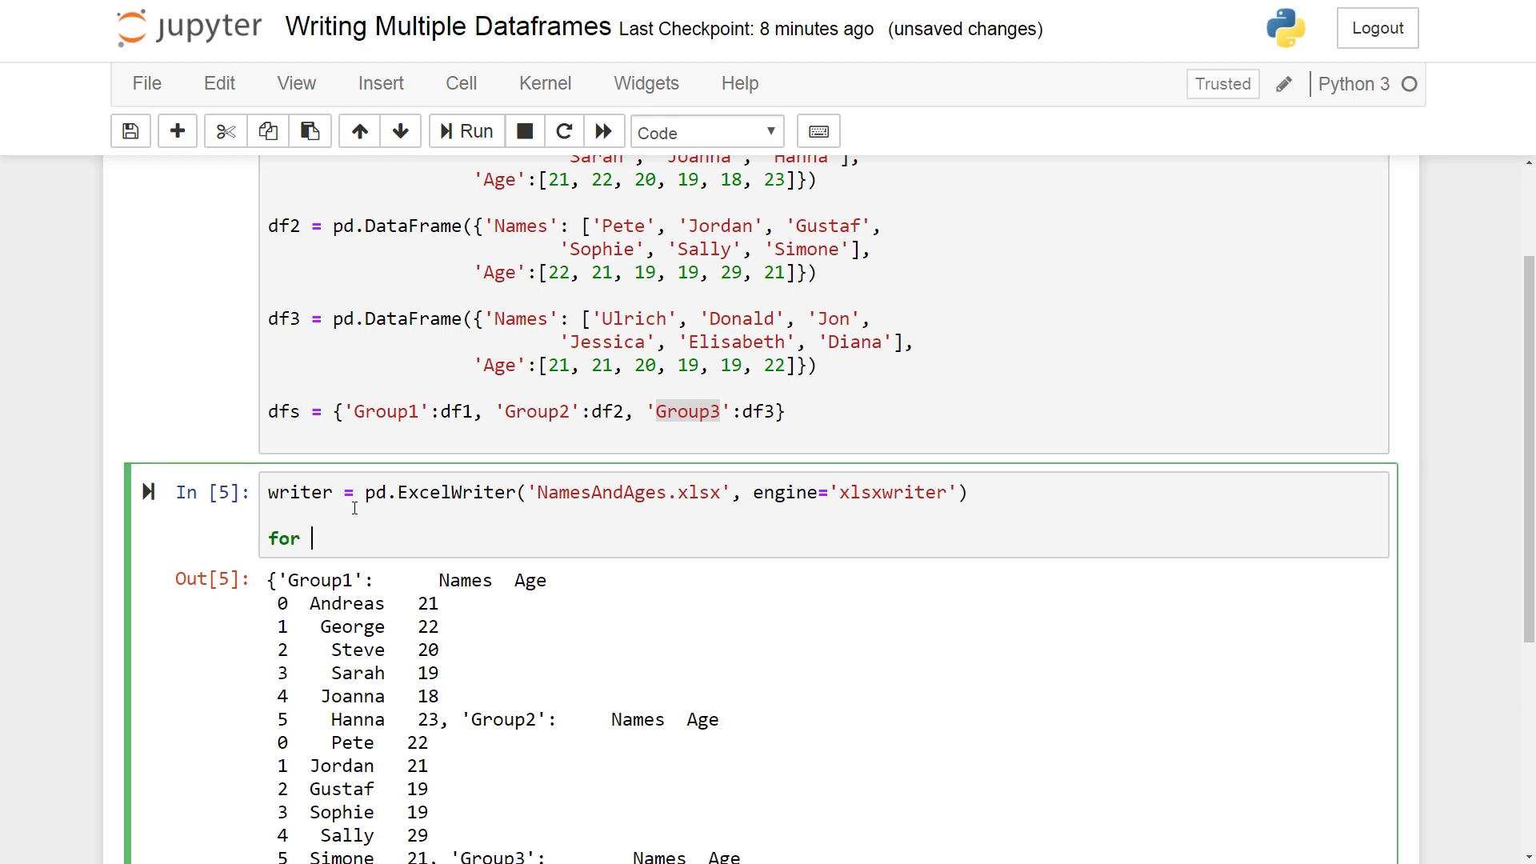
type("sheet_nam")
type("e in dfs.")
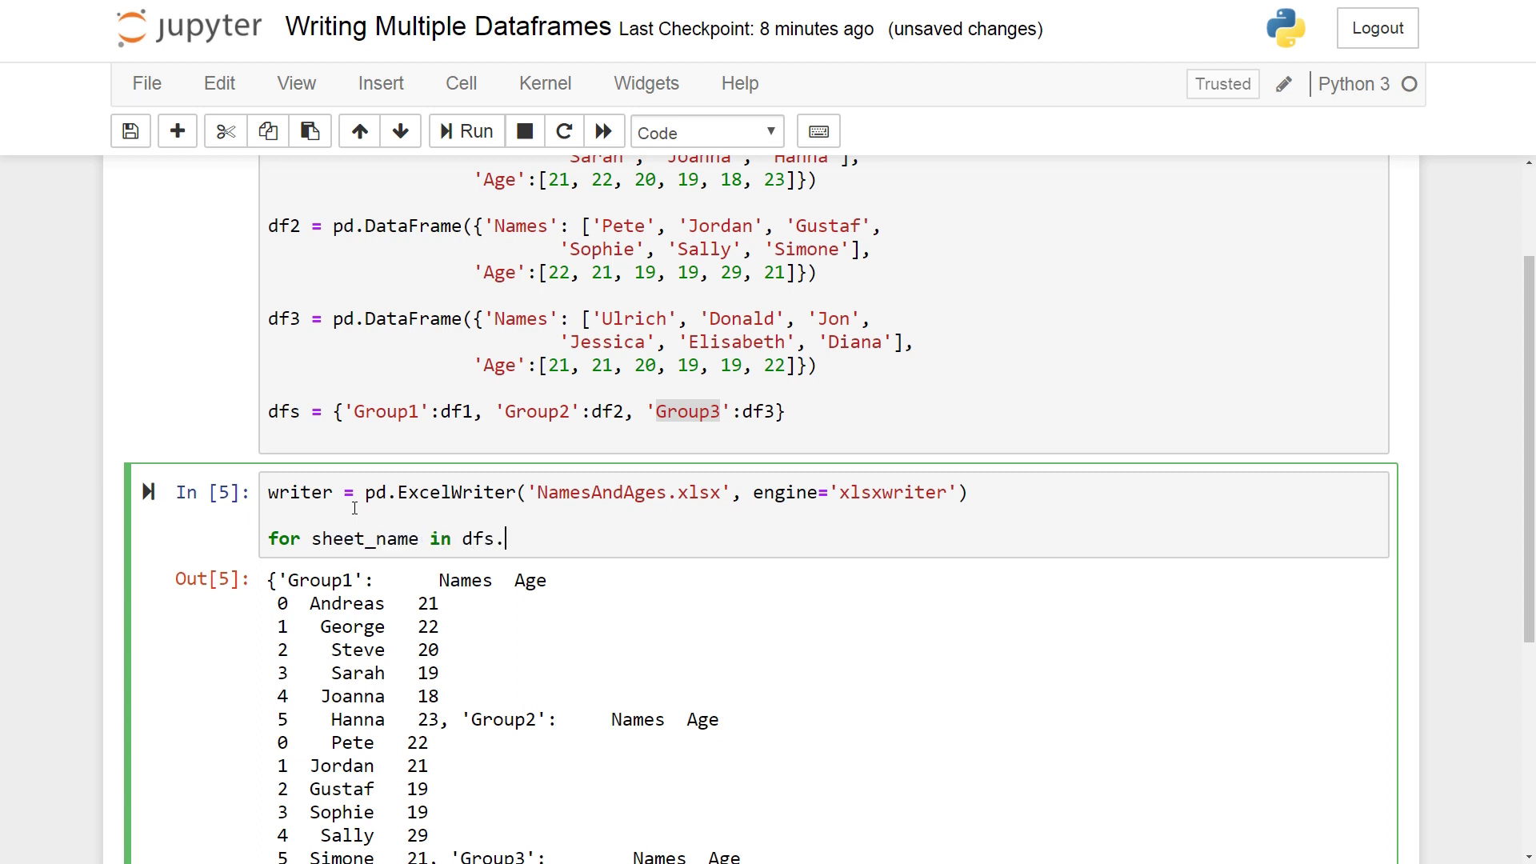
type("kyes(")
key("BackSpace")
key("BackSpace")
key("BackSpace")
key("BackSpace")
type("ey")
key("BackSpace")
type("ys")
type("():")
key("Return")
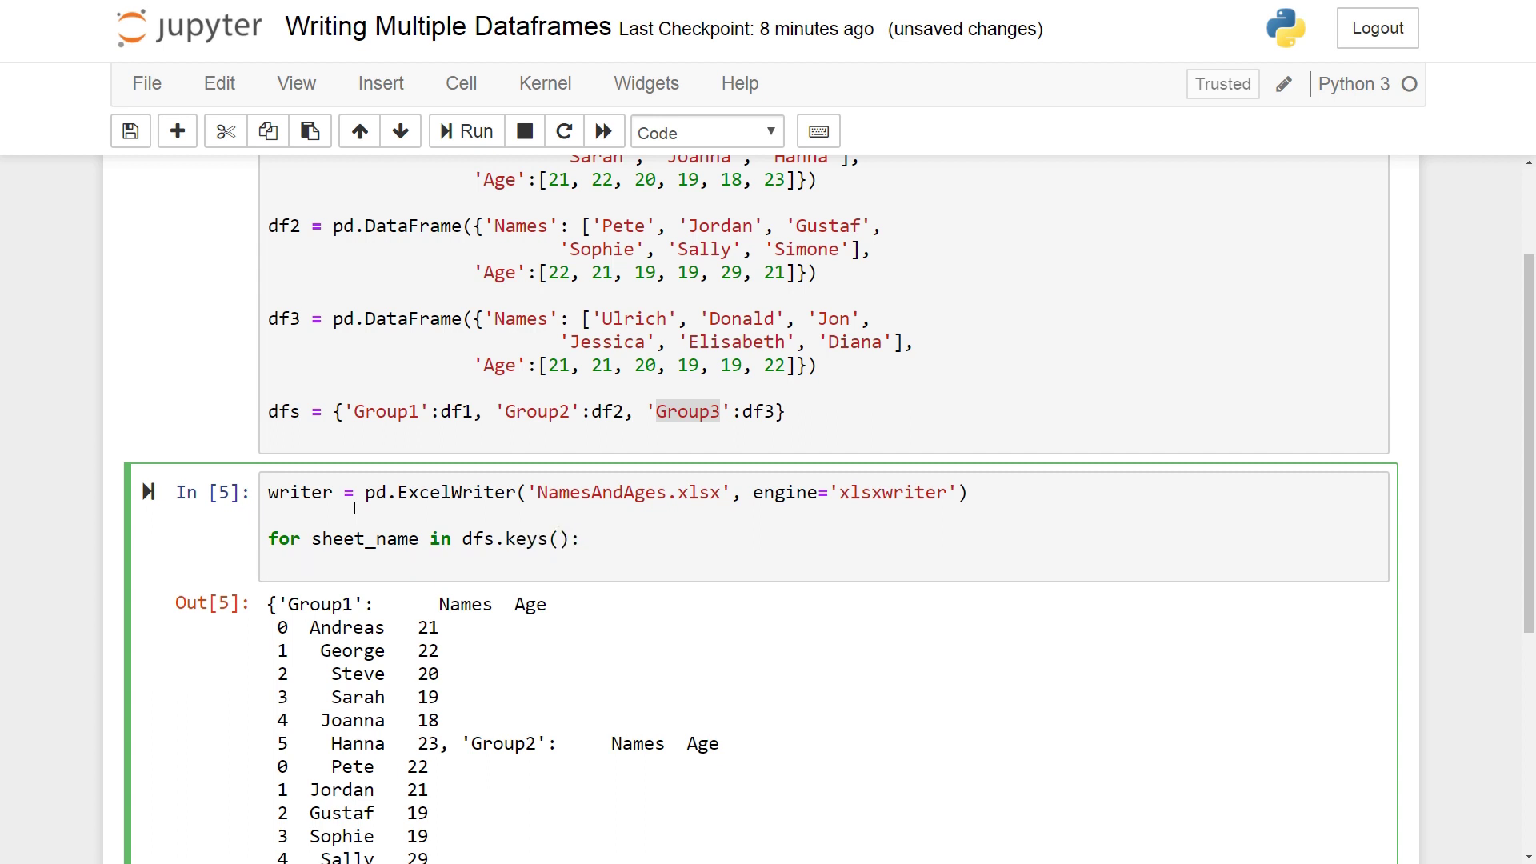
type("fds")
Add the loop body to_excel(writer, sheet_name=sheet_name, index=False), then an unindented writer.save() line.
key("BackSpace")
key("BackSpace")
key("BackSpace")
type("dfs")
type("[s")
type("he")
type("et_name")
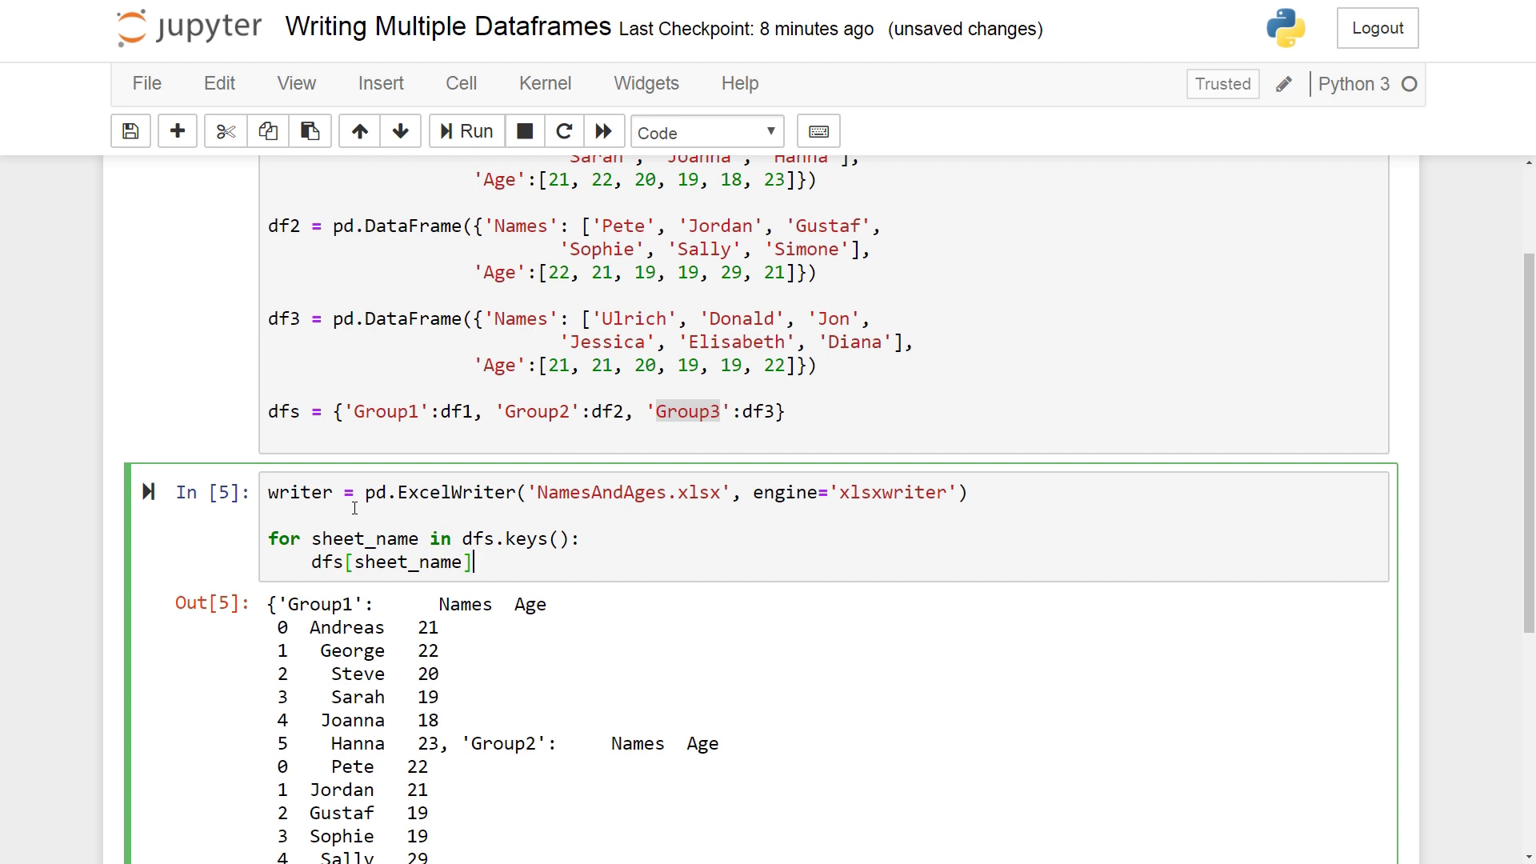
type(".to_")
type("excel")
type("(")
type("writer")
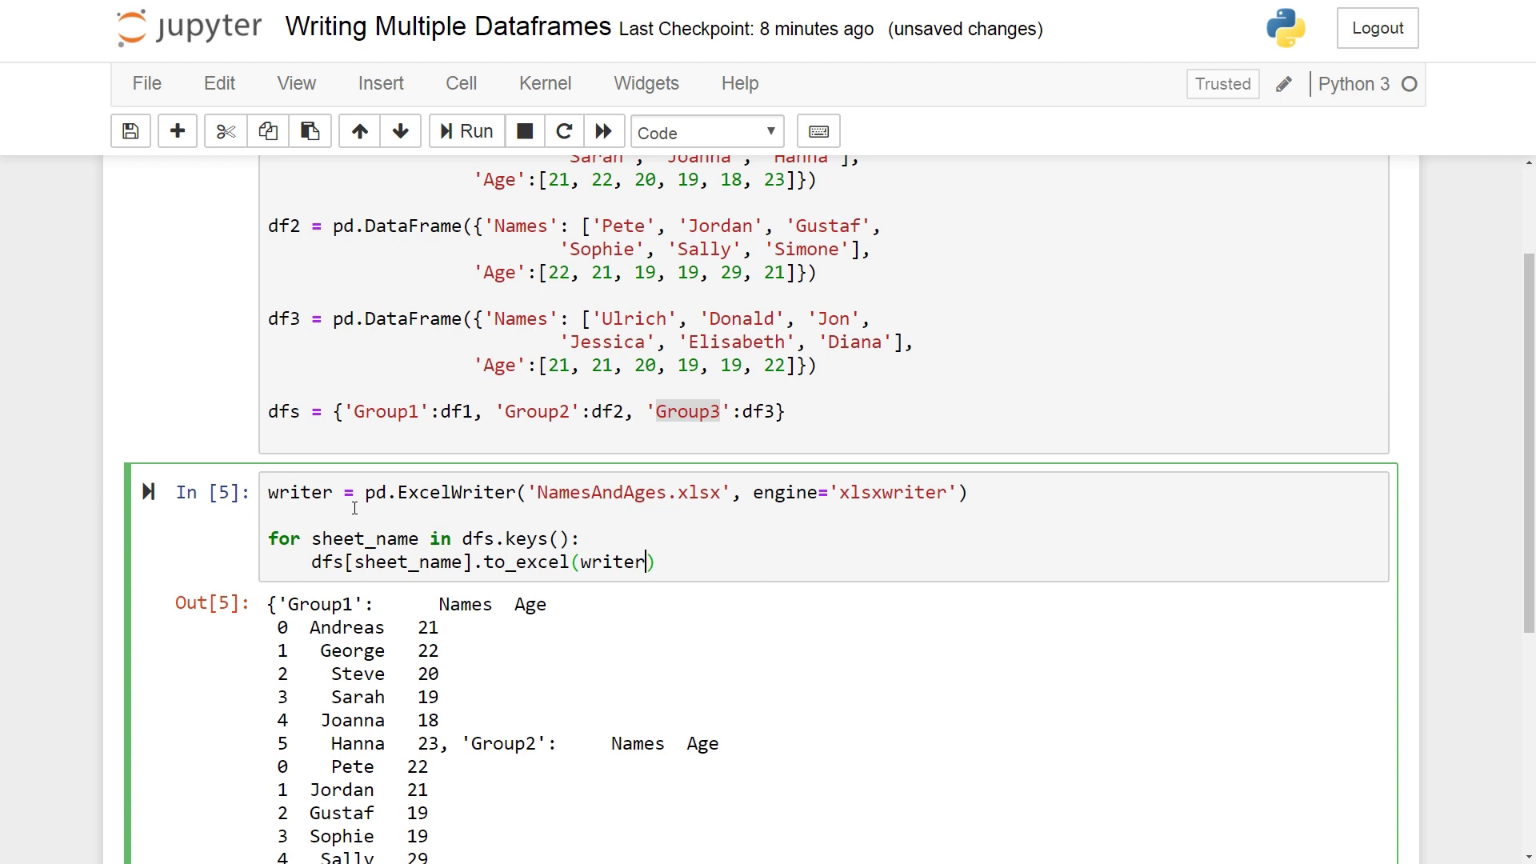
type(", sh")
type("eet_name")
type("=sheet_")
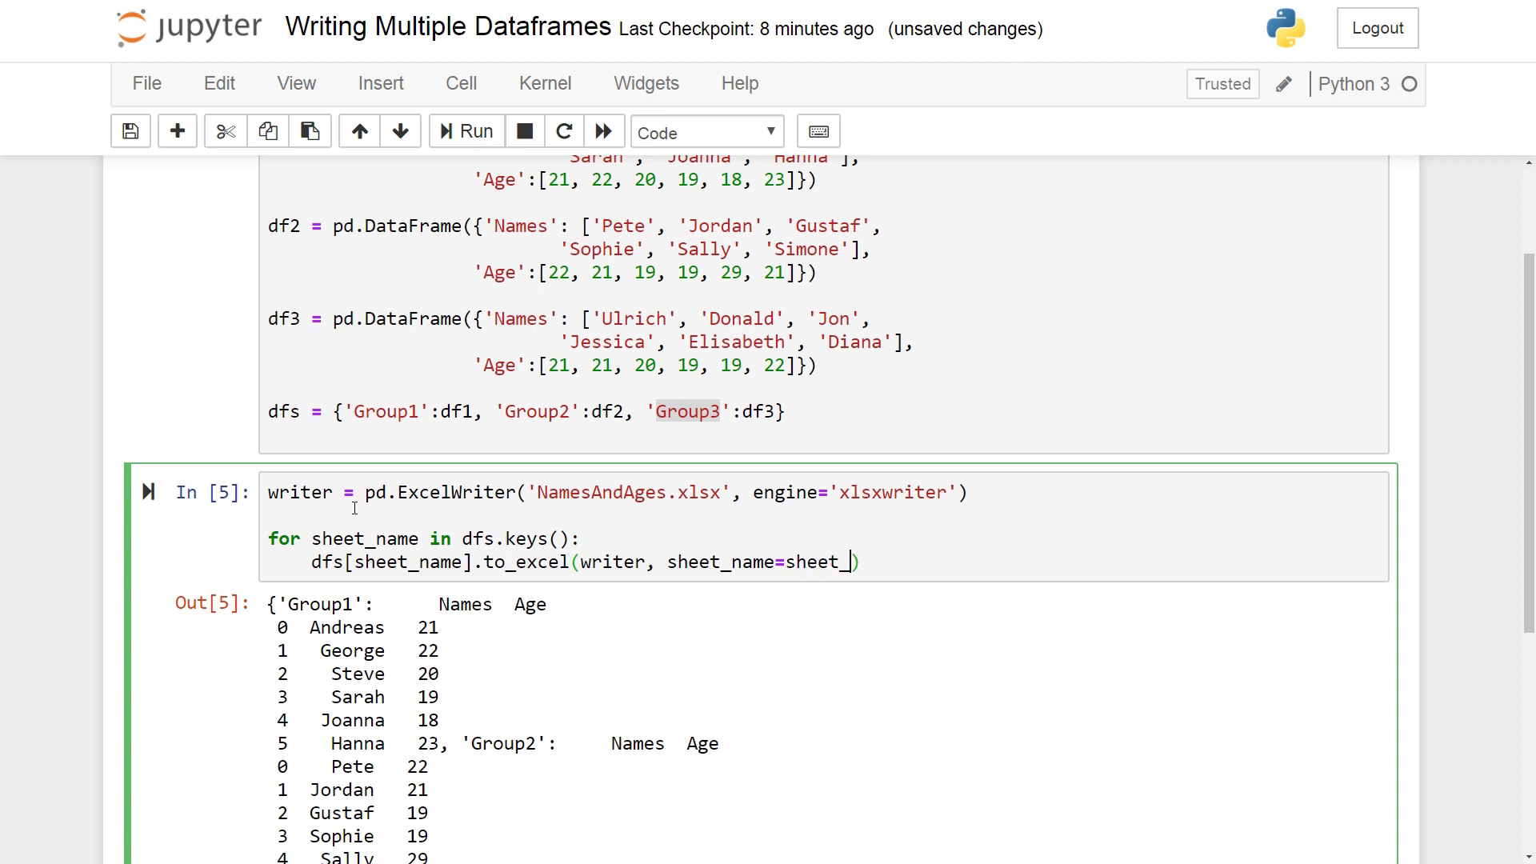
type("name")
type(", index=Fals")
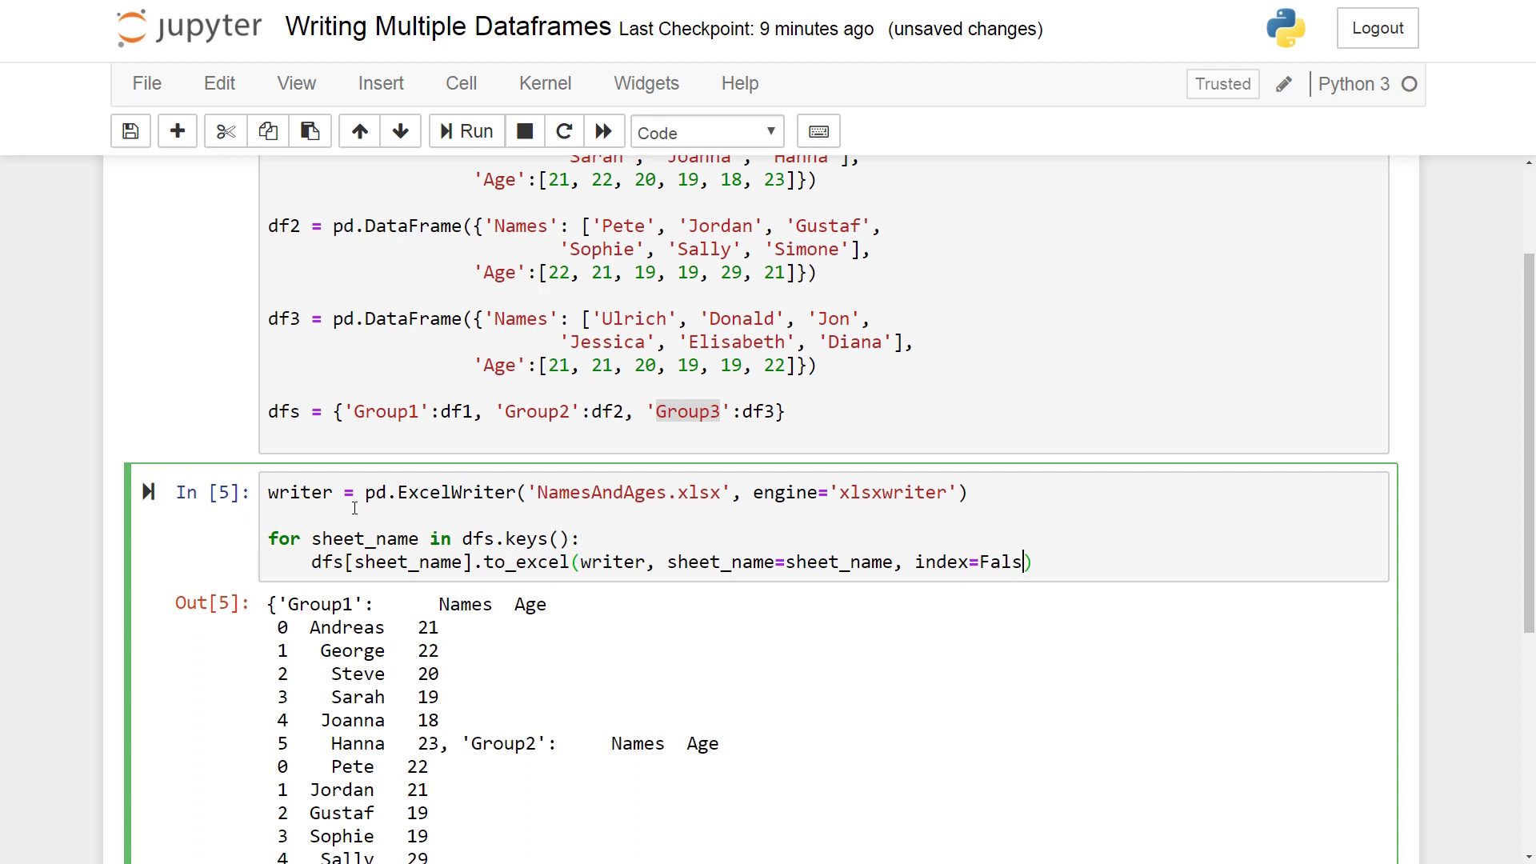
type("e")
key("End")
key("Return")
key("Return")
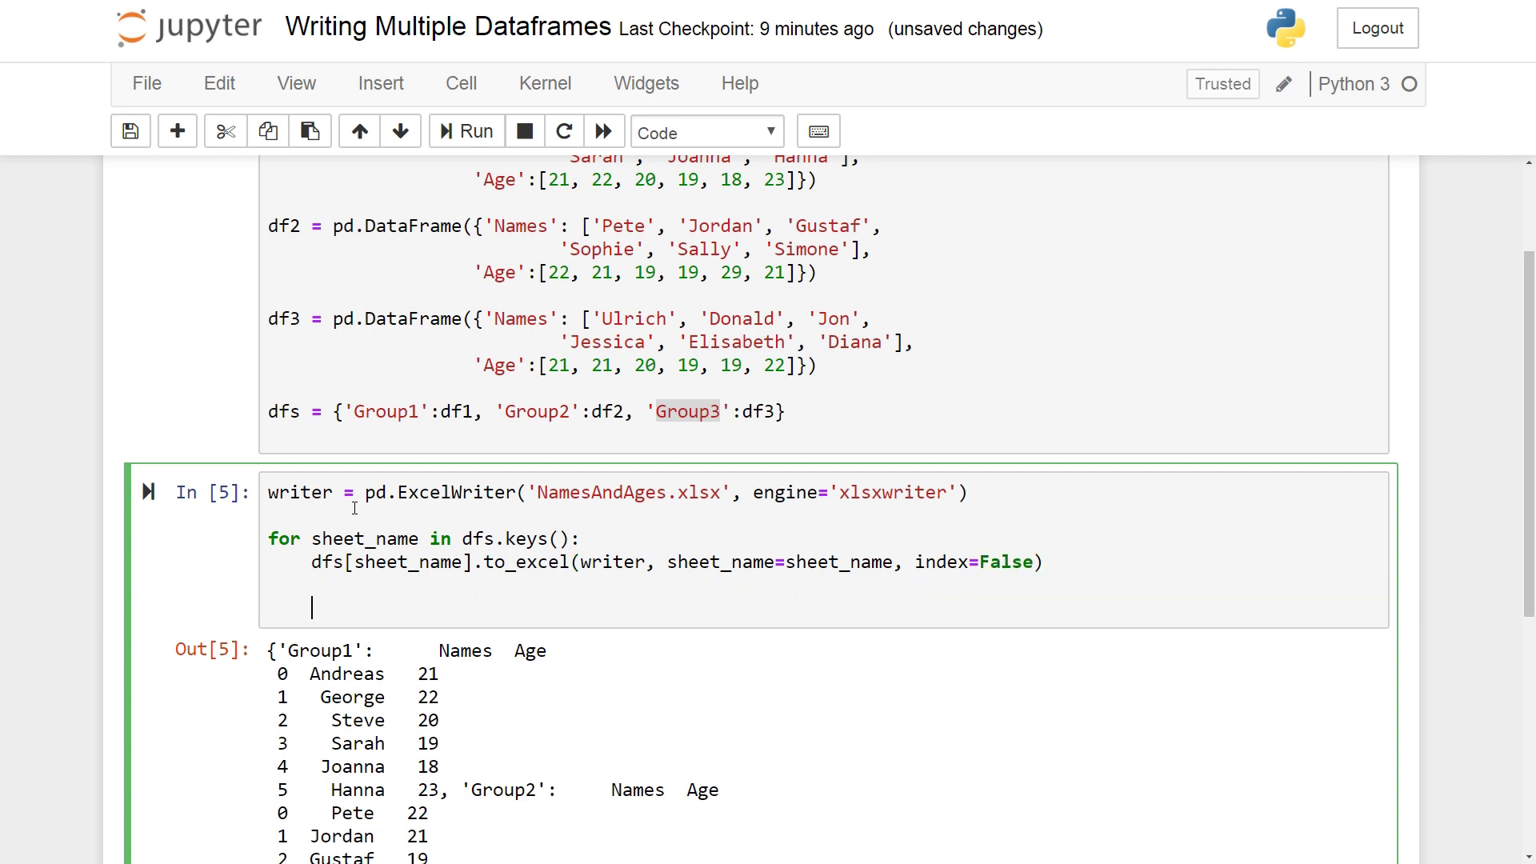
key("BackSpace")
type("writer.sav")
type("e()")
scroll(651, 565, "down", 3)
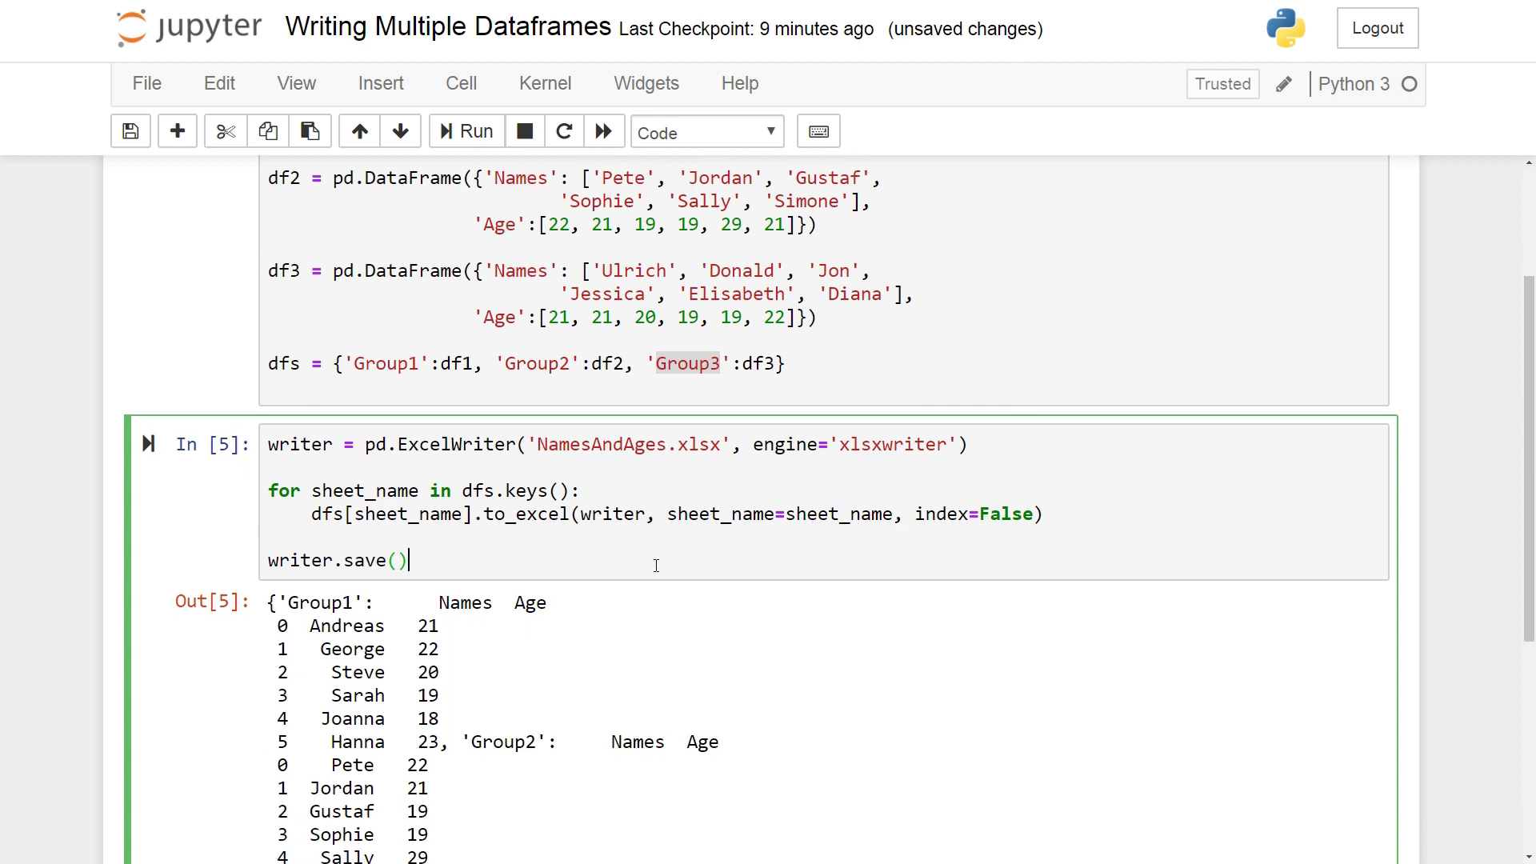
Run the writer cell to create NamesAndAges.xlsx with sheets Group1, Group2 and Group3.
left_click(463, 143)
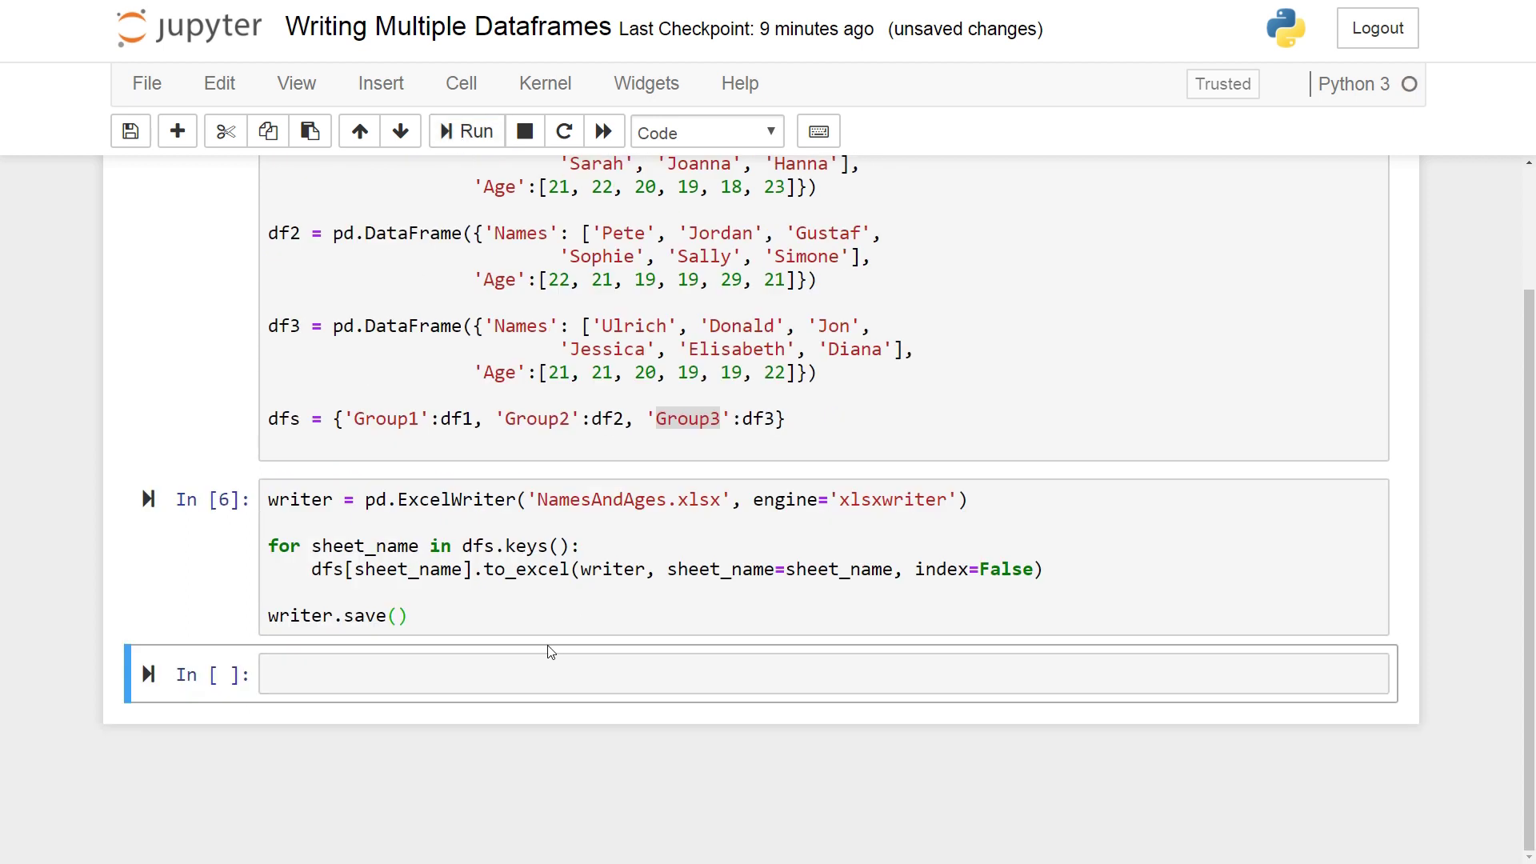
left_click(533, 630)
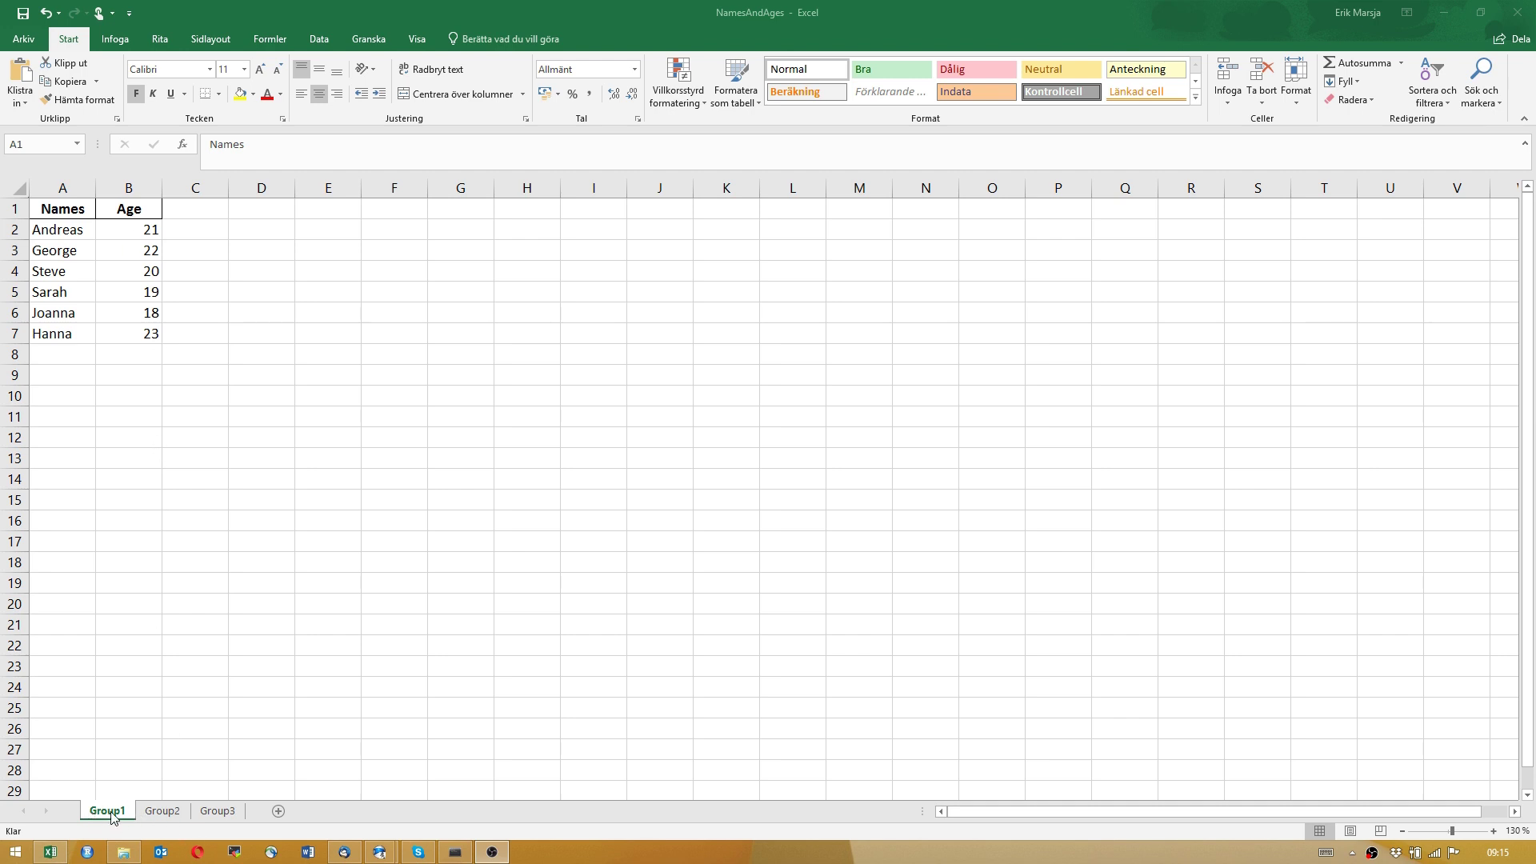
left_click(207, 811)
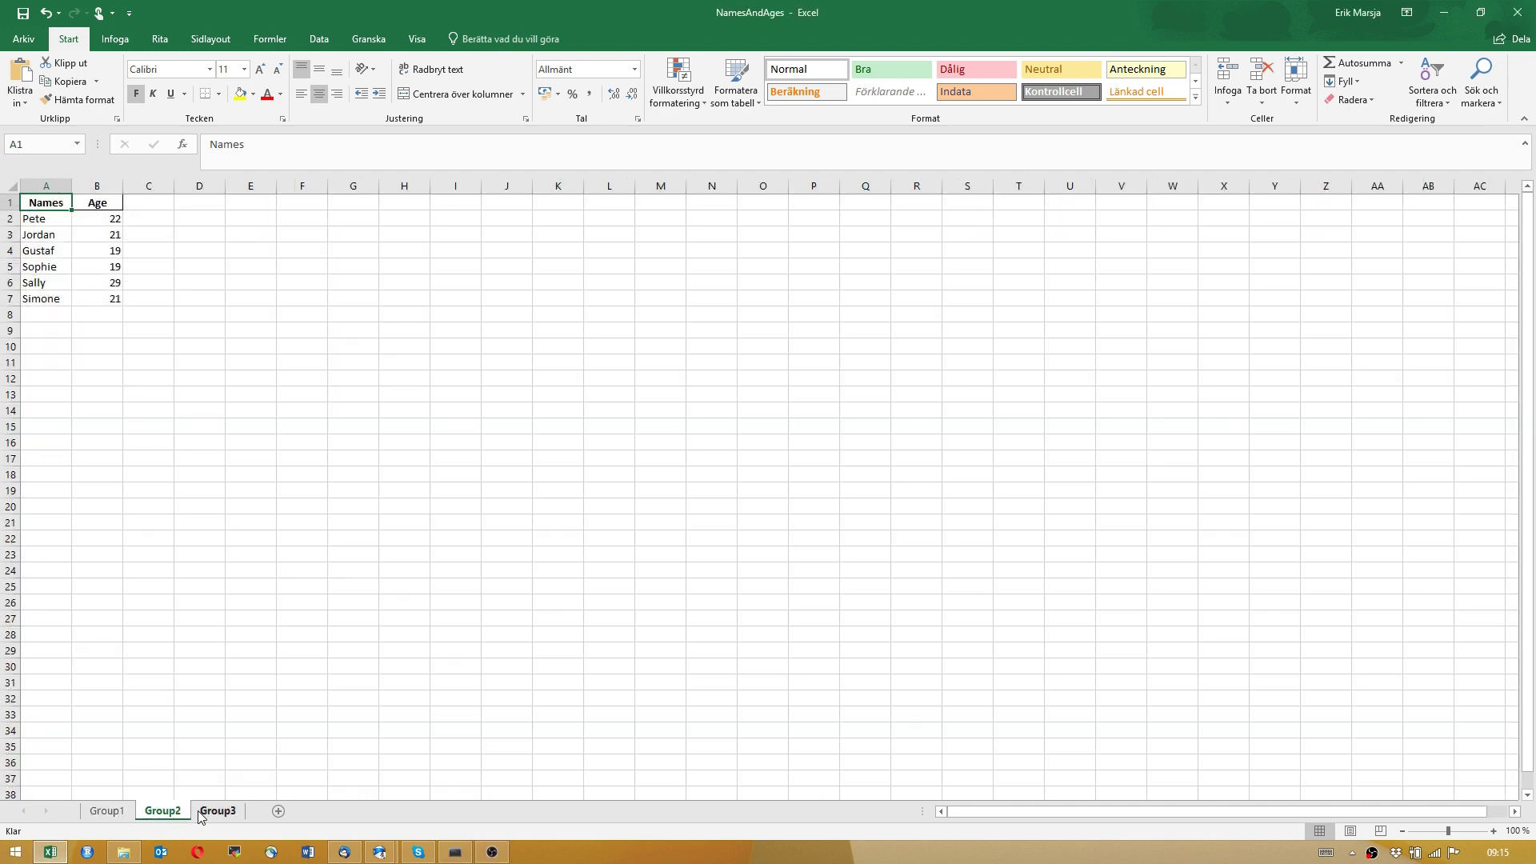
left_click(107, 812)
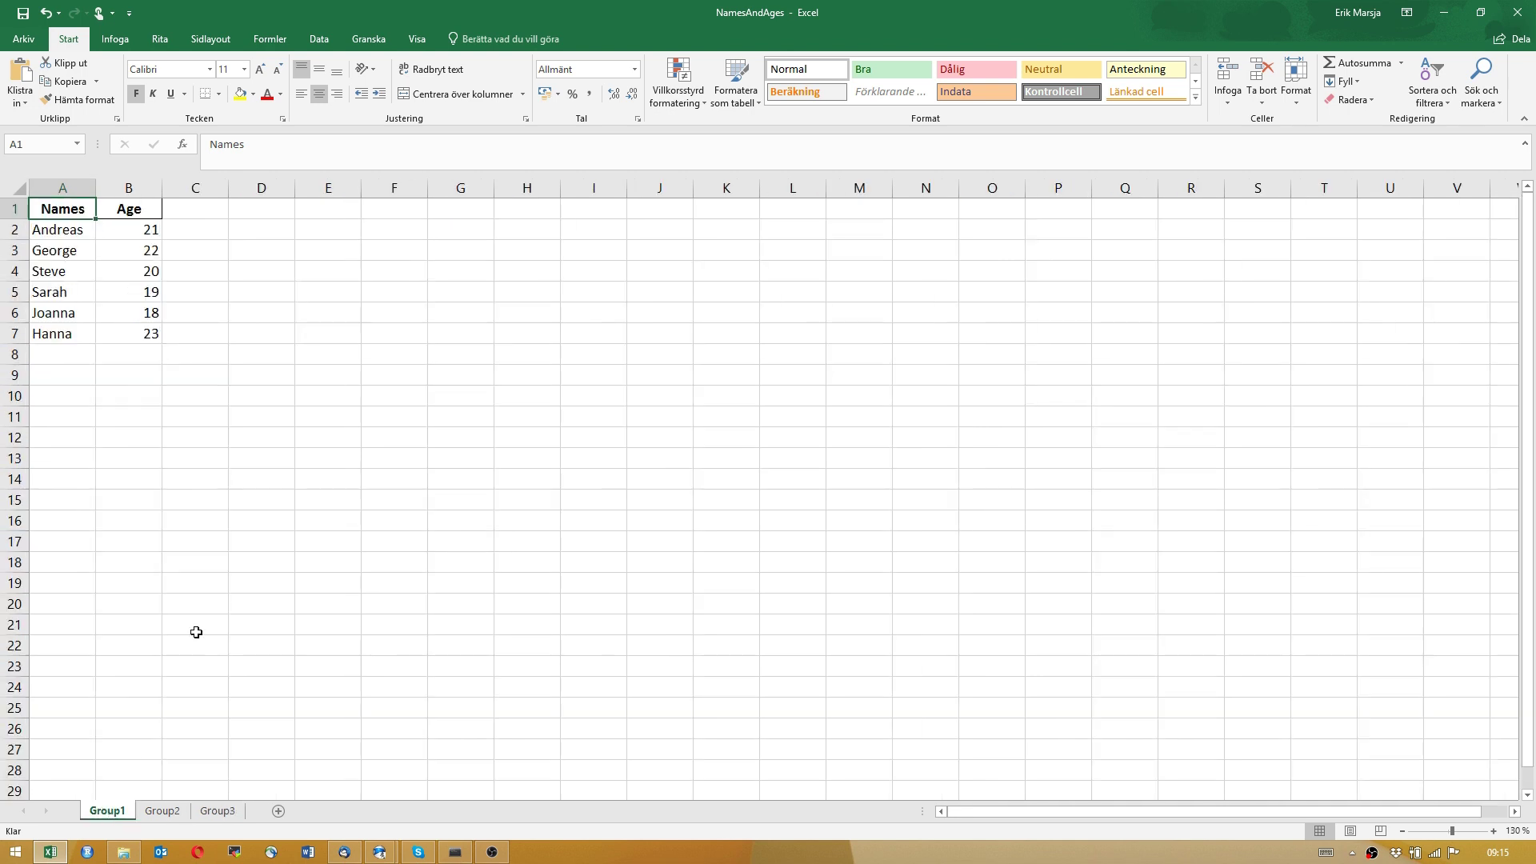